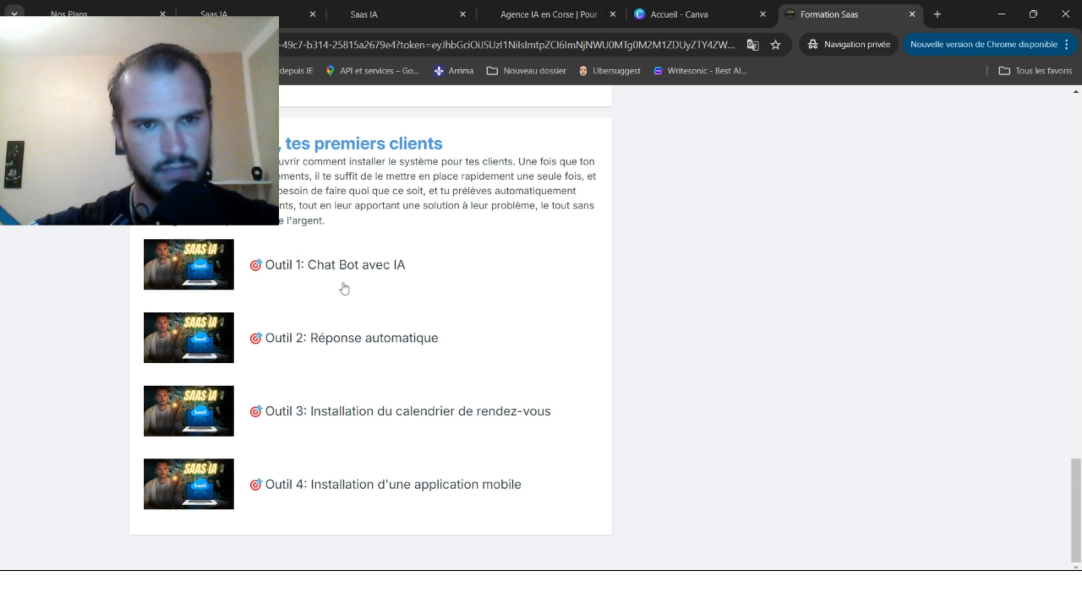
Switch from the Formation Saas course page to the Saas IA GoHighLevel launchpad tab.
left_click(214, 8)
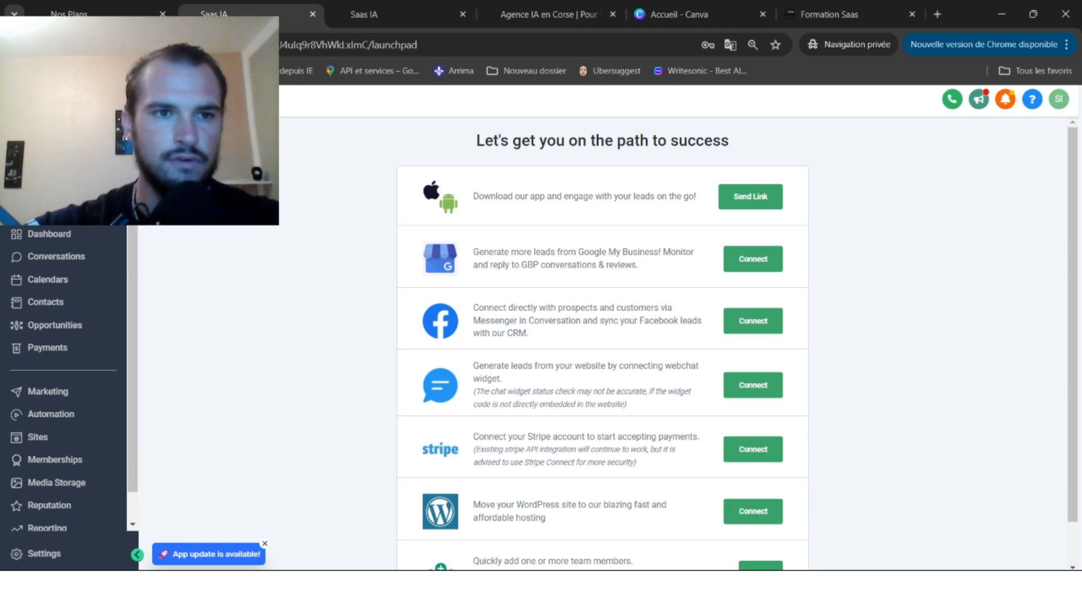
Switch to Agency View, ignore the Tax ID banner, and begin adding a new sub-account.
left_click(63, 144)
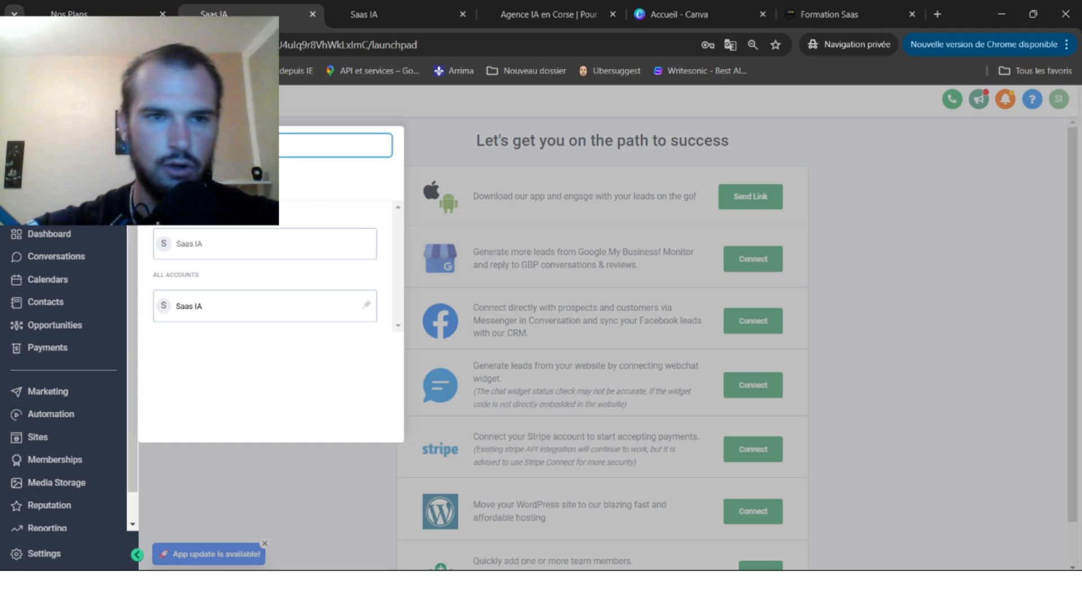
left_click(202, 179)
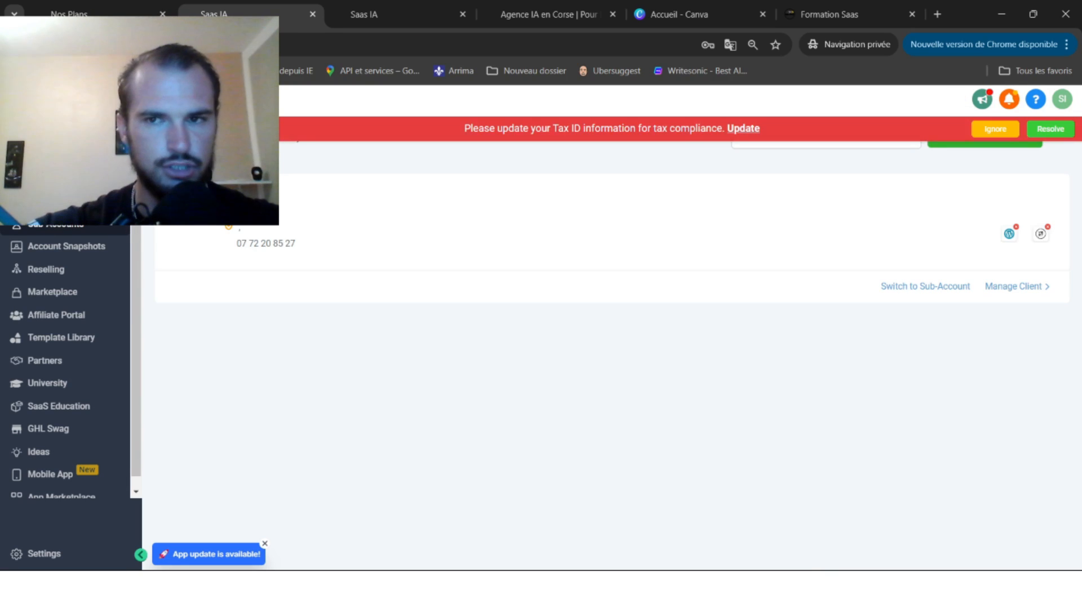
left_click(987, 131)
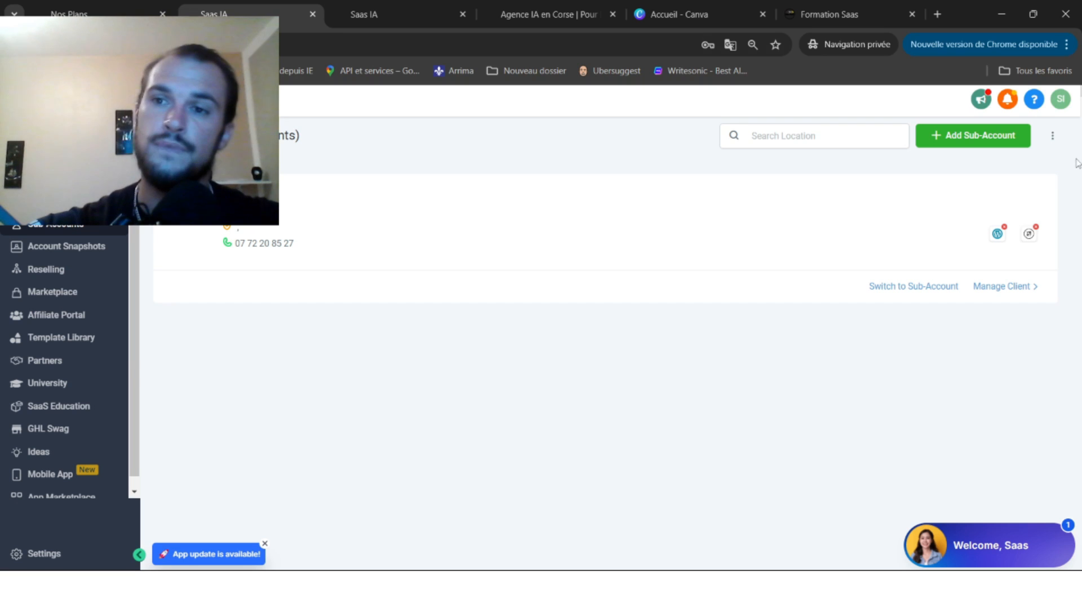
left_click(970, 137)
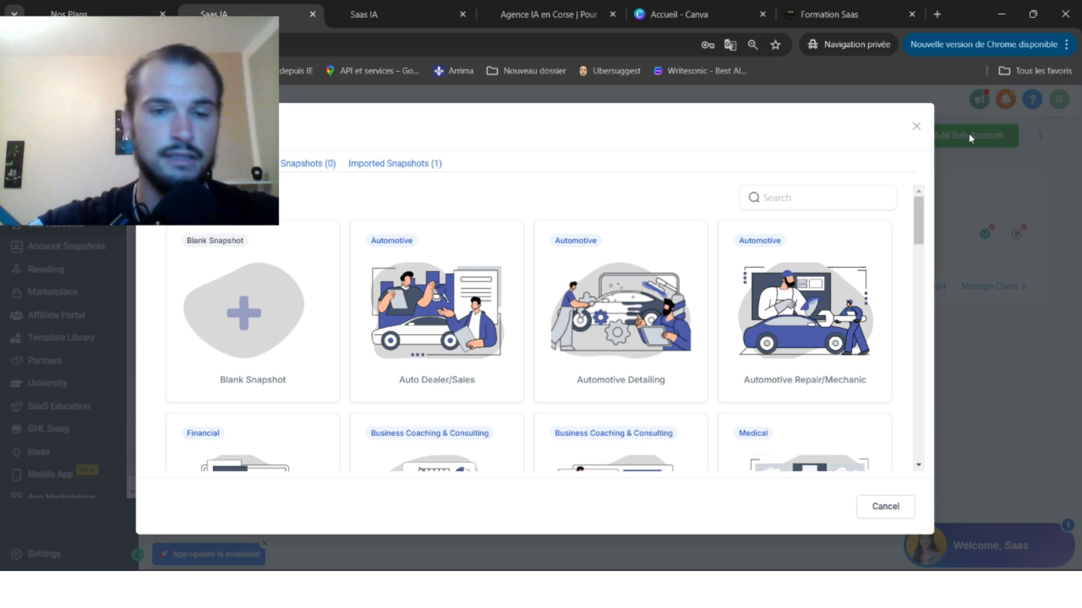
Reopen the sub-account snapshot chooser and create the account from a Blank Snapshot.
mouse_move(256, 248)
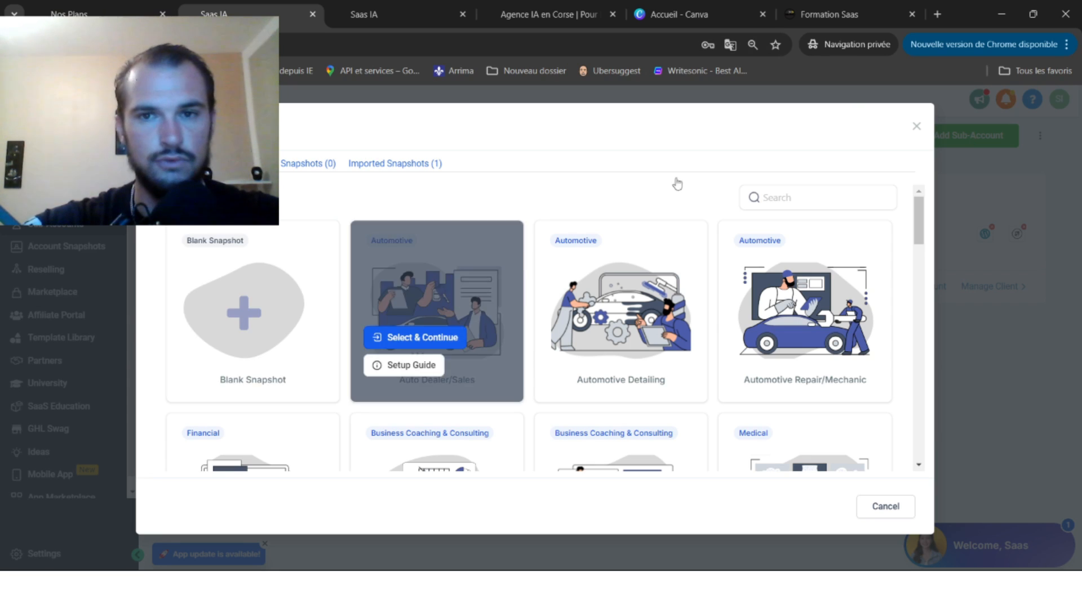
left_click(915, 125)
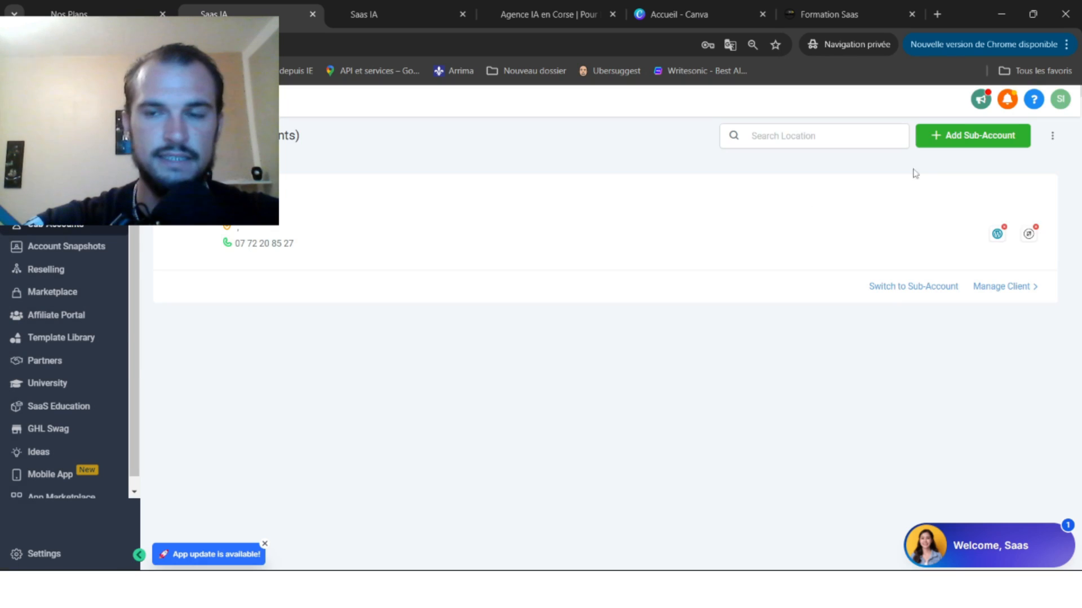
left_click(958, 135)
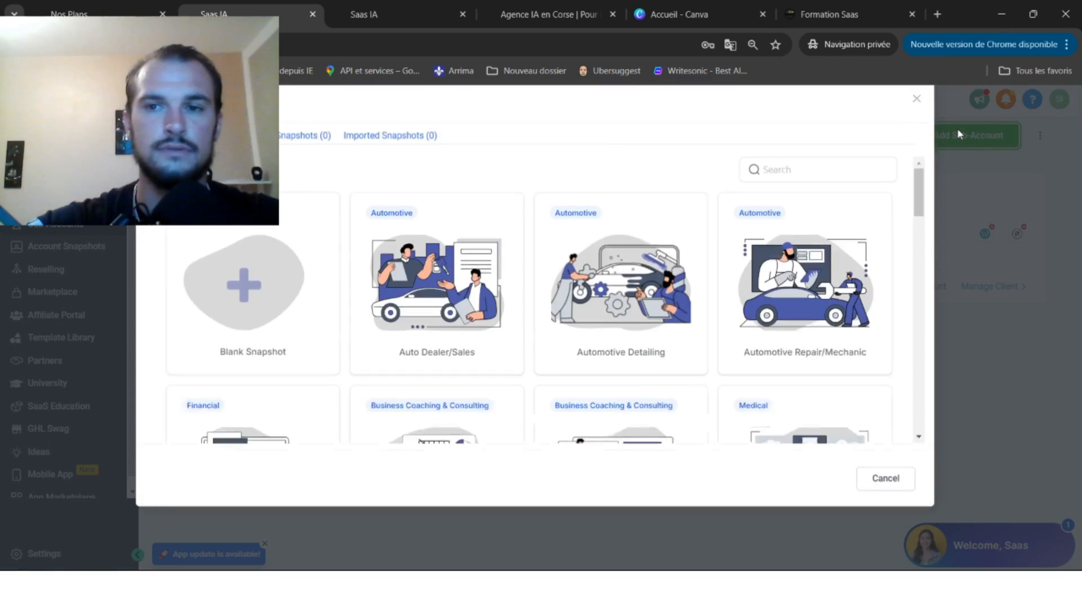
mouse_move(236, 242)
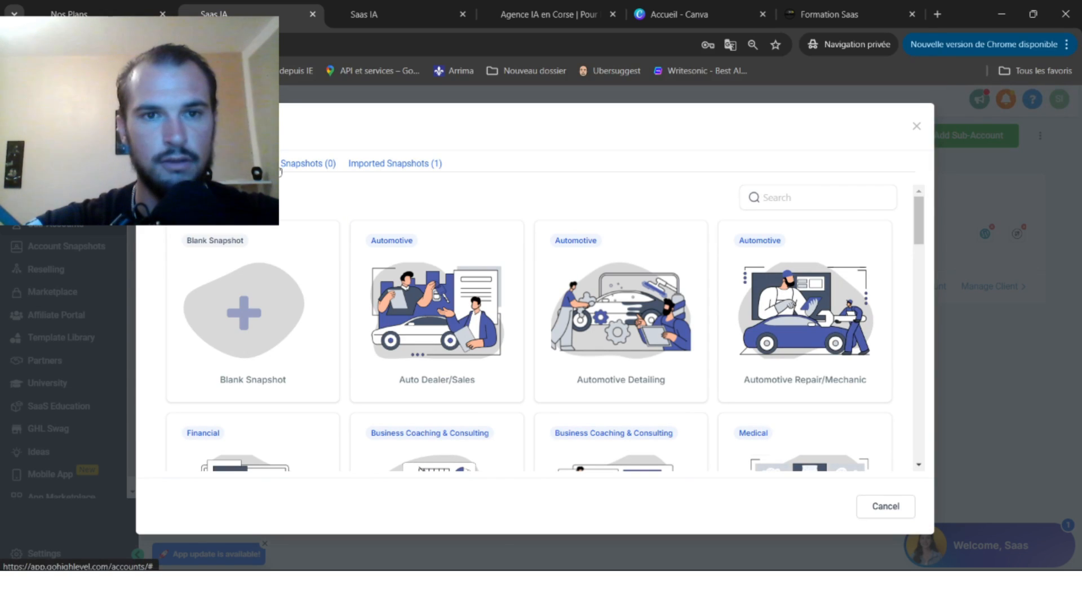
left_click(375, 167)
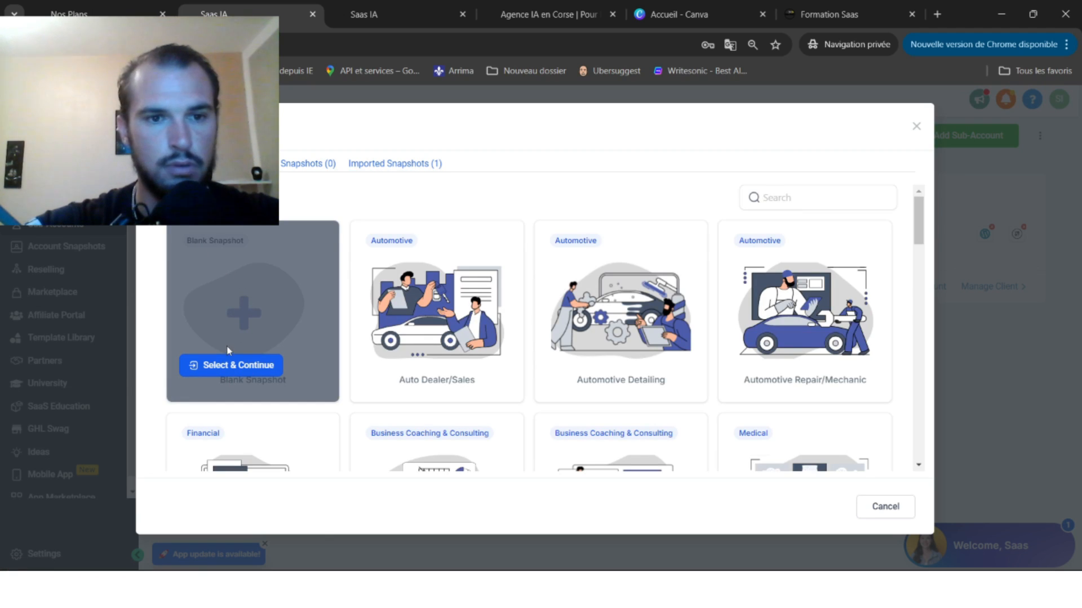
left_click(211, 366)
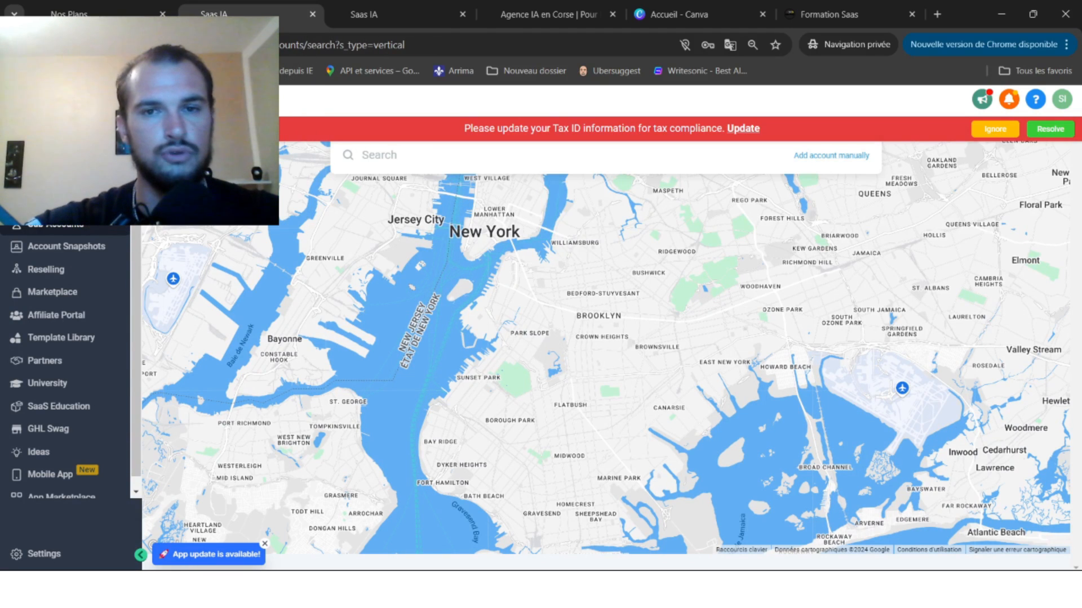
Ignore the tax banner and choose to enter the sub-account details manually.
left_click(984, 129)
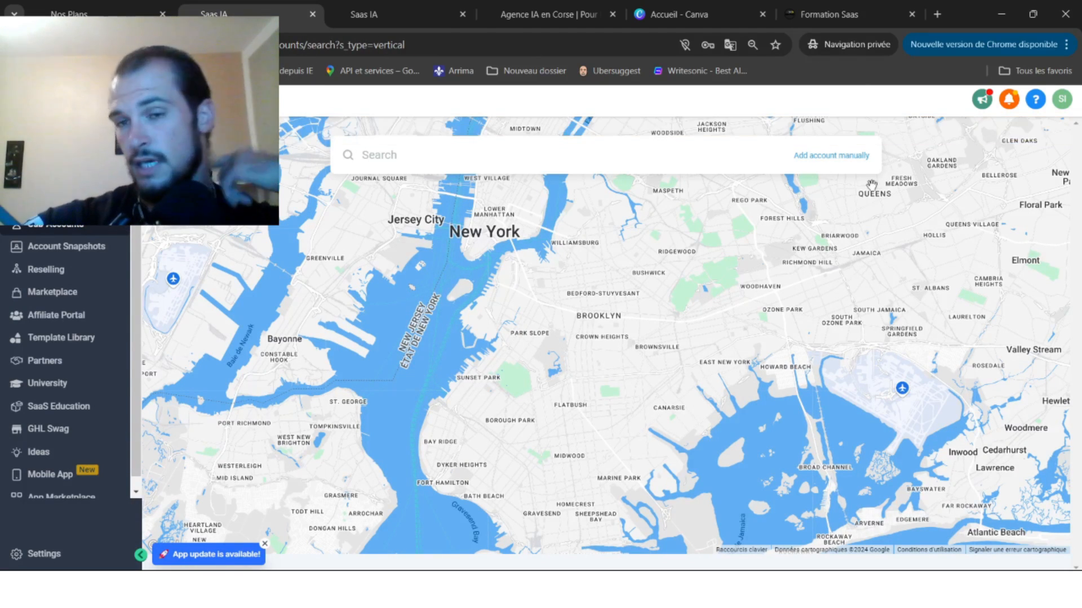
left_click(826, 159)
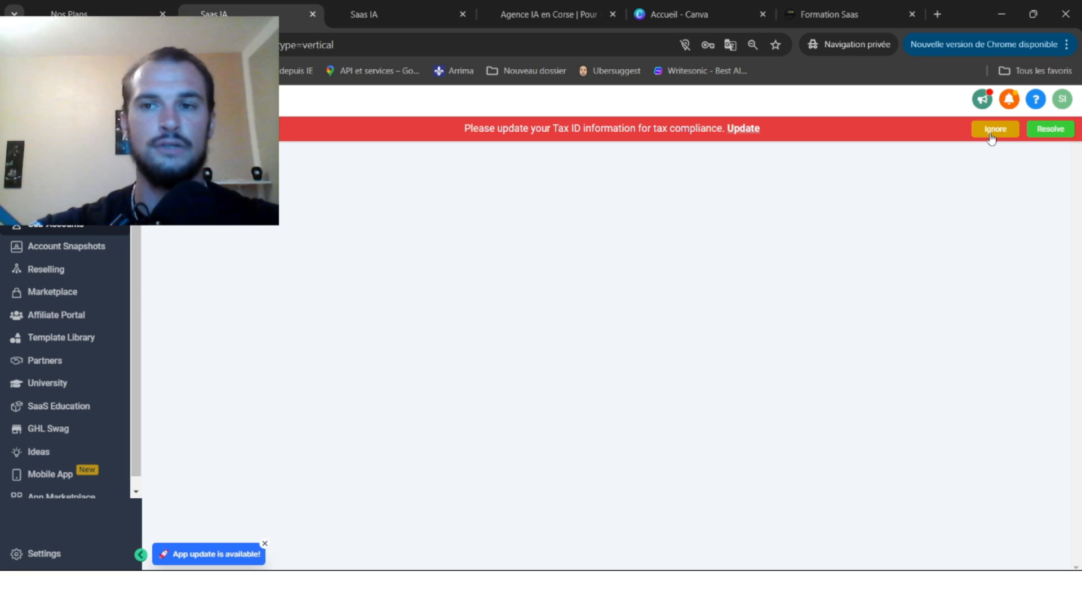
left_click(991, 138)
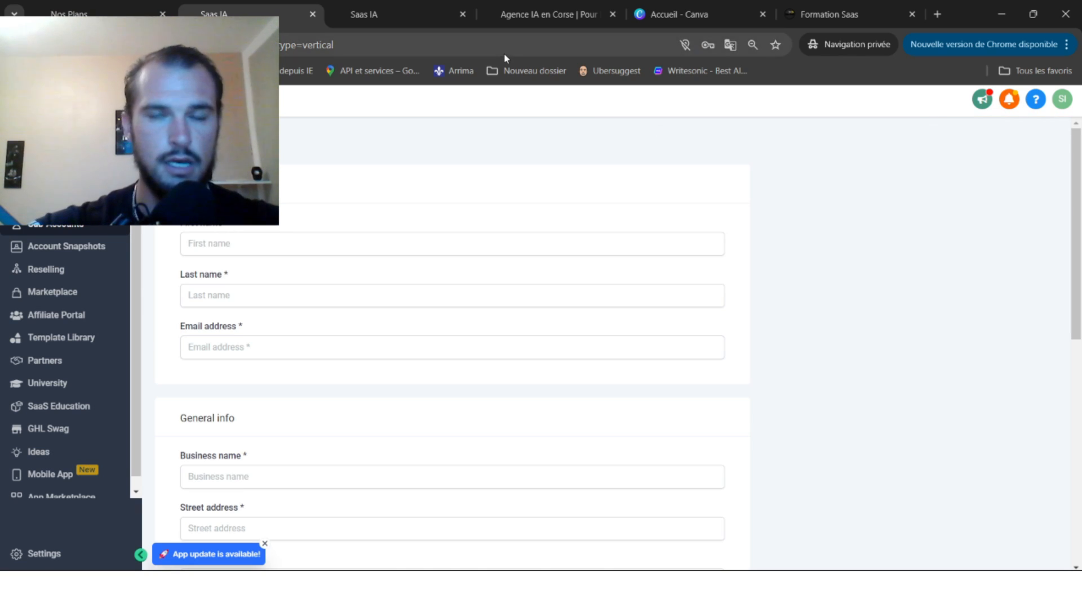
Enter the client's first name, last name and e-mail address in the contact fields.
left_click(370, 246)
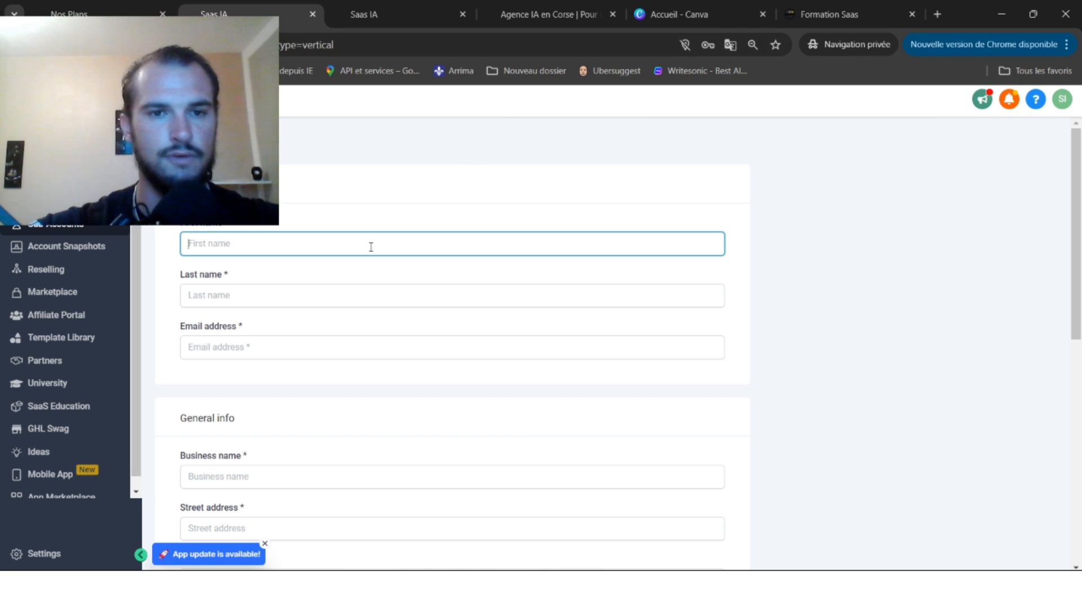
type("C")
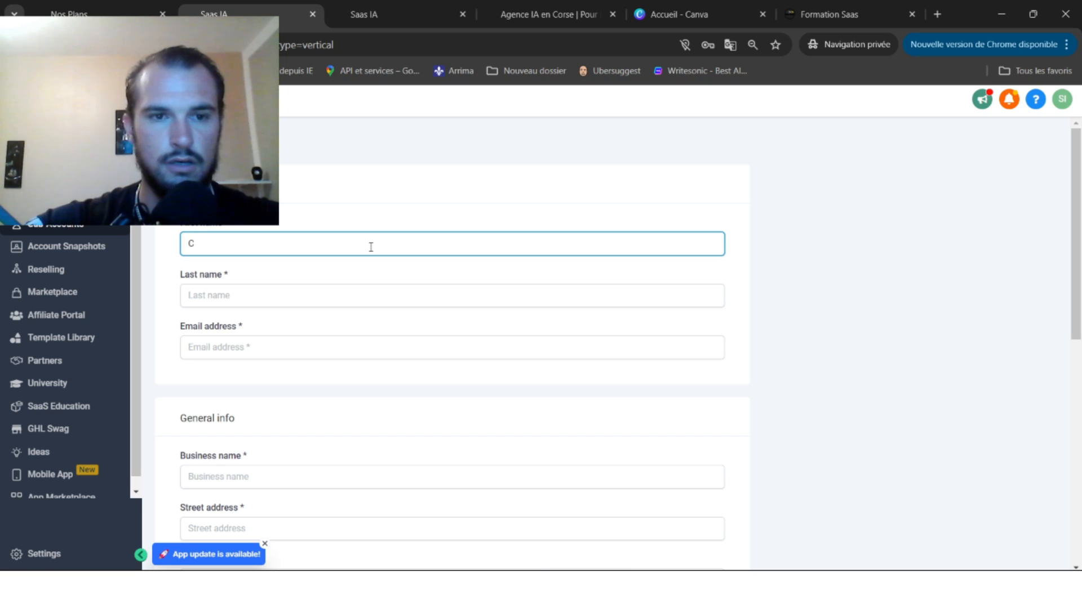
key("BackSpace")
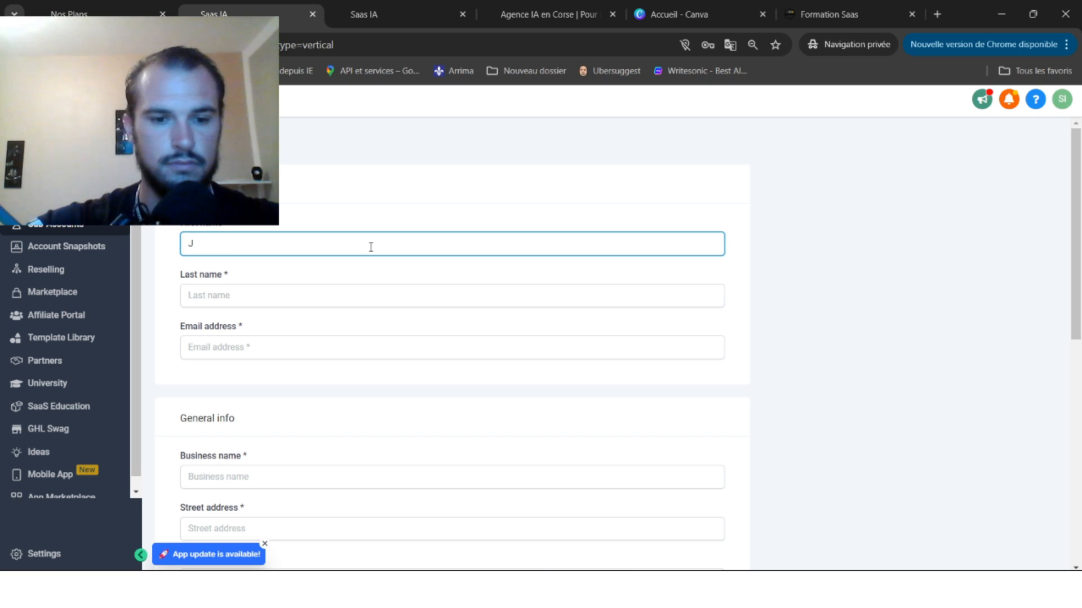
left_click(288, 289)
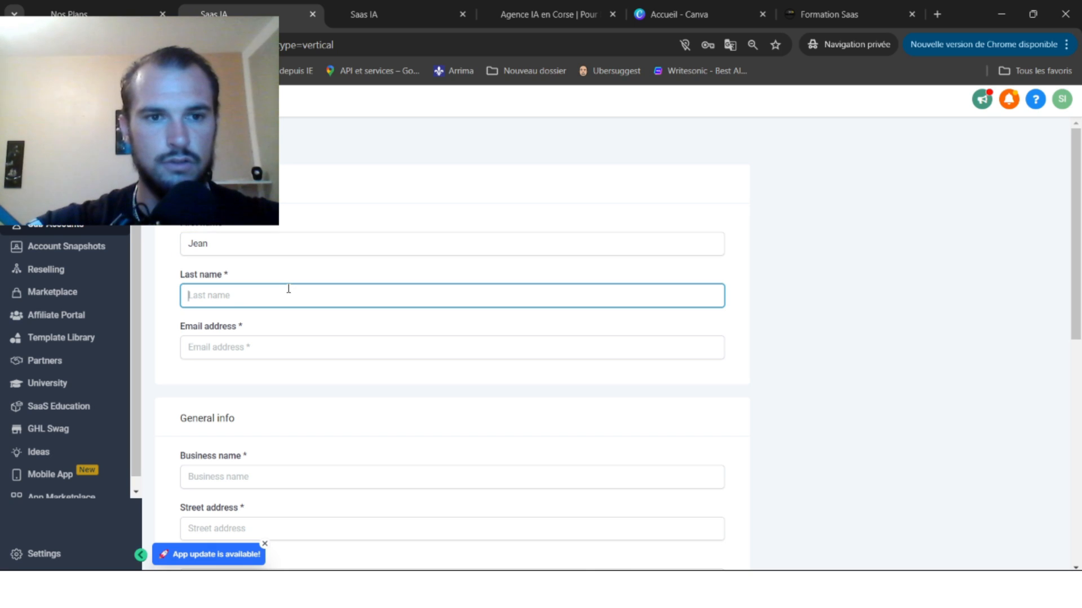
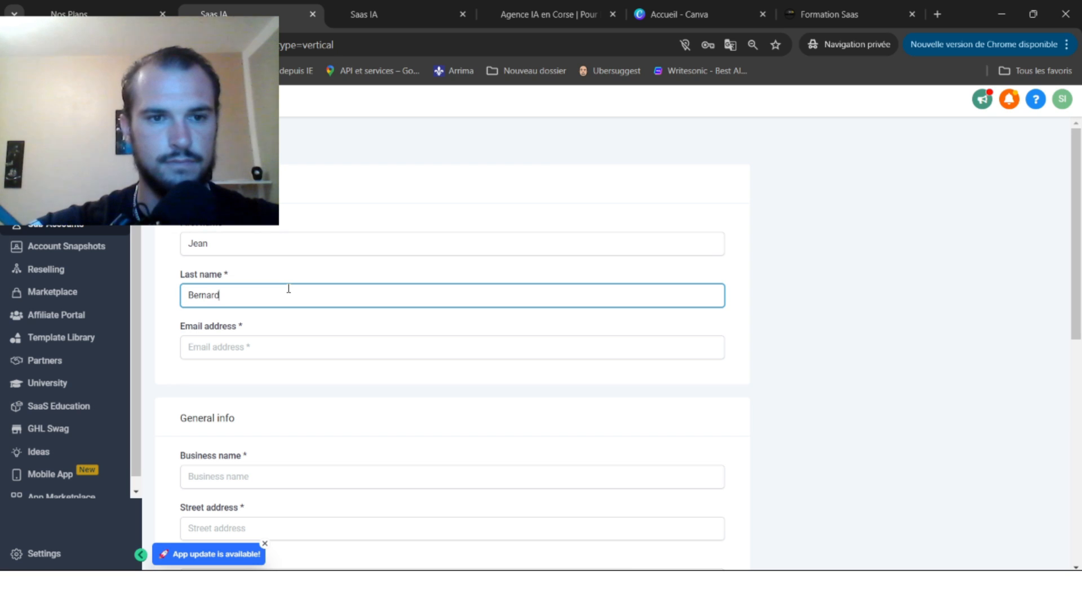
left_click(246, 348)
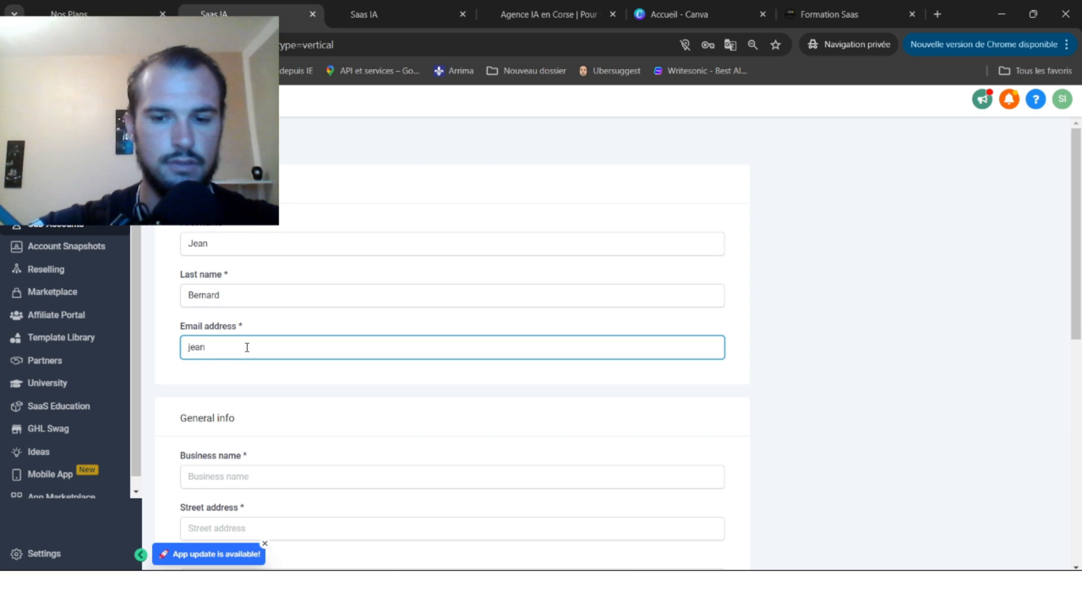
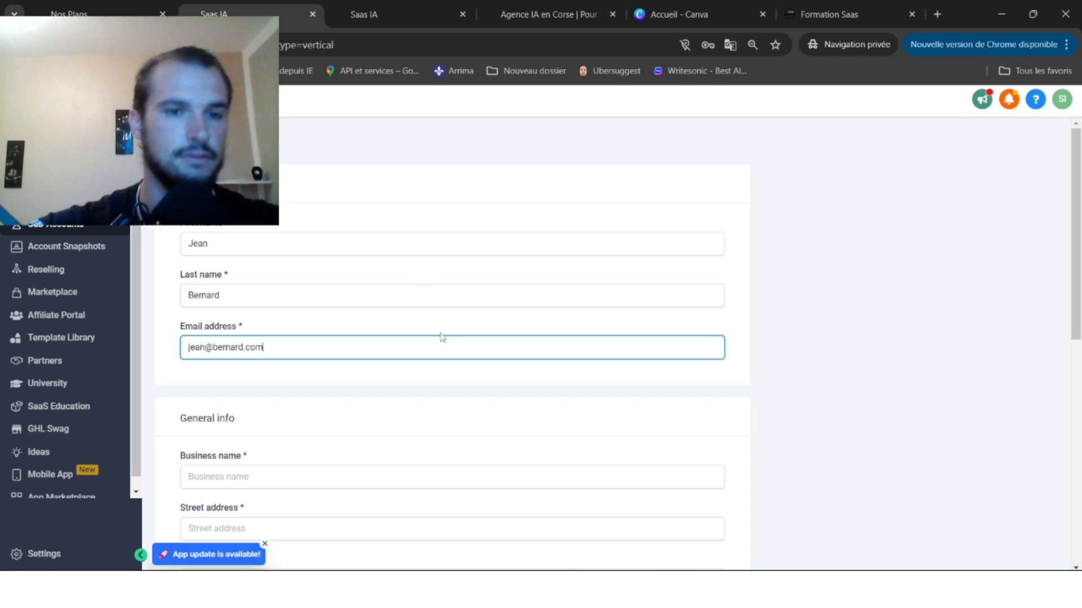
scroll(442, 336, "down", 1)
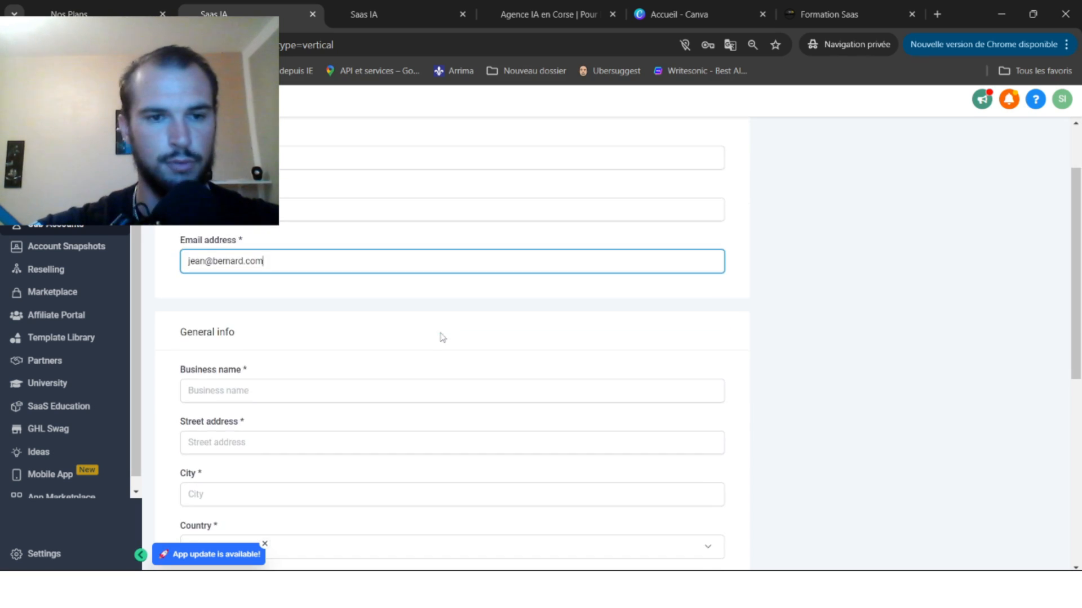
Fill in business name 'Coiffeur', street 'adresse', city 'ville', and country France.
left_click(270, 396)
type("Coi")
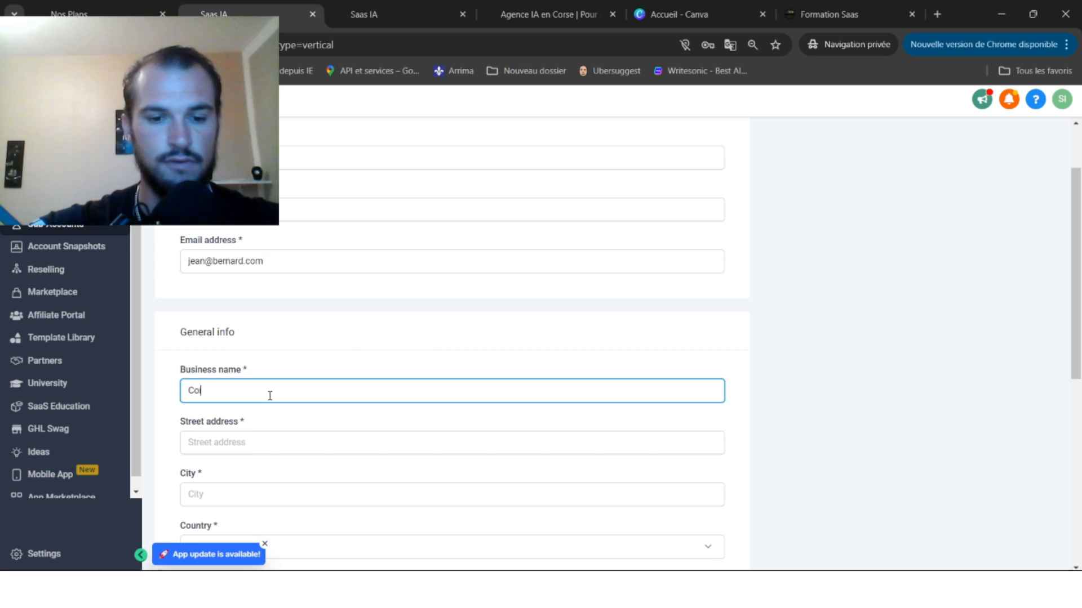
type("ffeur")
scroll(411, 349, "down", 1)
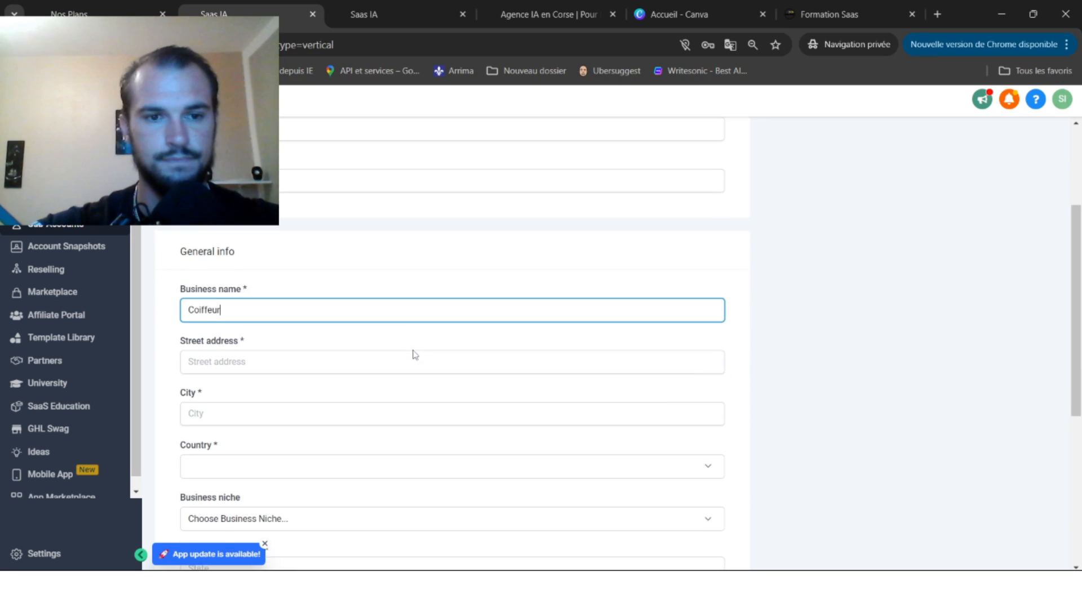
left_click(248, 351)
type("adresse")
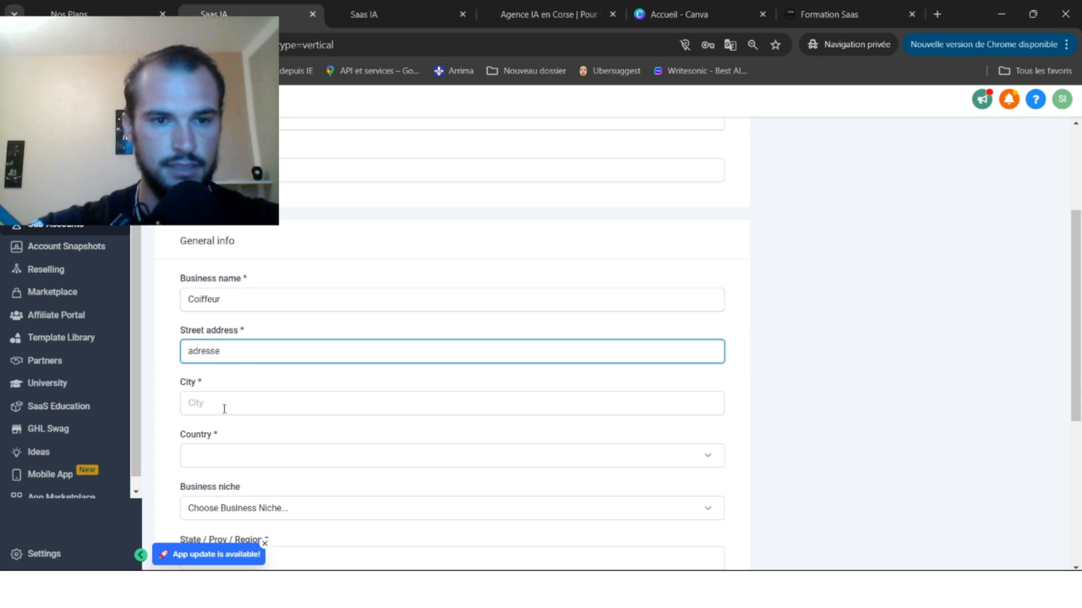
left_click(224, 409)
type("ville")
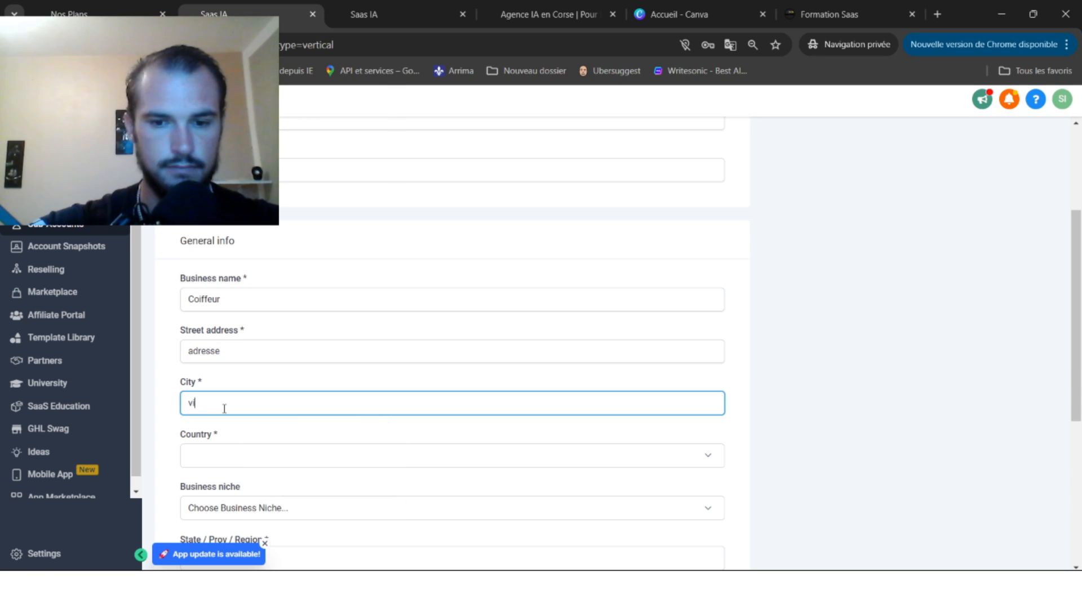
left_click(214, 456)
type("fra")
key("Return")
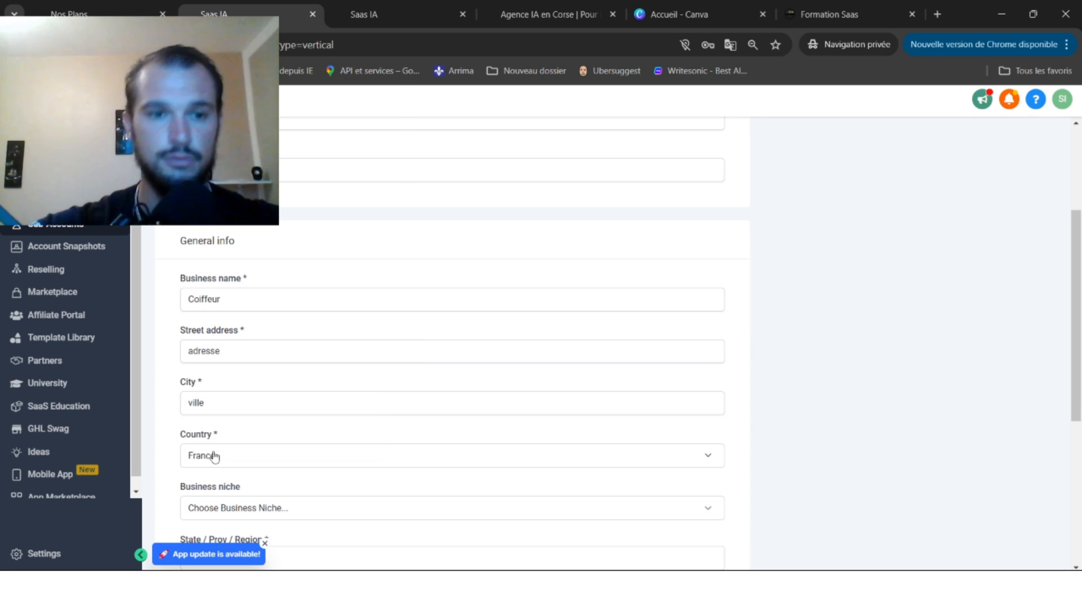
scroll(345, 379, "down", 4)
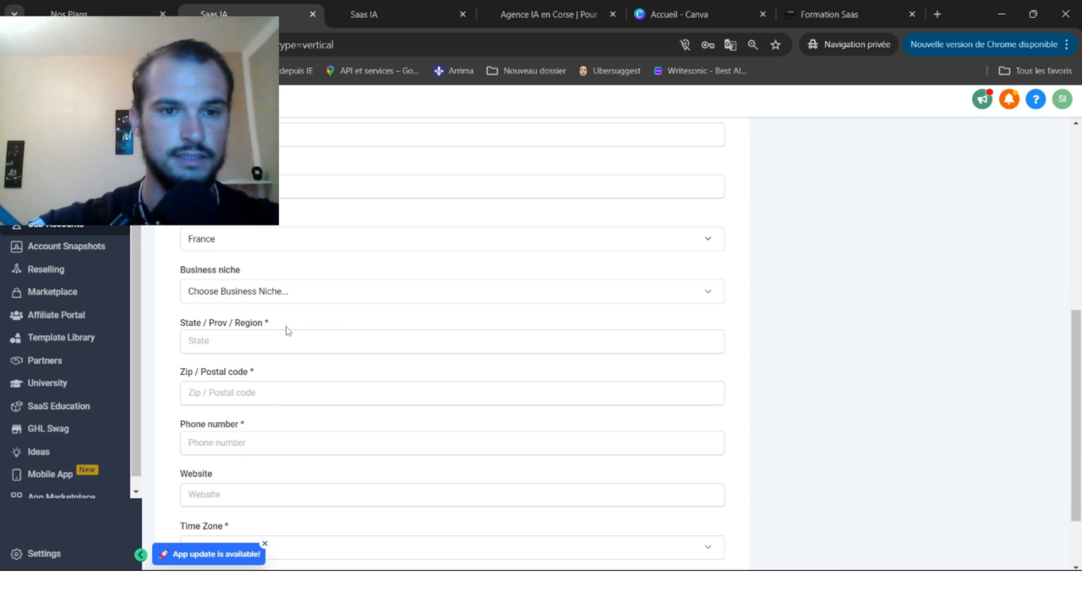
Enter region 'Région', postal code 75000, and a valid +33 contact phone number.
left_click(252, 341)
type("Ré")
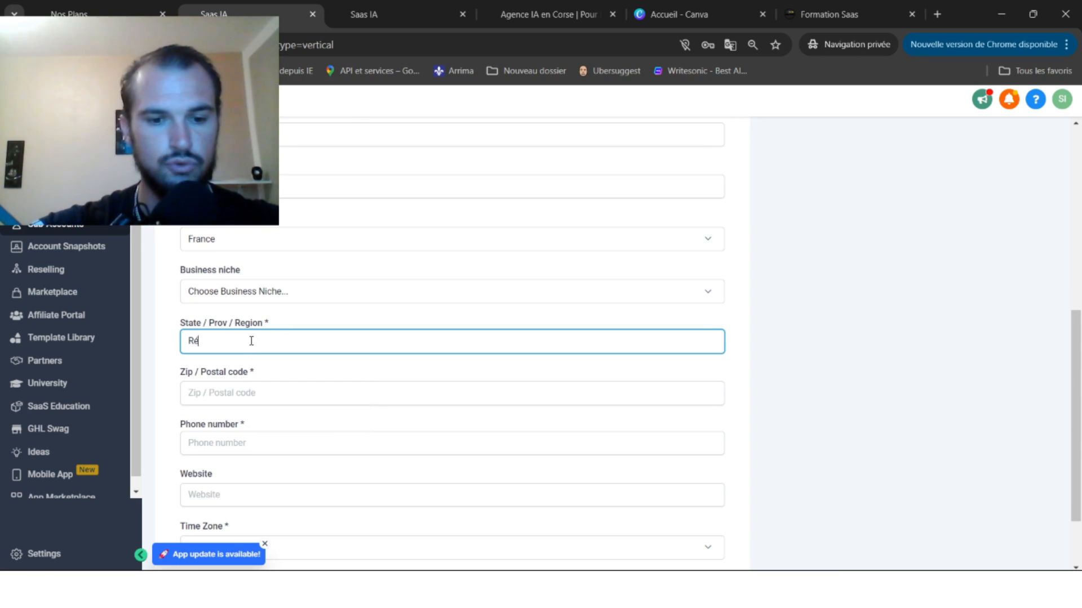
type("gion")
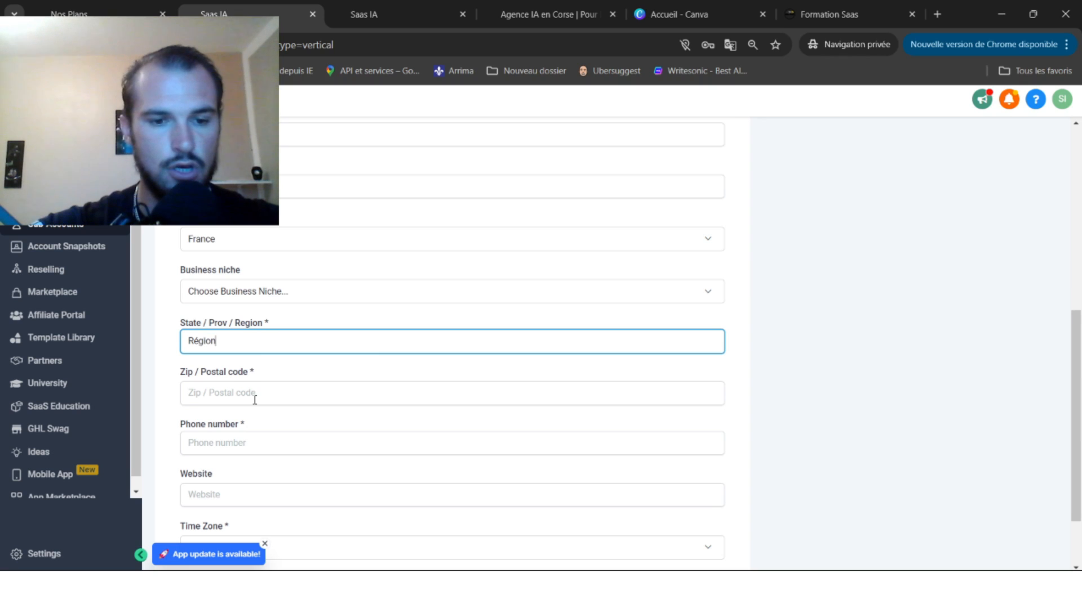
left_click(255, 400)
type("7")
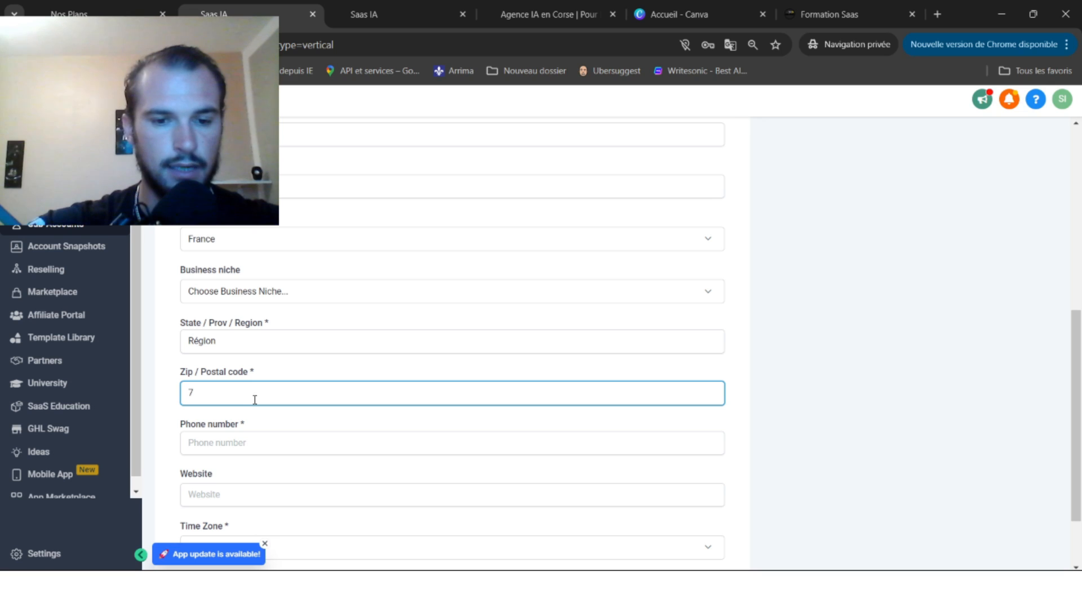
type("5000")
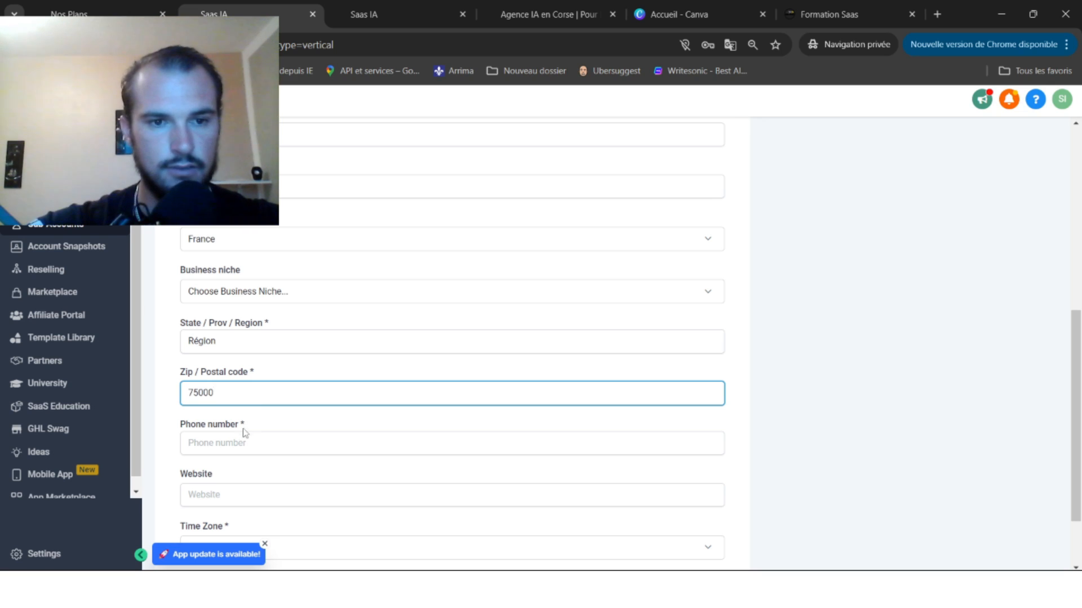
left_click(238, 445)
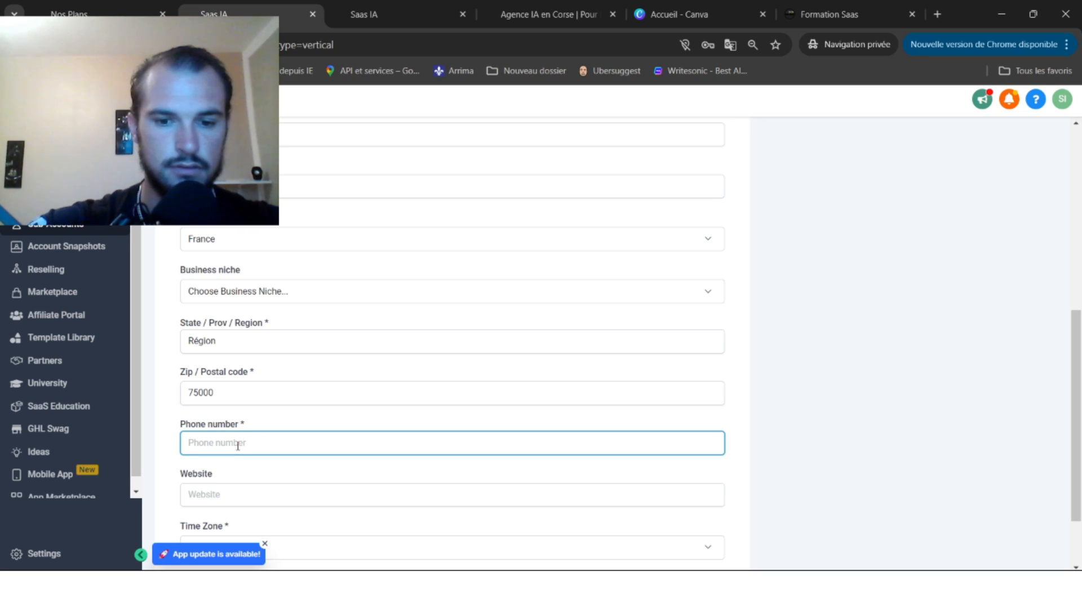
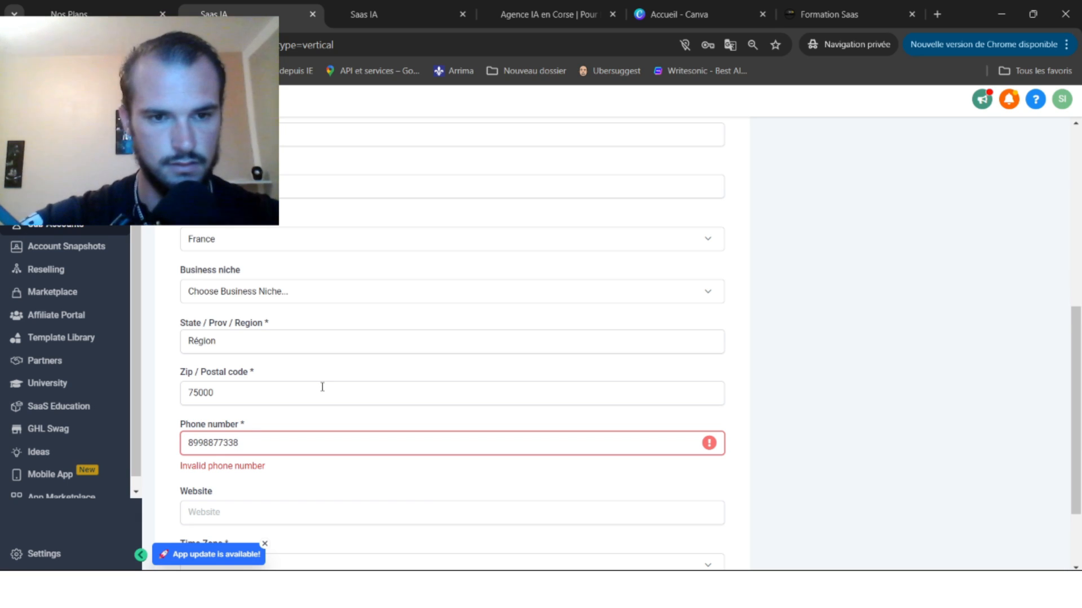
double_click(242, 443)
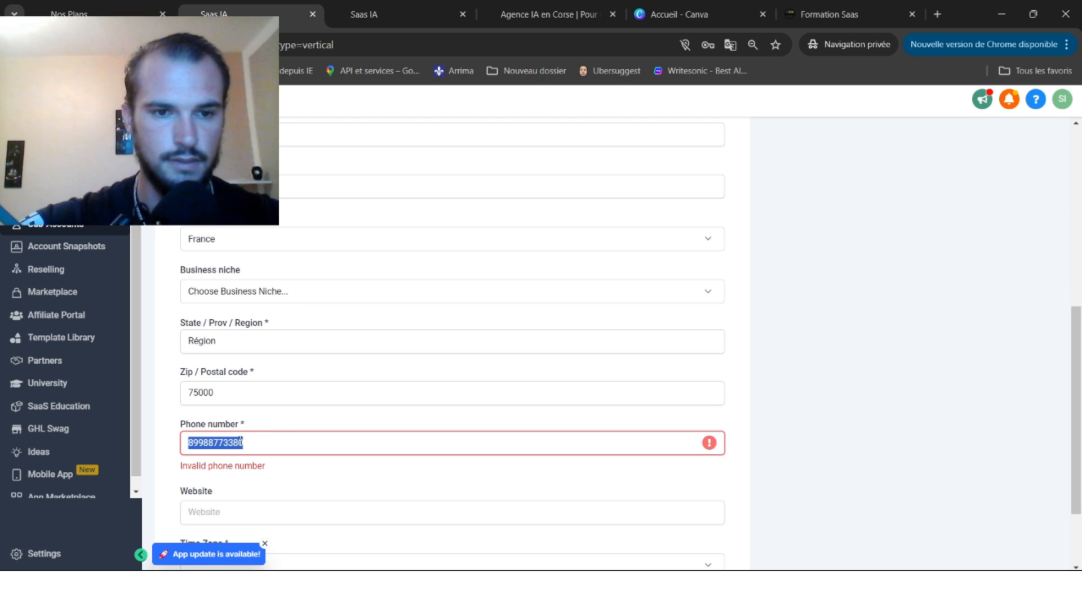
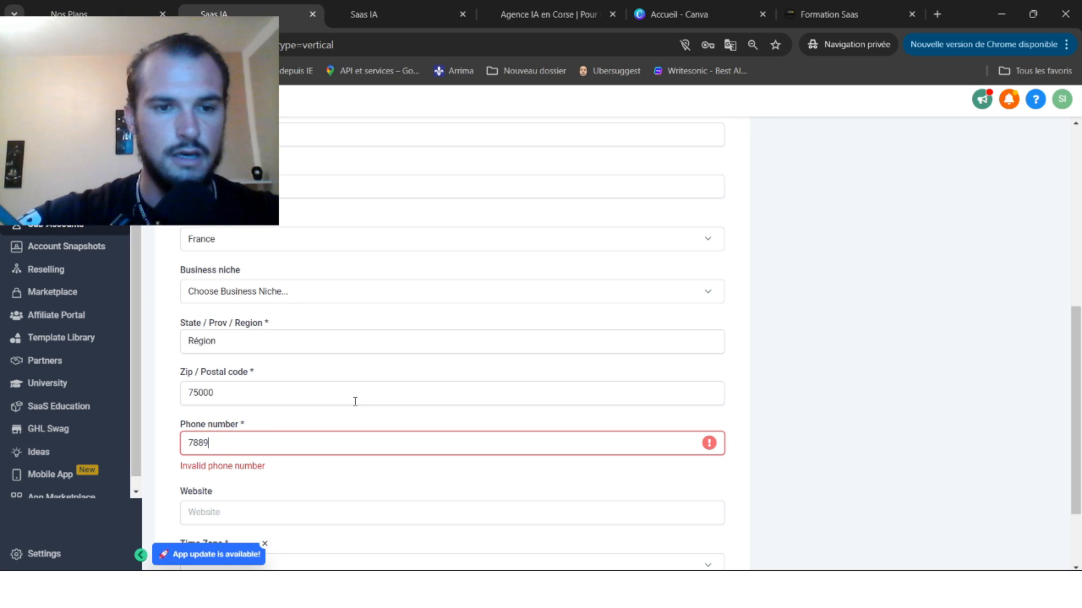
scroll(355, 401, "down", 2)
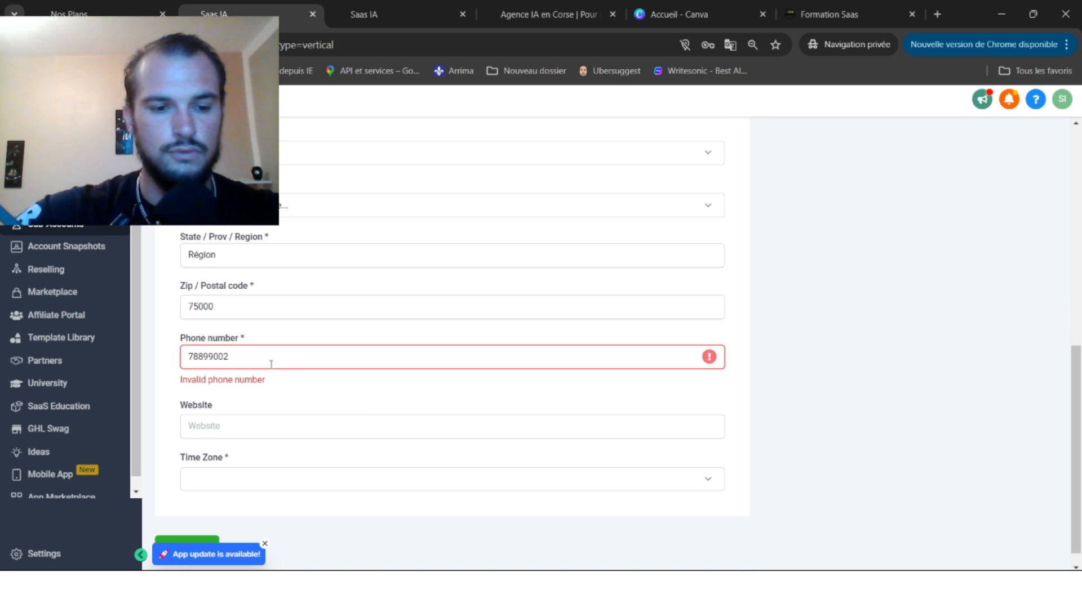
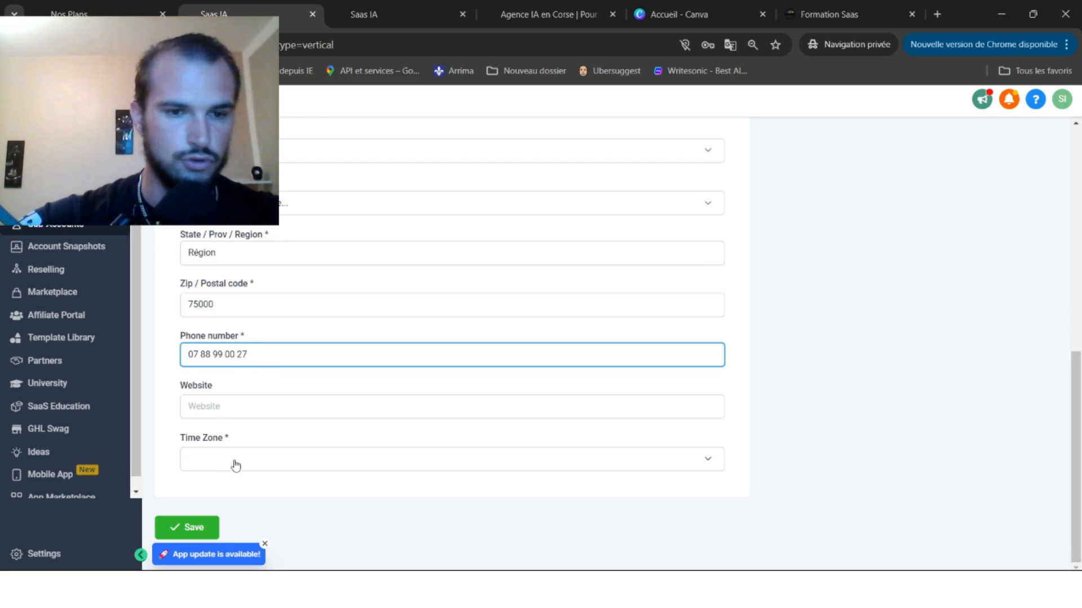
Save the new sub-account, ignore the tax banner, and switch into it.
left_click(175, 525)
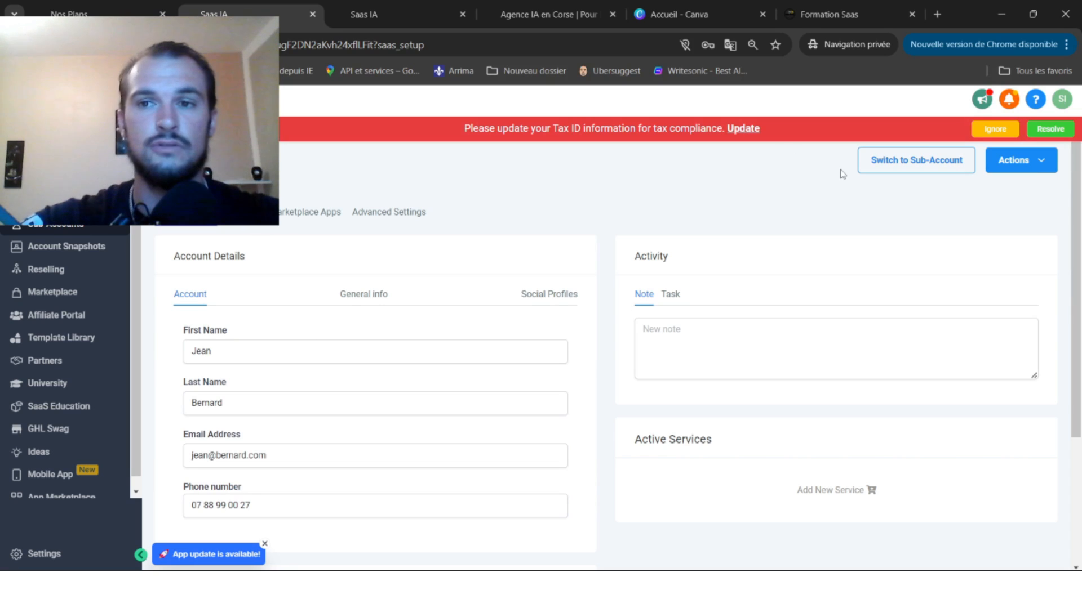
left_click(1007, 134)
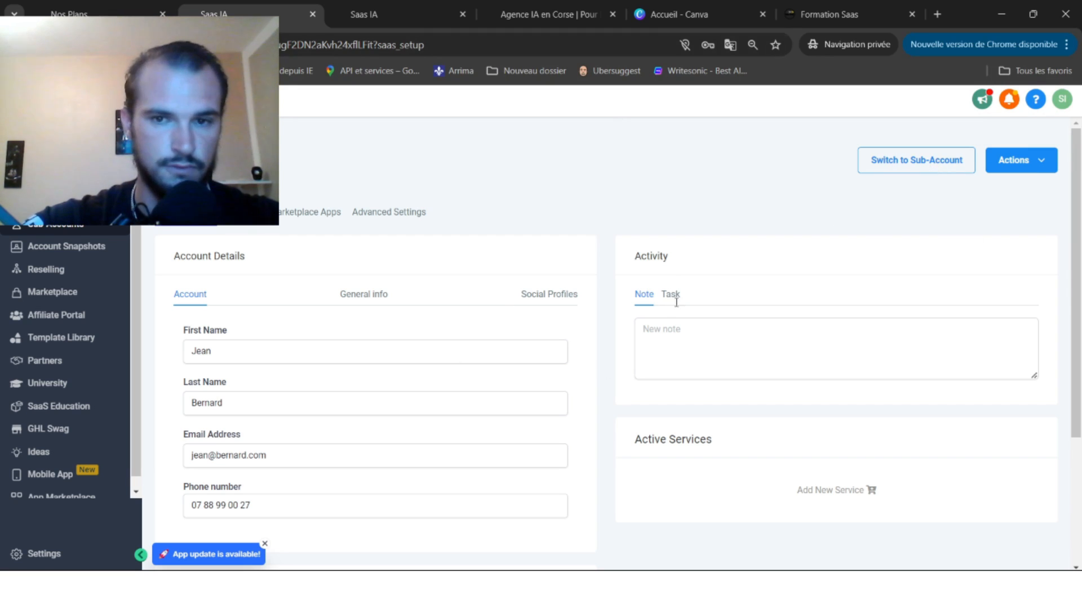
left_click(889, 165)
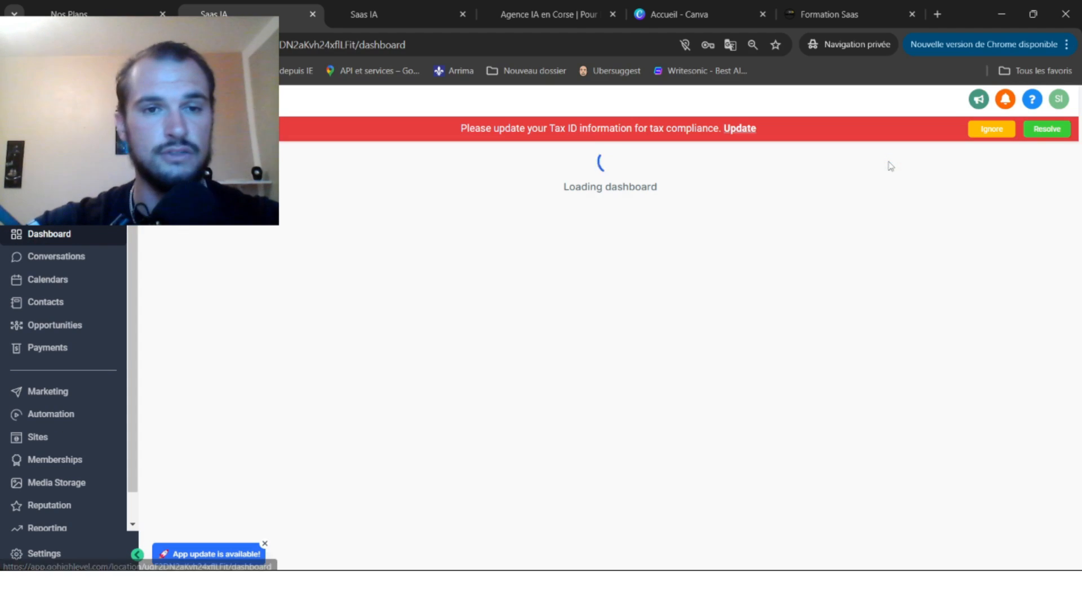
Dismiss the tax reminder and open Sites, showing the empty Funnels list.
left_click(990, 129)
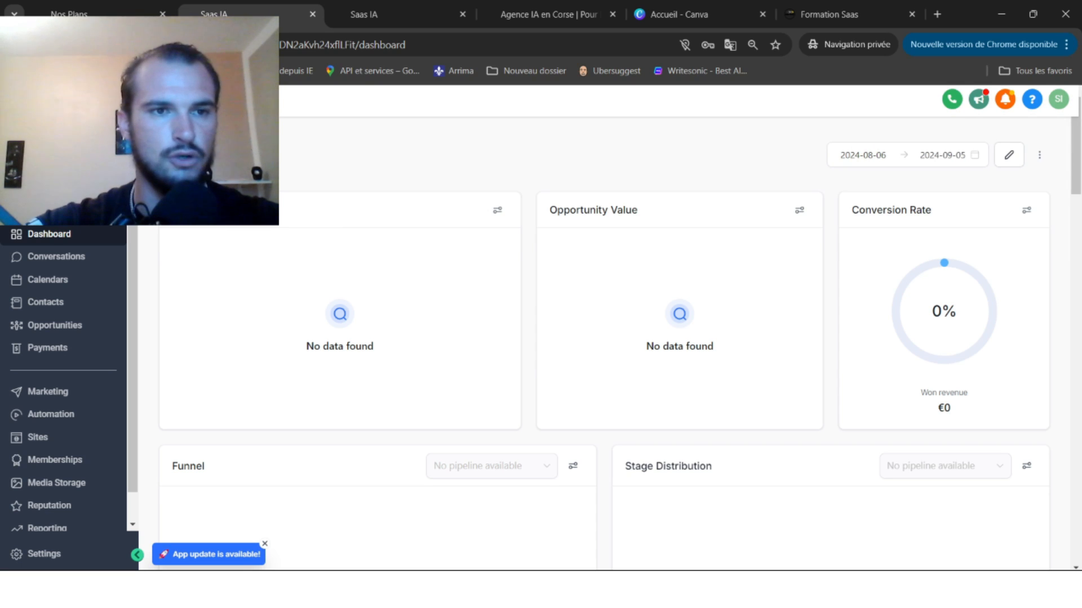
left_click(63, 151)
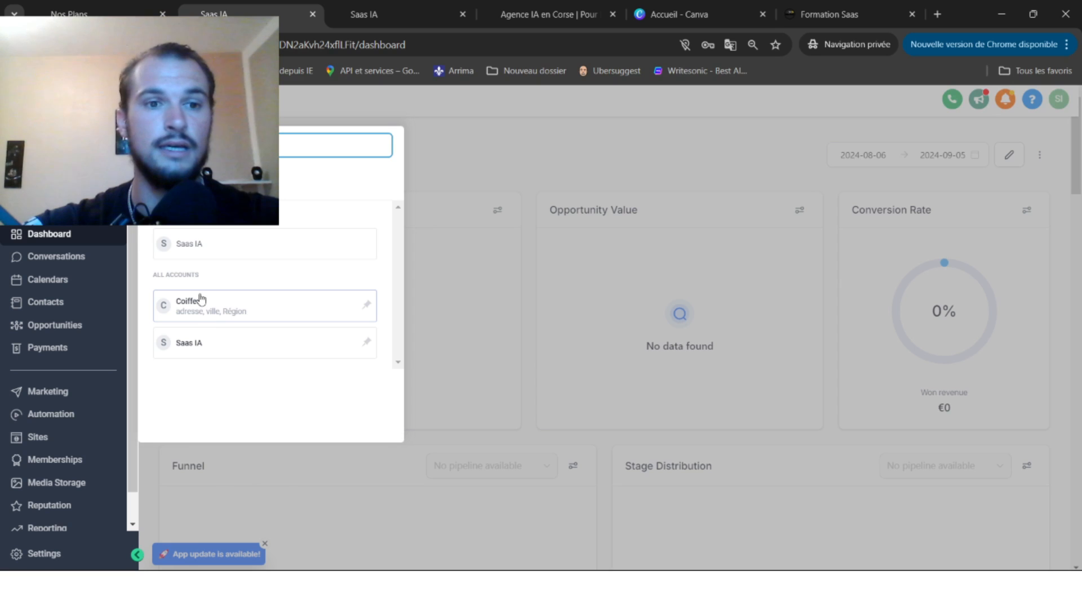
left_click(473, 163)
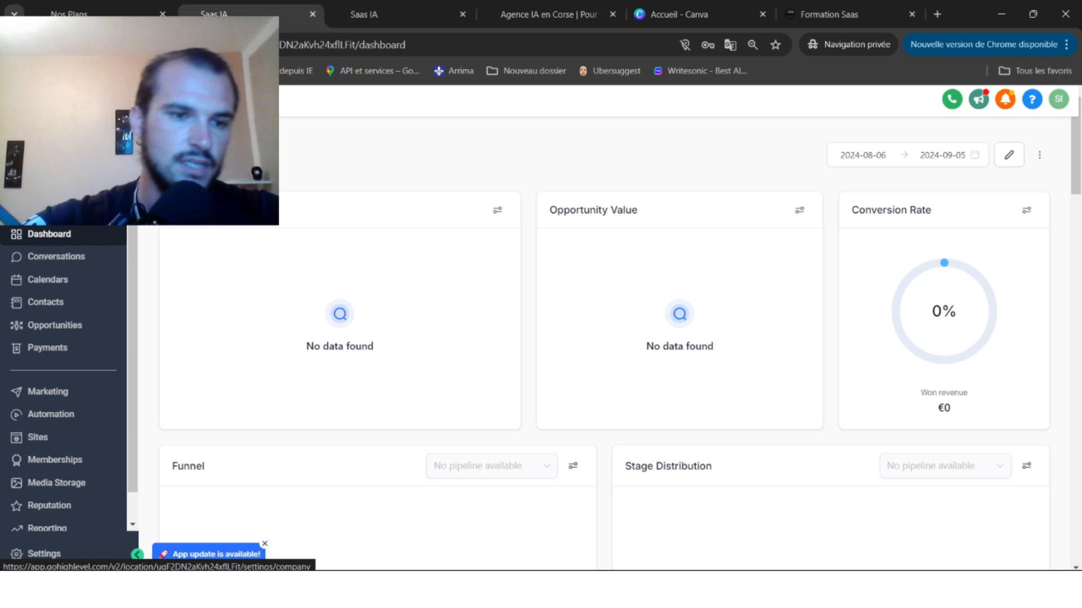
left_click(73, 438)
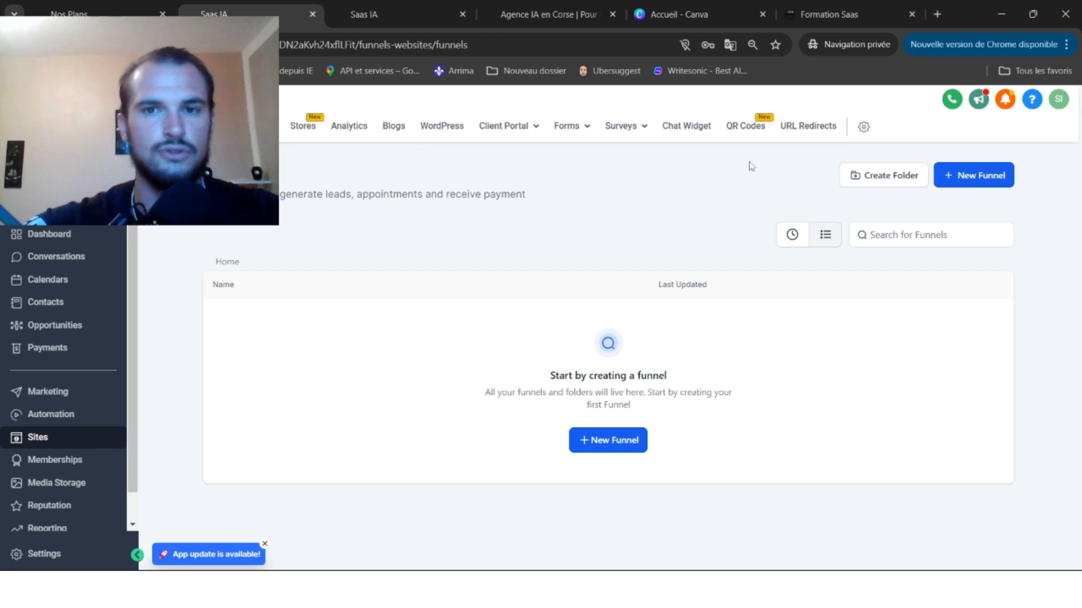
Create a new Live chat widget from the Chat Widget tab, opening Chat Widget1's builder.
left_click(685, 128)
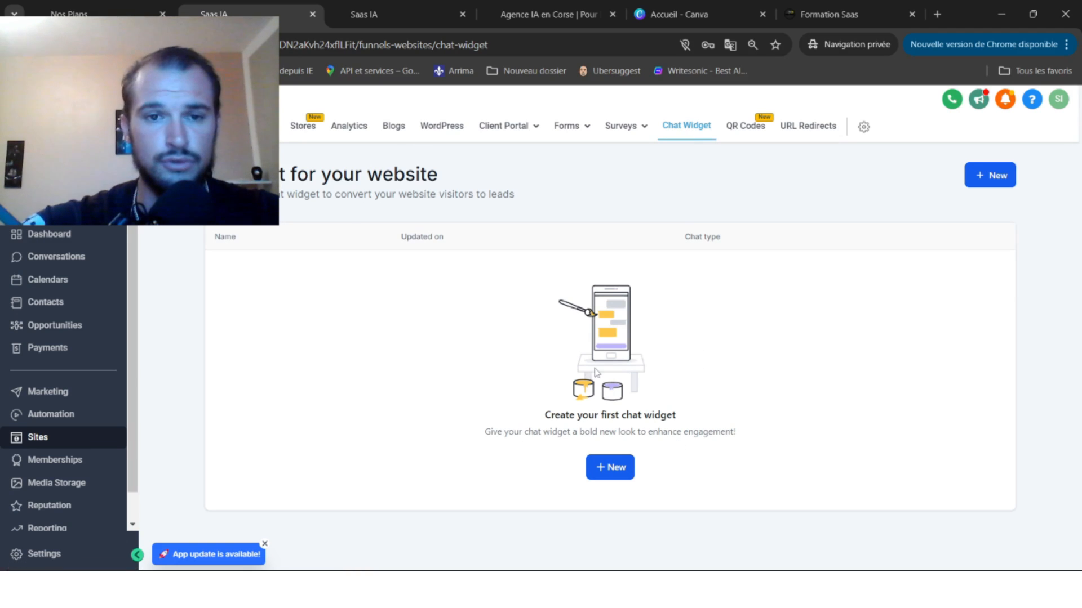
left_click(609, 470)
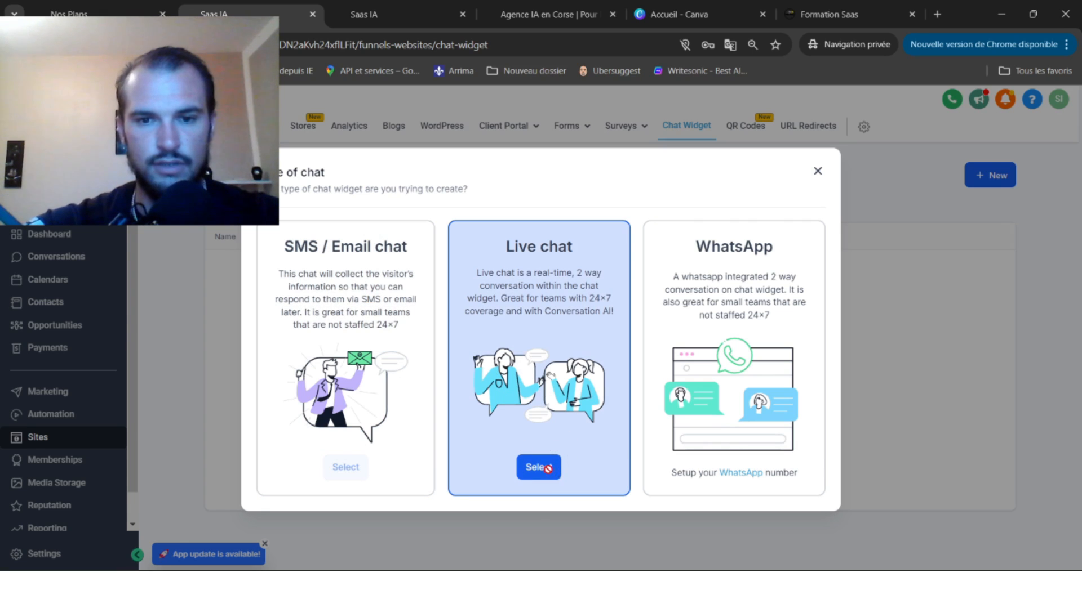
left_click(547, 468)
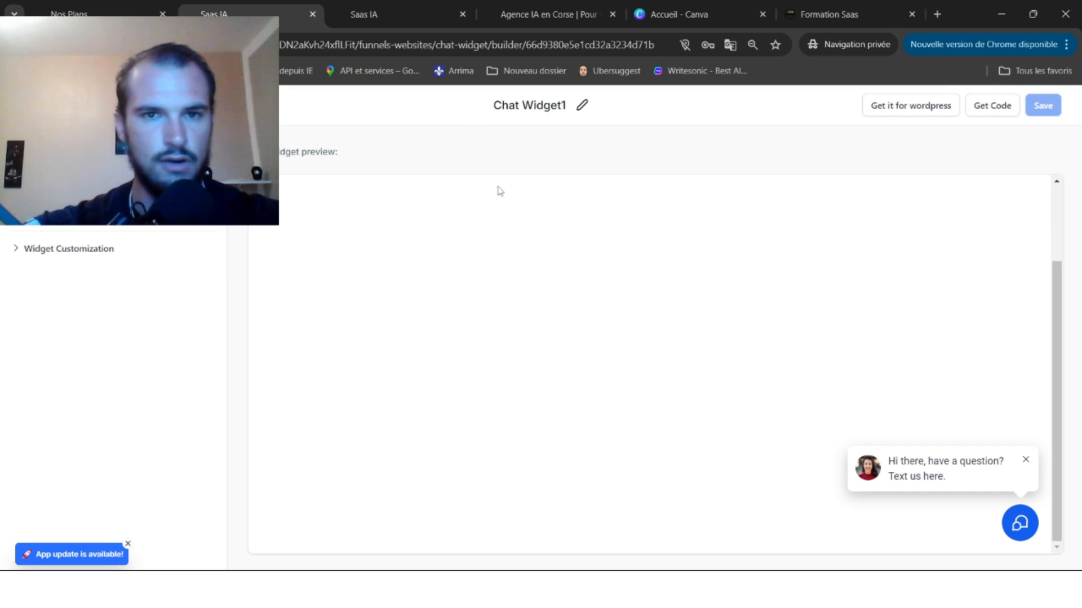
Try prompt styles, launcher icons and colours, keeping the avatar prompt, original icon and orange theme.
left_click(1021, 524)
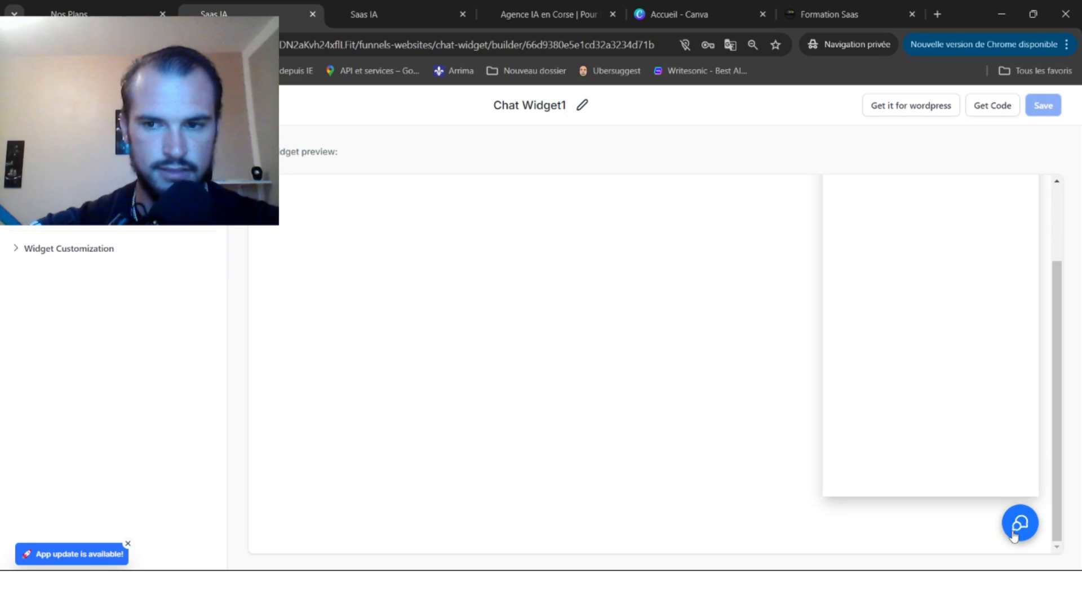
left_click(1035, 530)
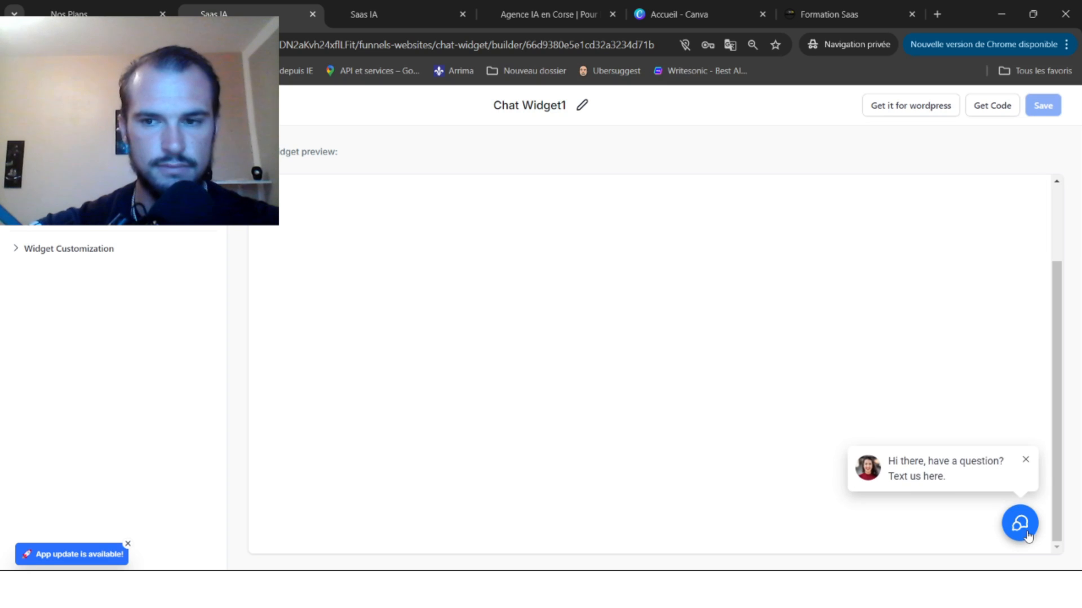
left_click(31, 220)
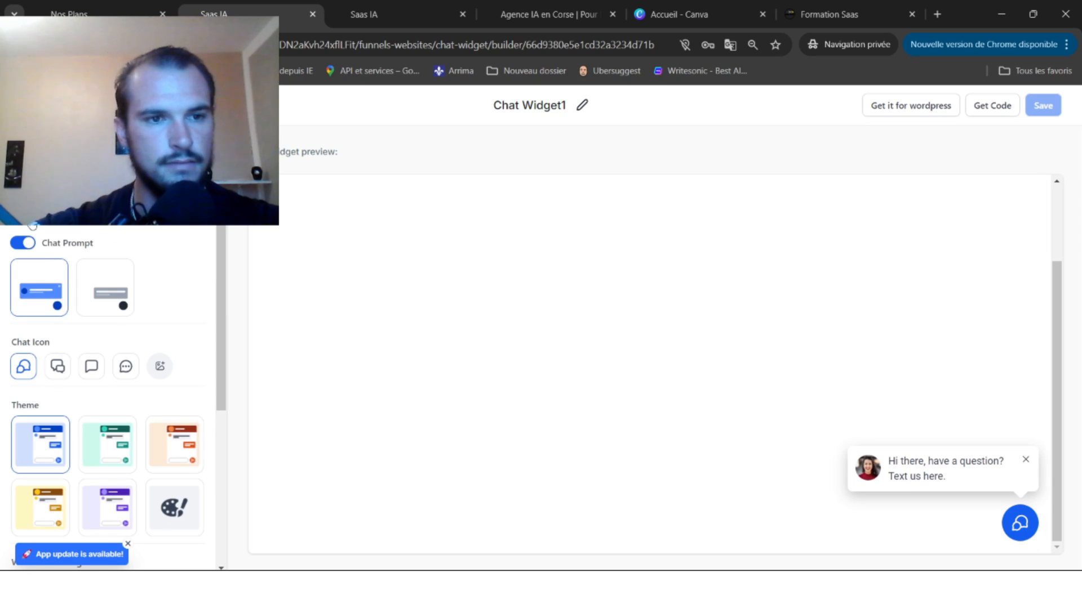
left_click(121, 281)
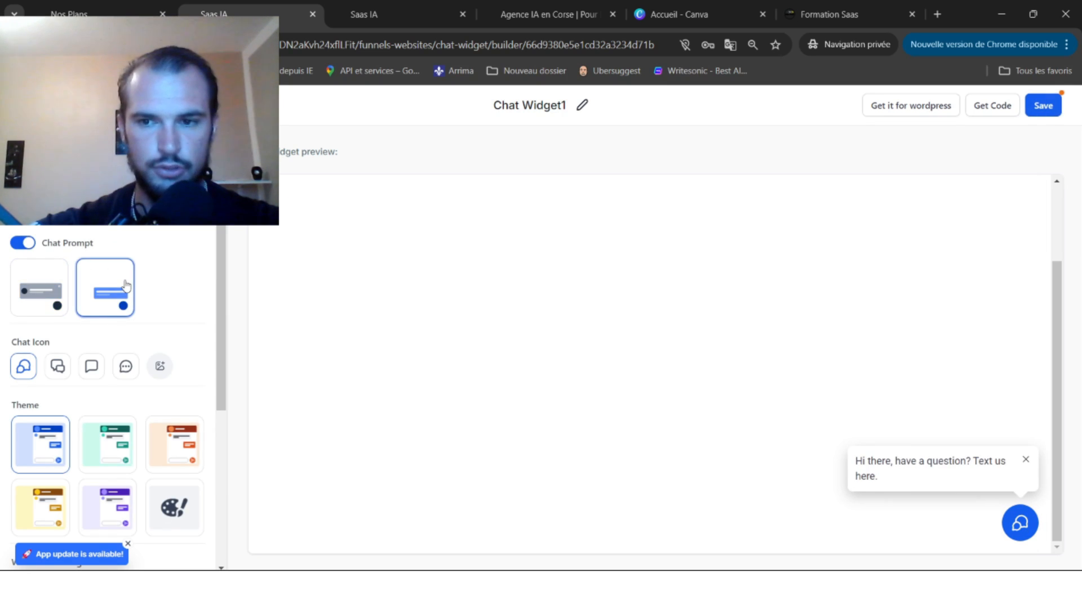
left_click(45, 288)
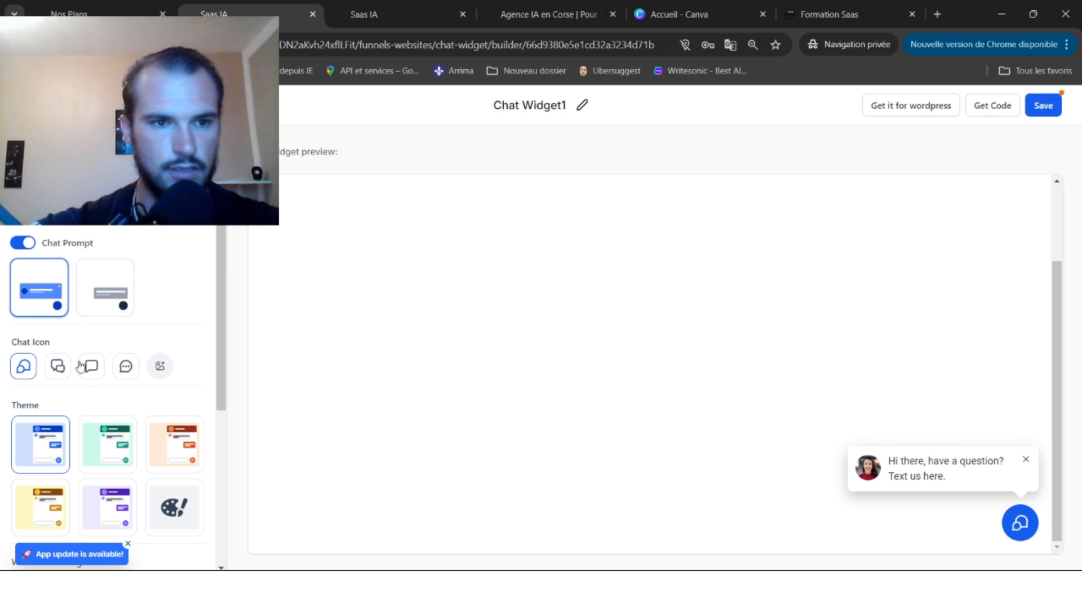
left_click(55, 370)
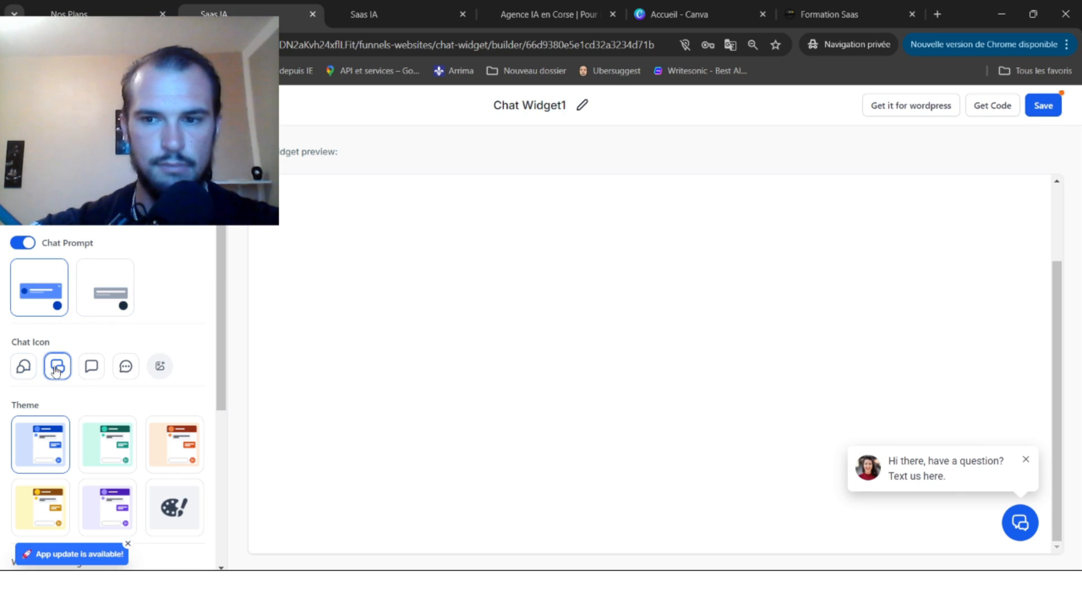
left_click(91, 372)
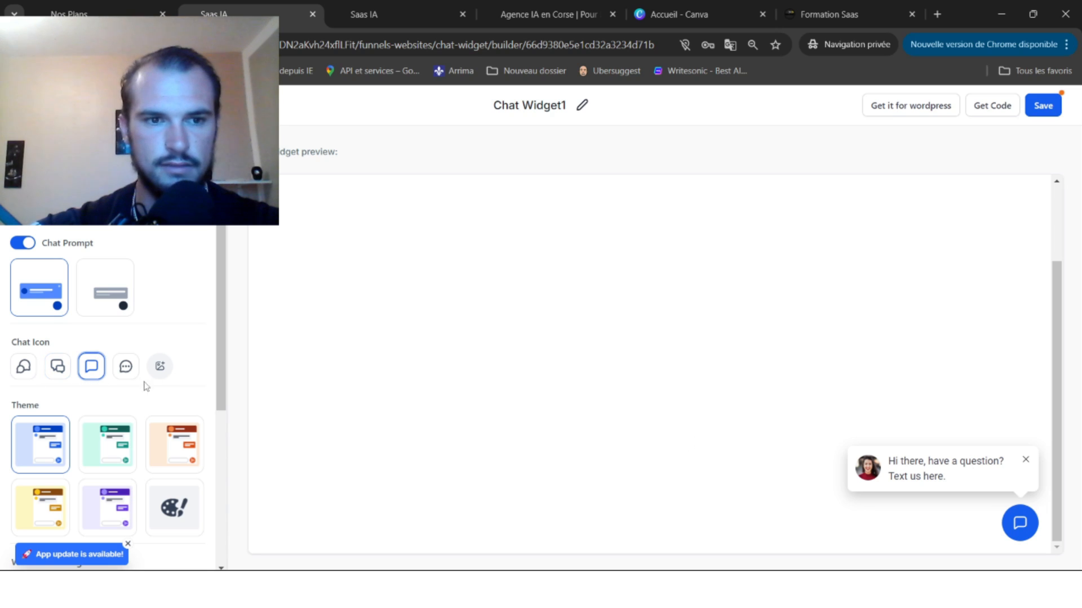
left_click(125, 368)
left_click(30, 375)
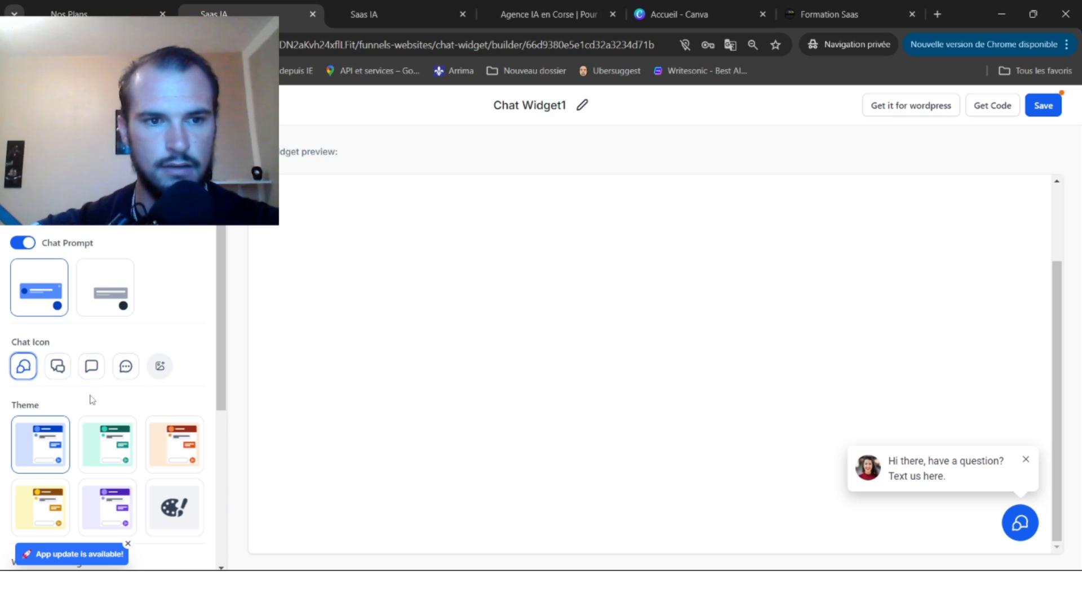
left_click(112, 445)
left_click(192, 449)
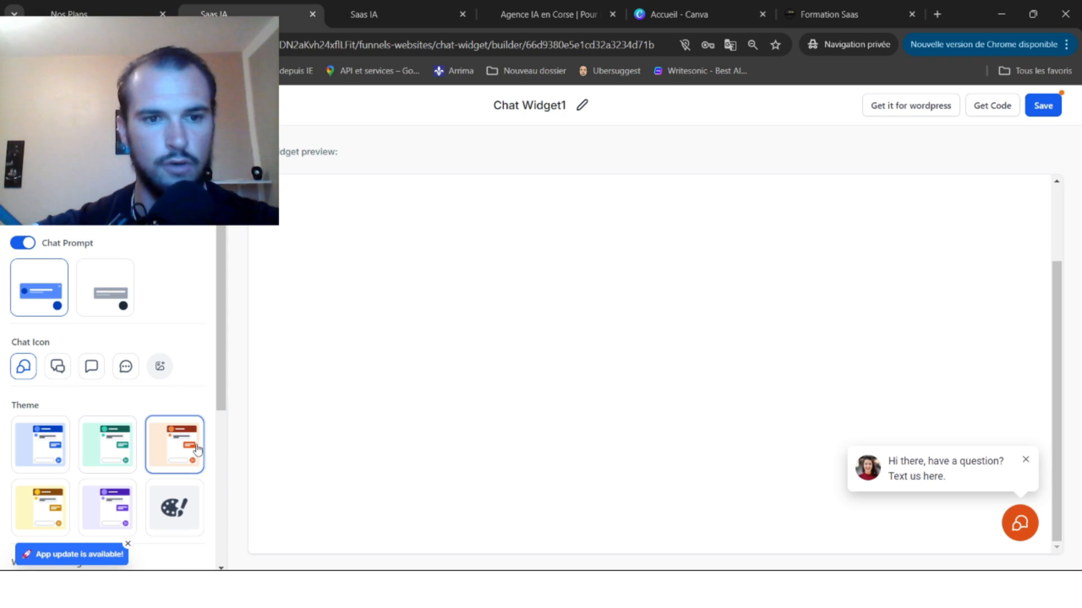
Replace the welcome message with 'Vous avez besoin d'aide ?' and select the returning-visitor greeting.
scroll(141, 448, "down", 3)
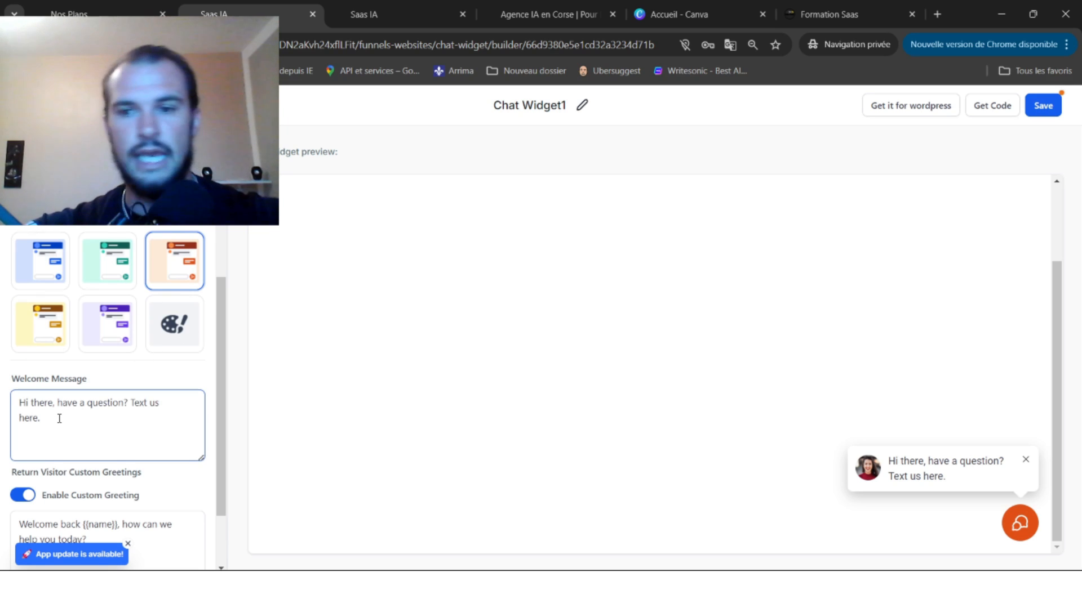
left_click_drag(42, 417, 1, 400)
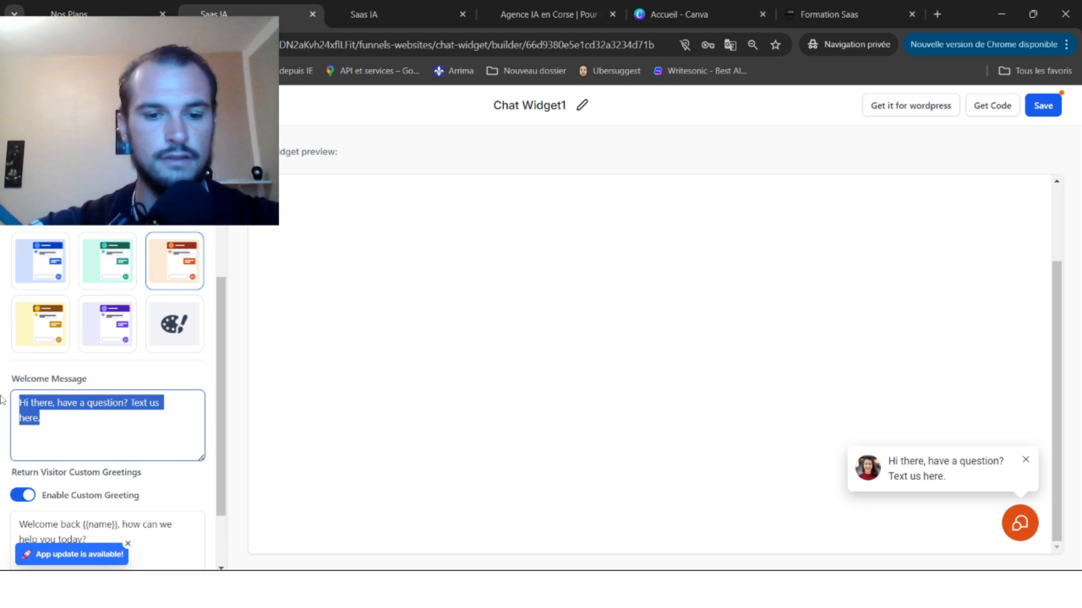
type("Vous avez")
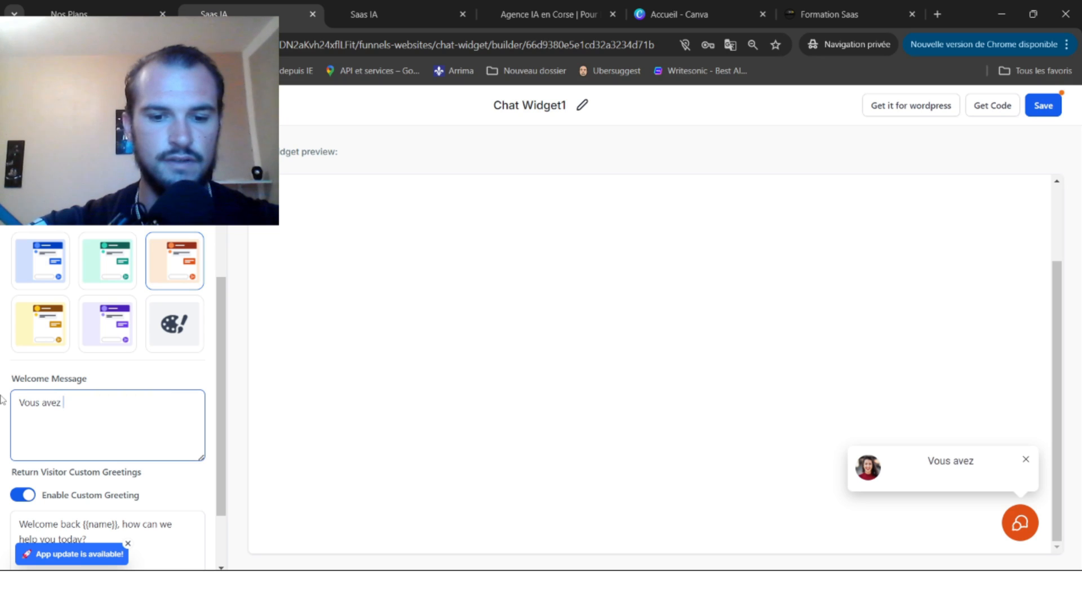
type(" besoin d'aide ")
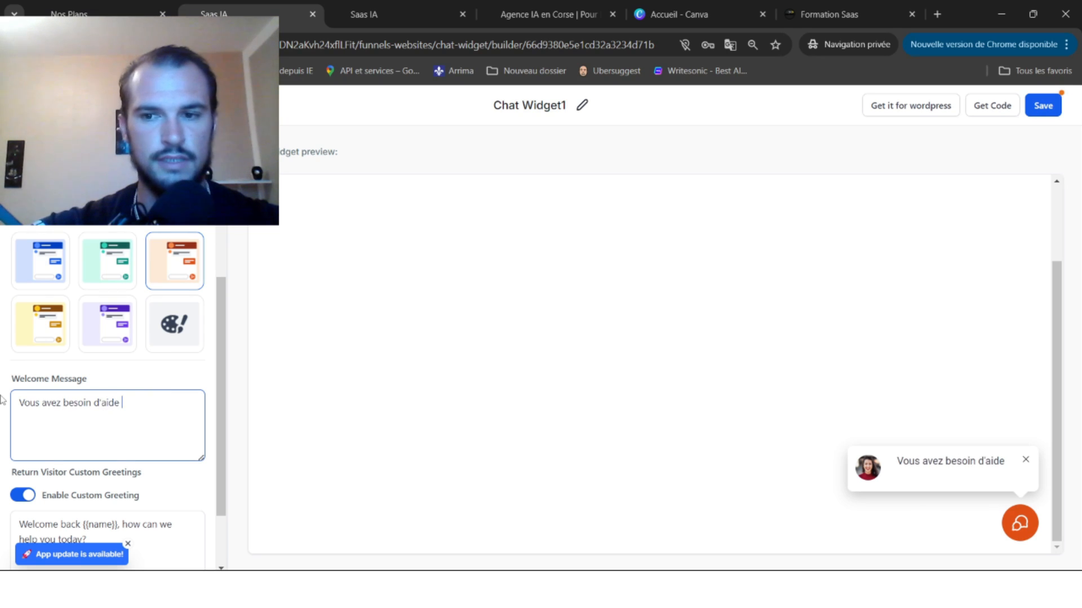
type("?")
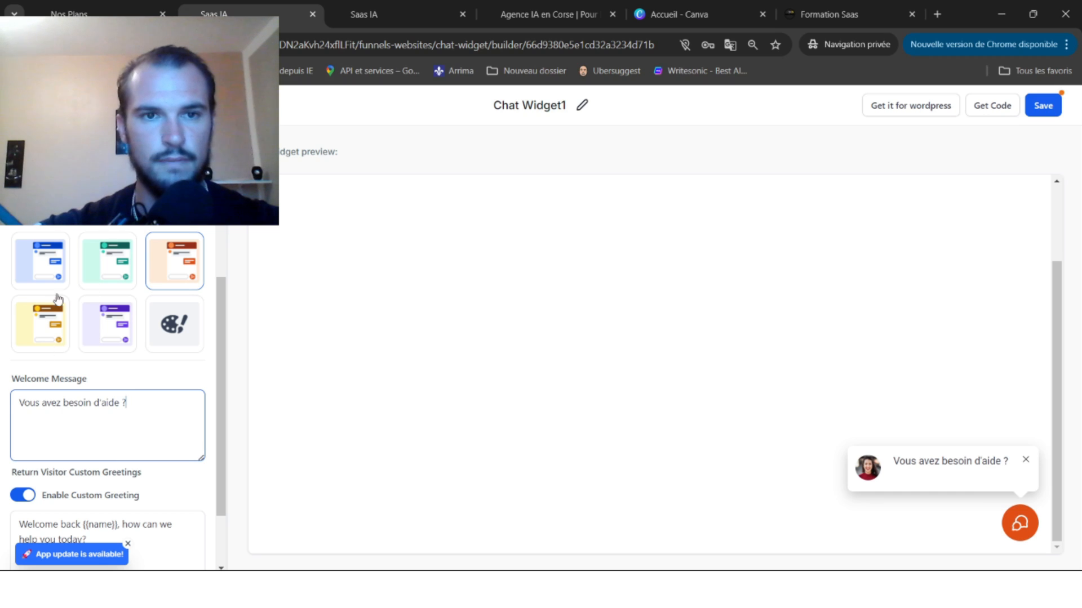
scroll(192, 334, "down", 2)
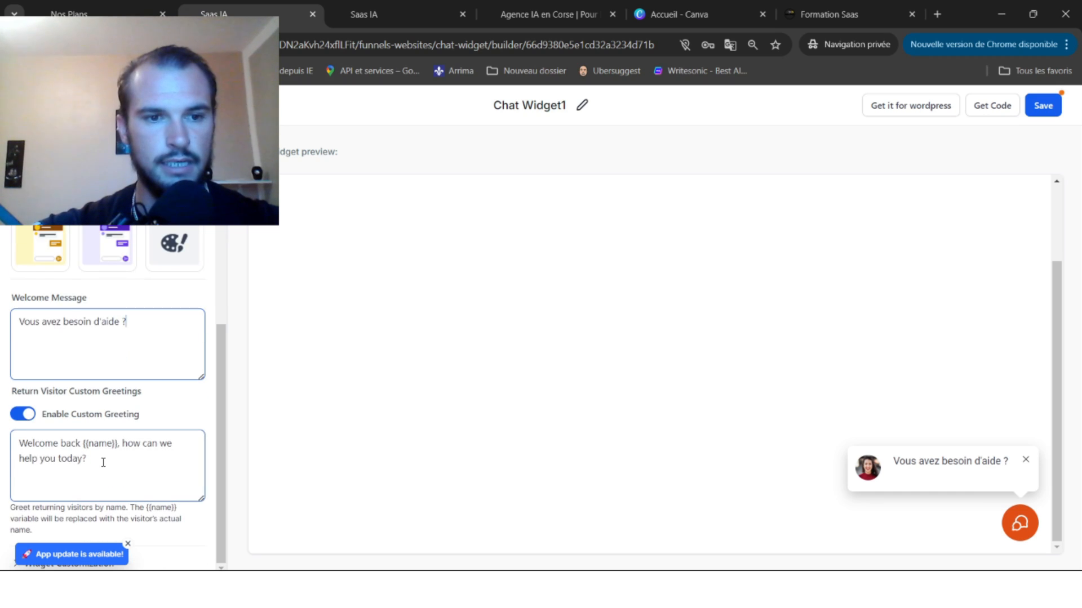
left_click_drag(103, 462, 20, 446)
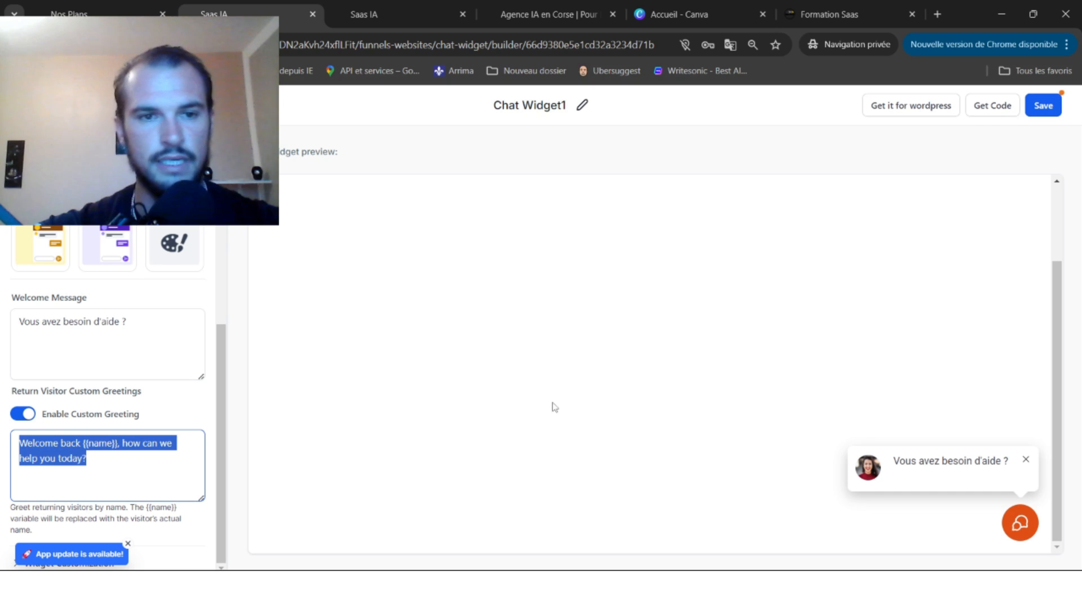
scroll(93, 330, "up", 6)
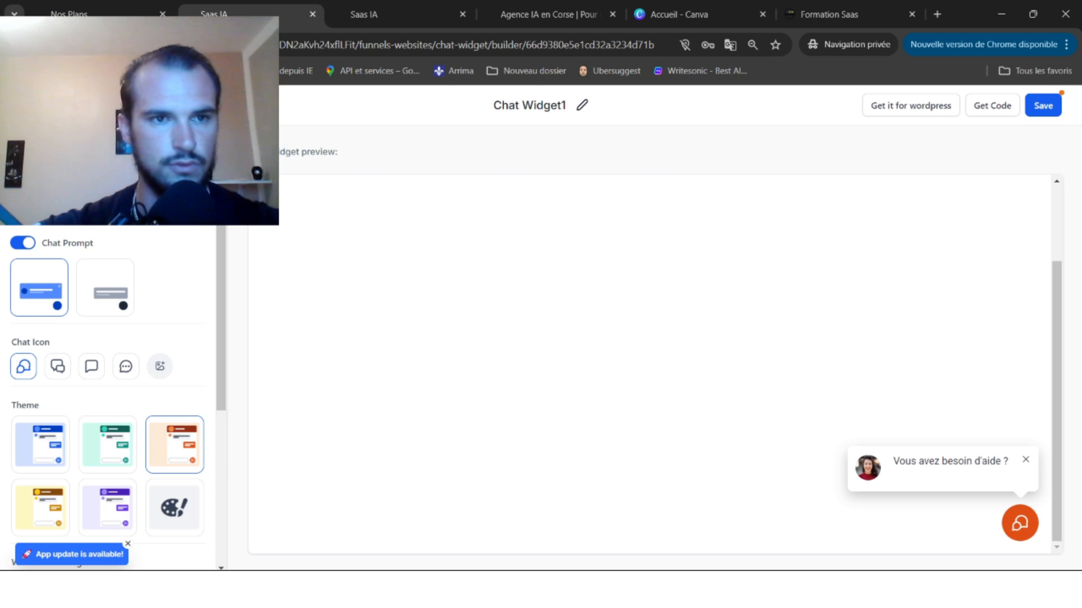
left_click(93, 149)
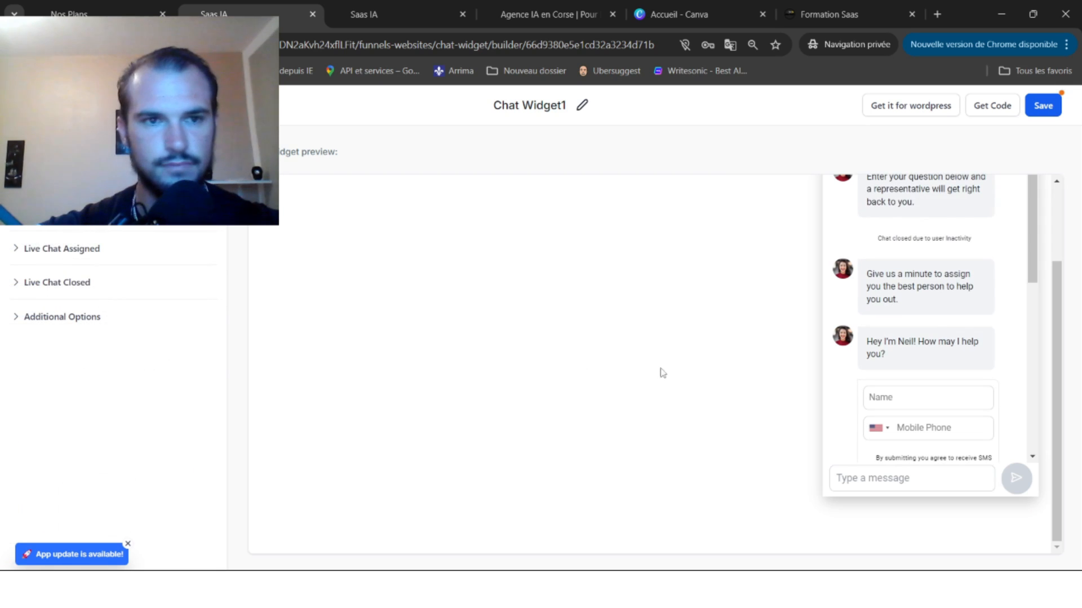
Set the chat window title to 'Nous sommes en ligne !'.
left_click(57, 214)
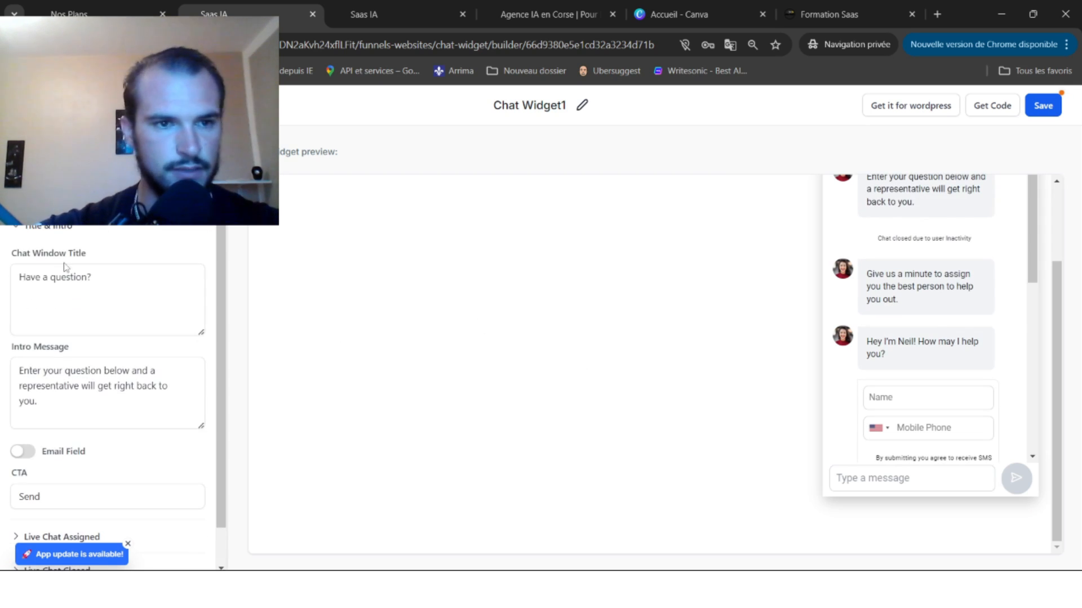
left_click(97, 279)
key("ctrl+a")
type("Nou")
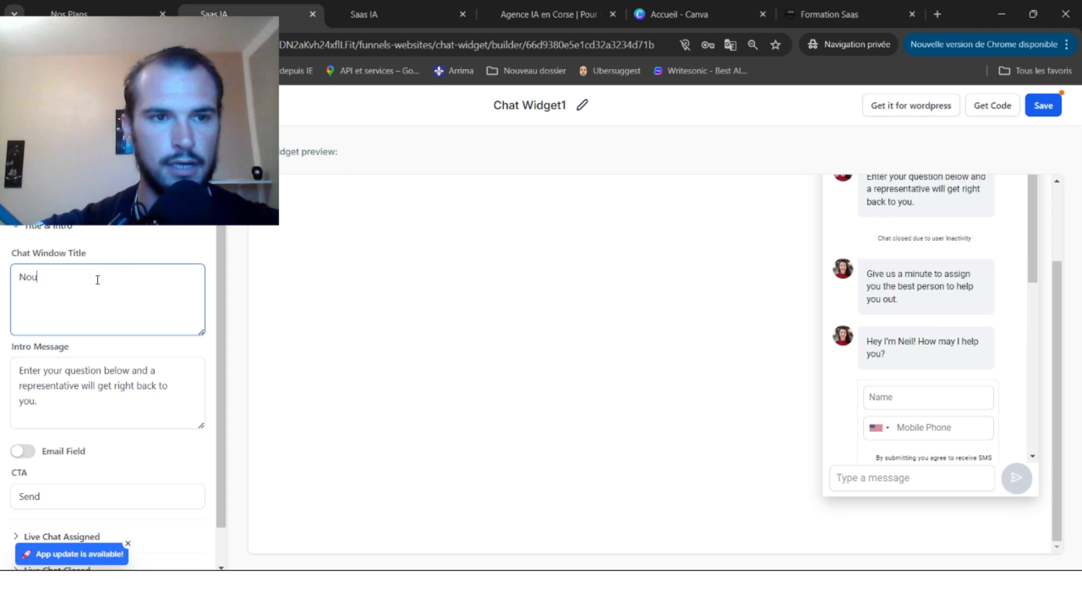
type("s sommes en l")
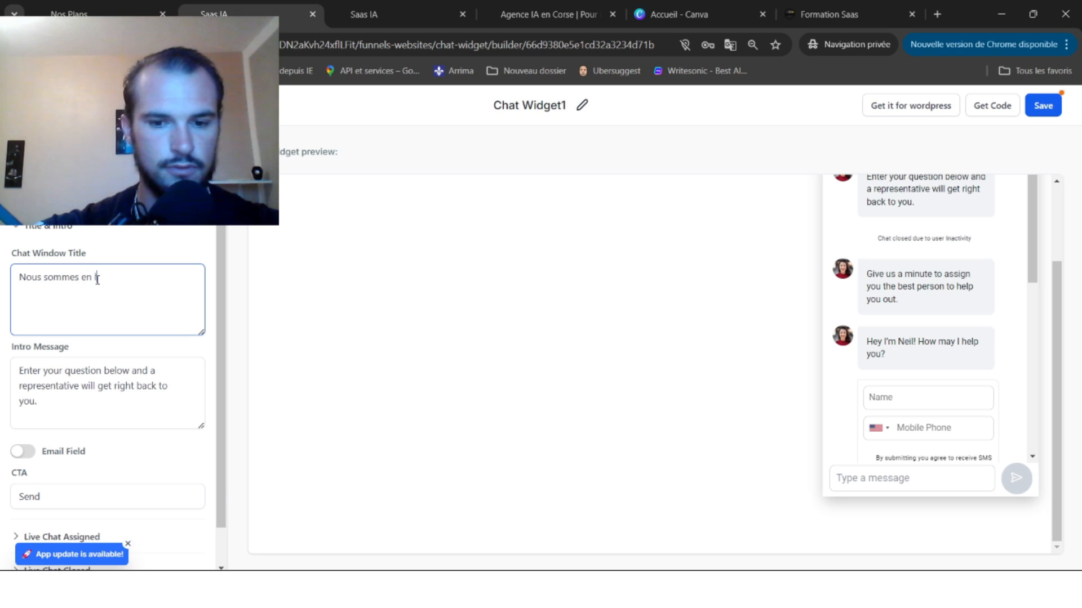
type("igne !")
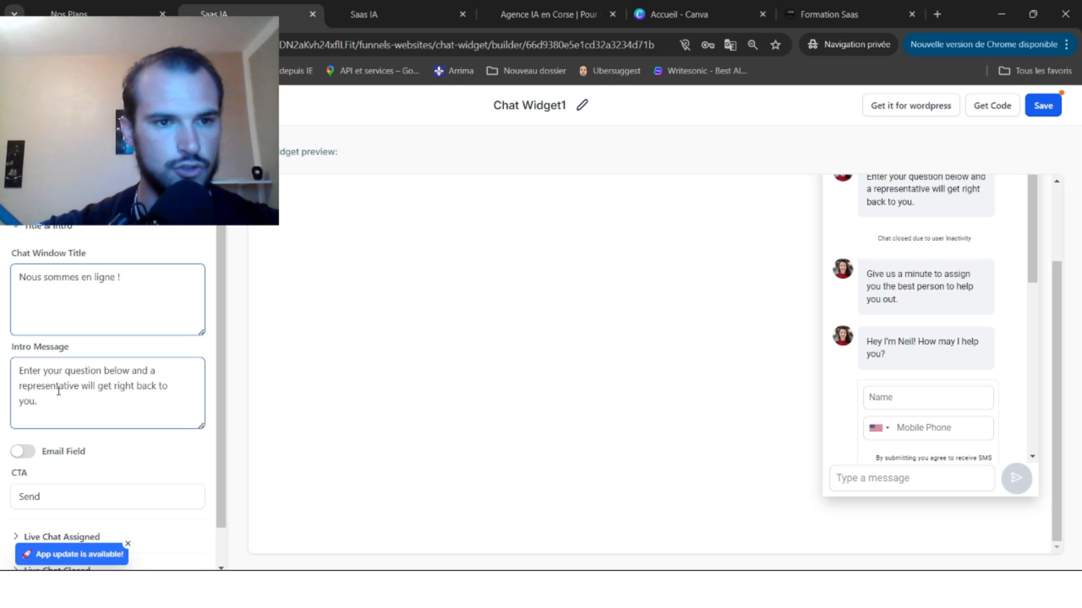
left_click_drag(54, 401, 69, 363)
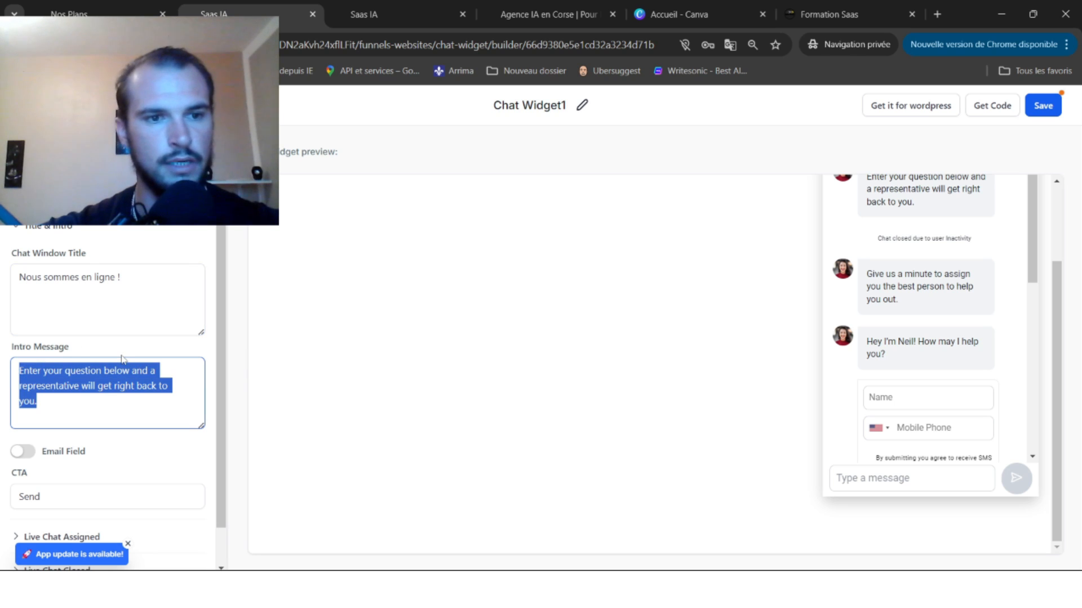
Enable the Email field on the contact form and relabel the send button 'Envoyer'.
scroll(104, 421, "down", 1)
left_click(24, 417)
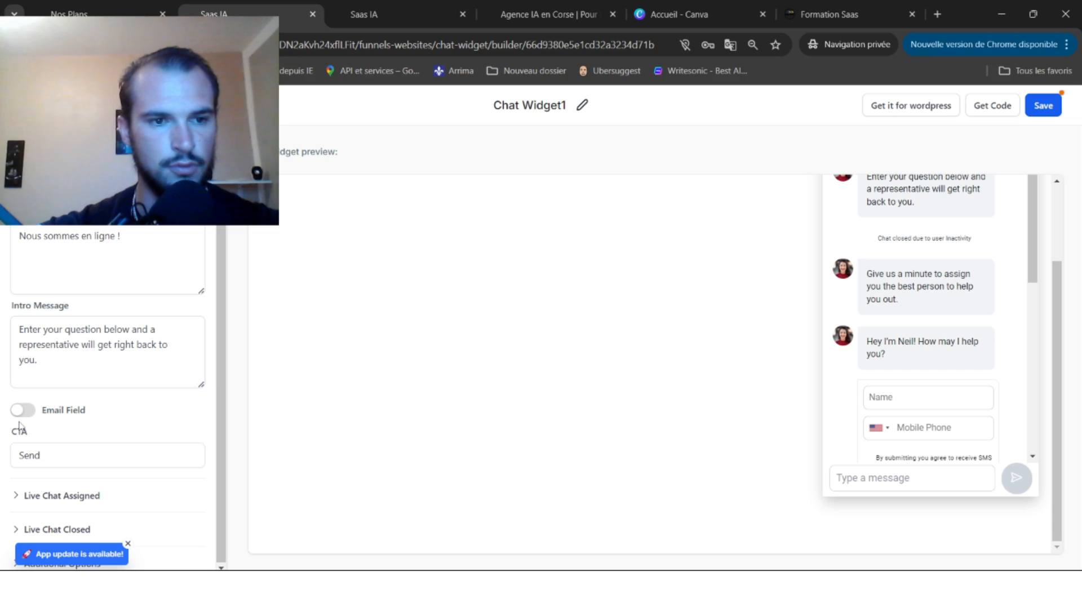
scroll(883, 381, "down", 4)
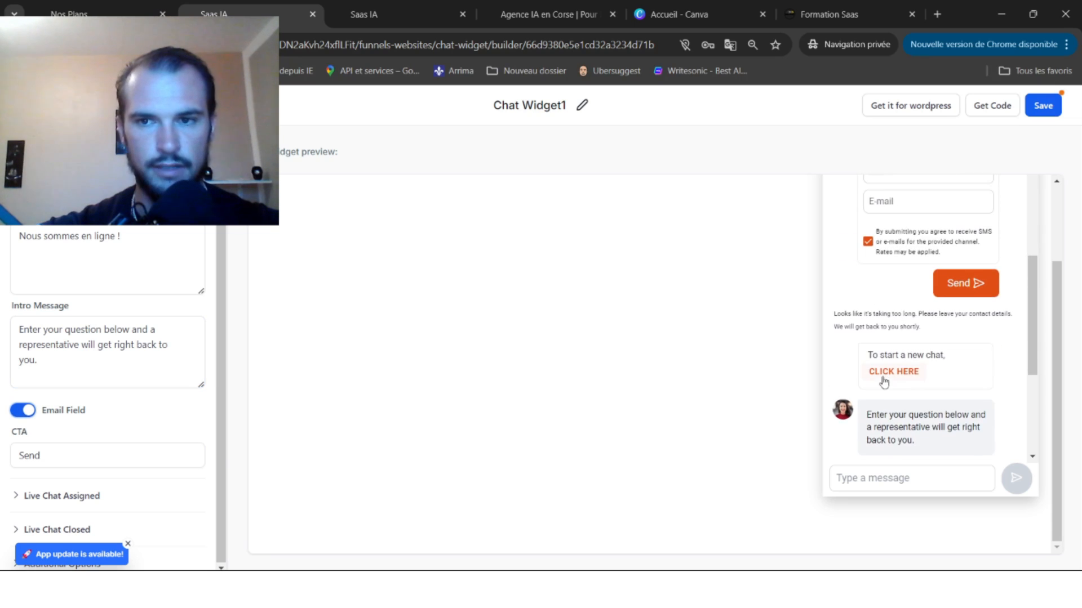
scroll(907, 324, "up", 1)
scroll(908, 323, "up", 2)
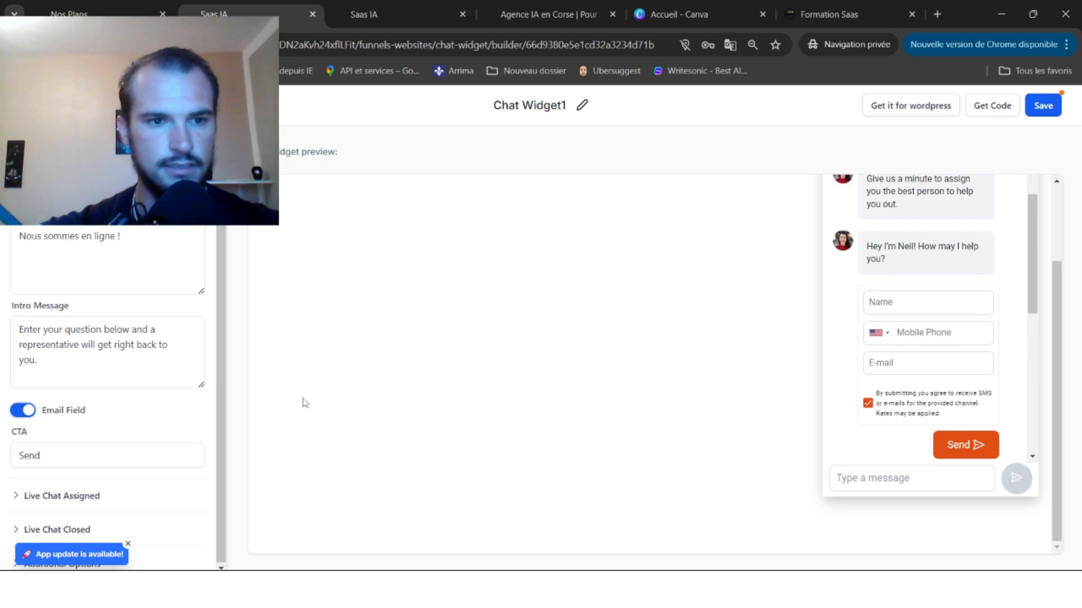
left_click(62, 372)
left_click(24, 415)
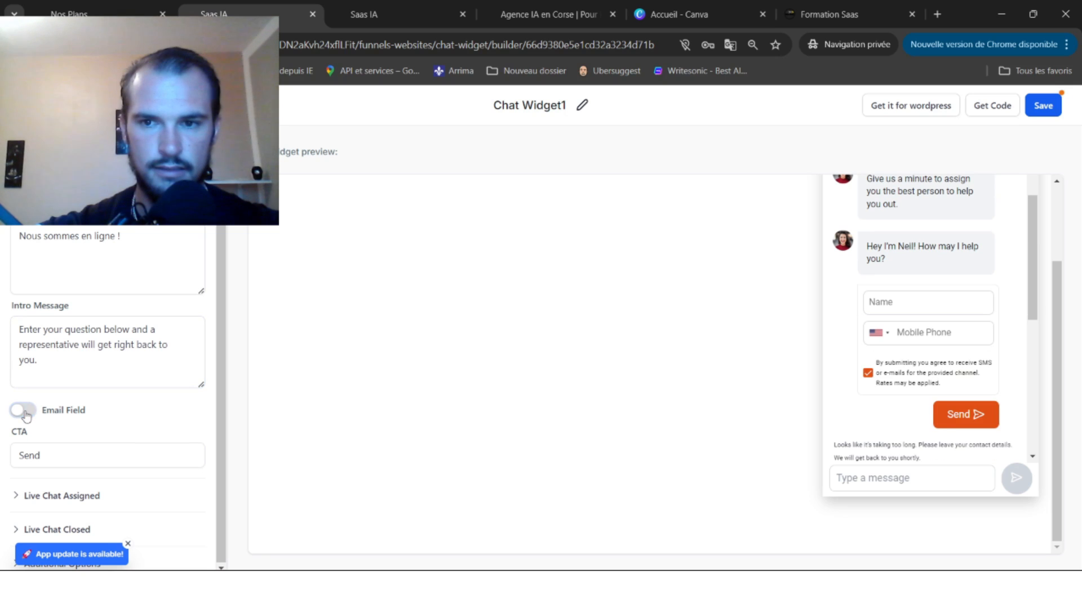
left_click(26, 416)
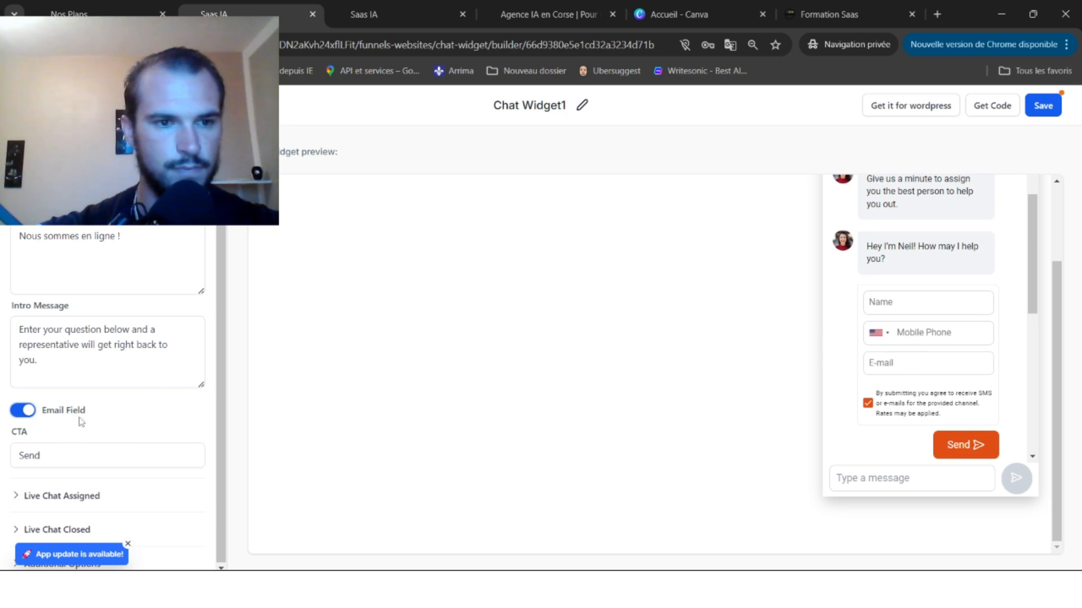
left_click(52, 458)
double_click(51, 458)
type("Envoyer")
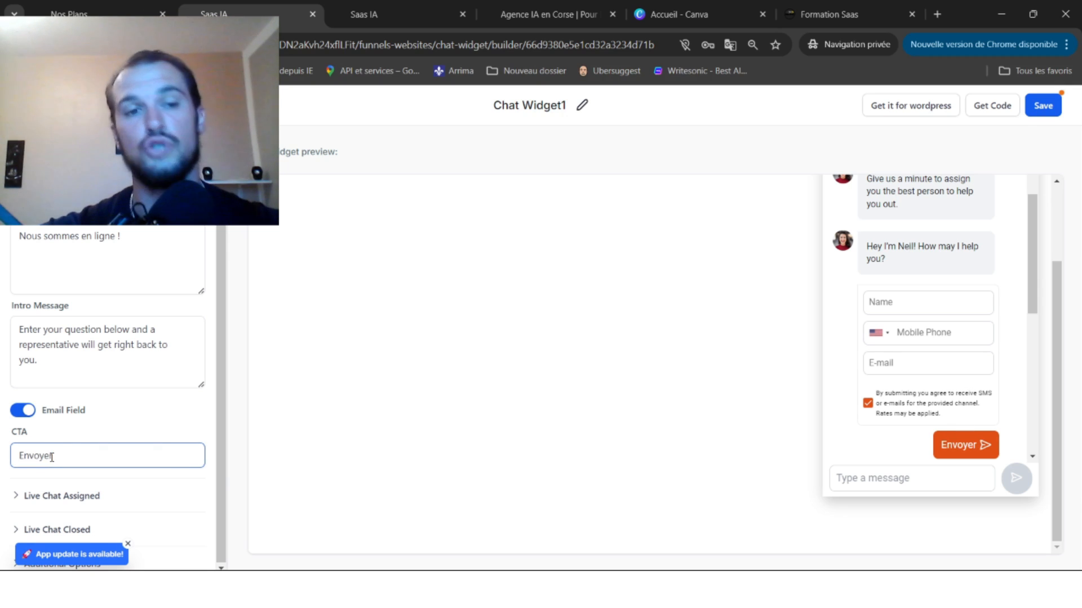
Review the live chat assigned message and select the 'Your chat has ended' acknowledgement text.
left_click(63, 495)
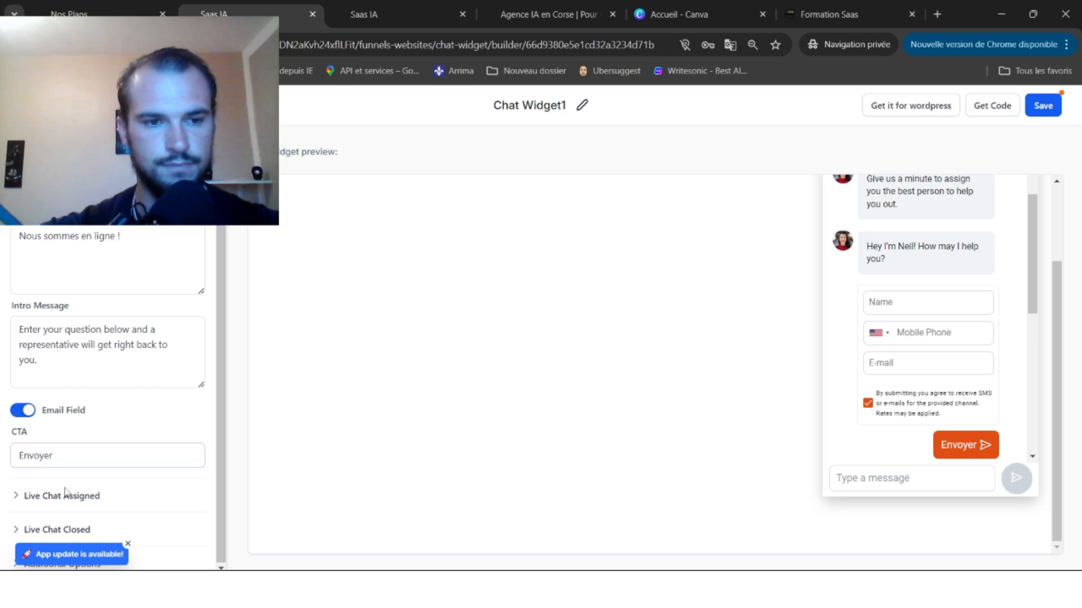
scroll(127, 427, "down", 5)
left_click(88, 307)
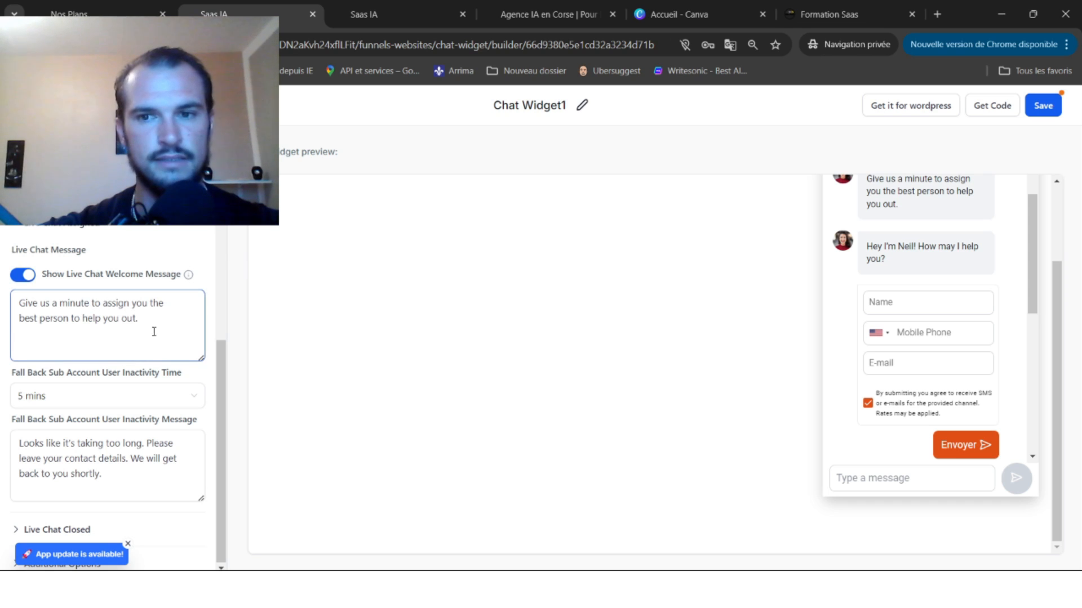
scroll(146, 329, "up", 5)
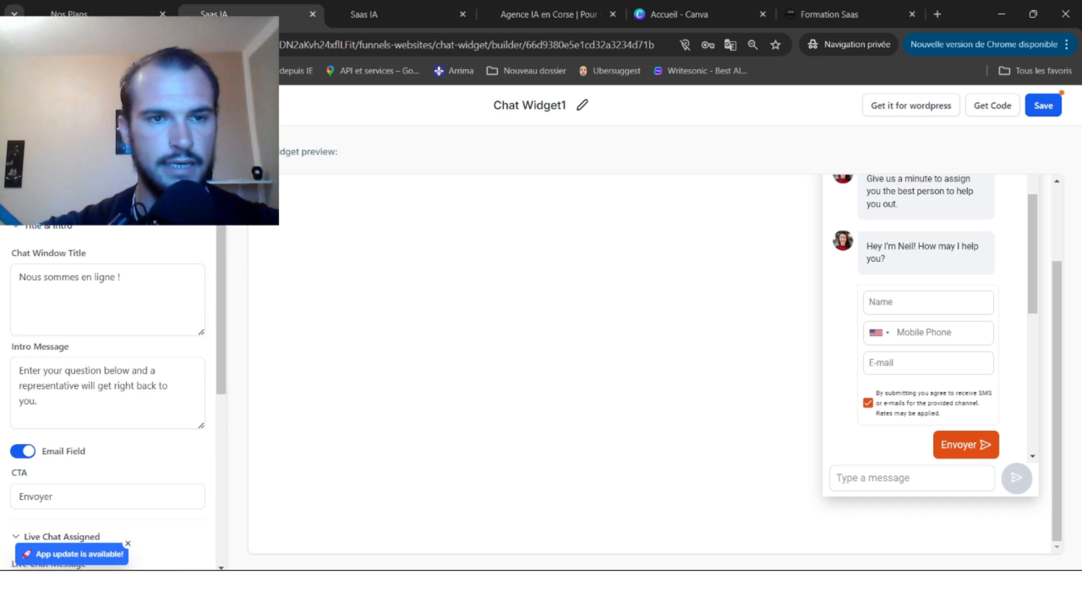
scroll(113, 394, "down", 10)
left_click(58, 224)
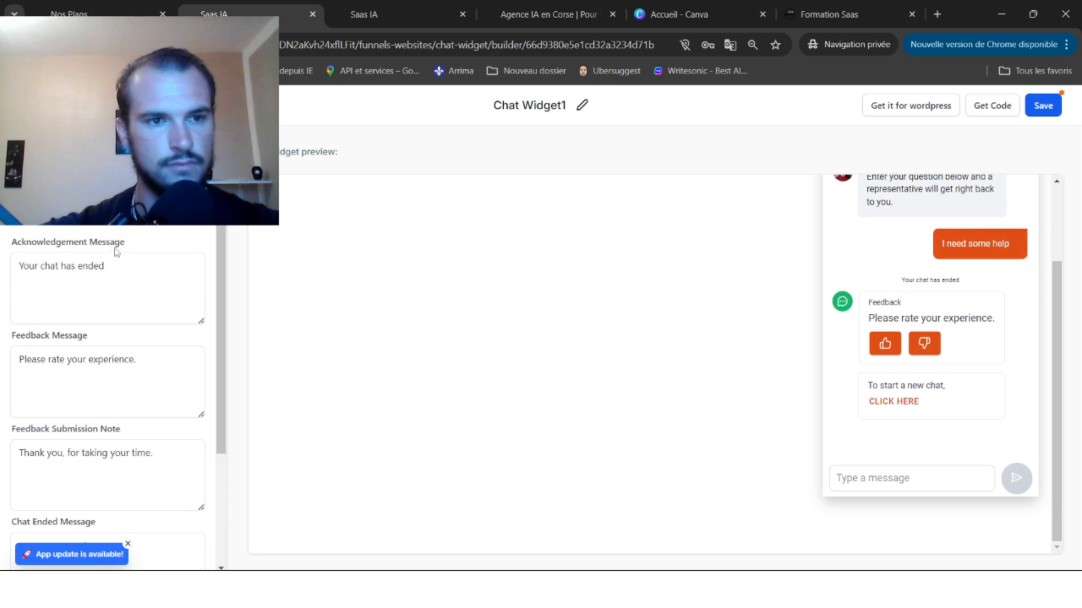
left_click_drag(106, 265, 3, 272)
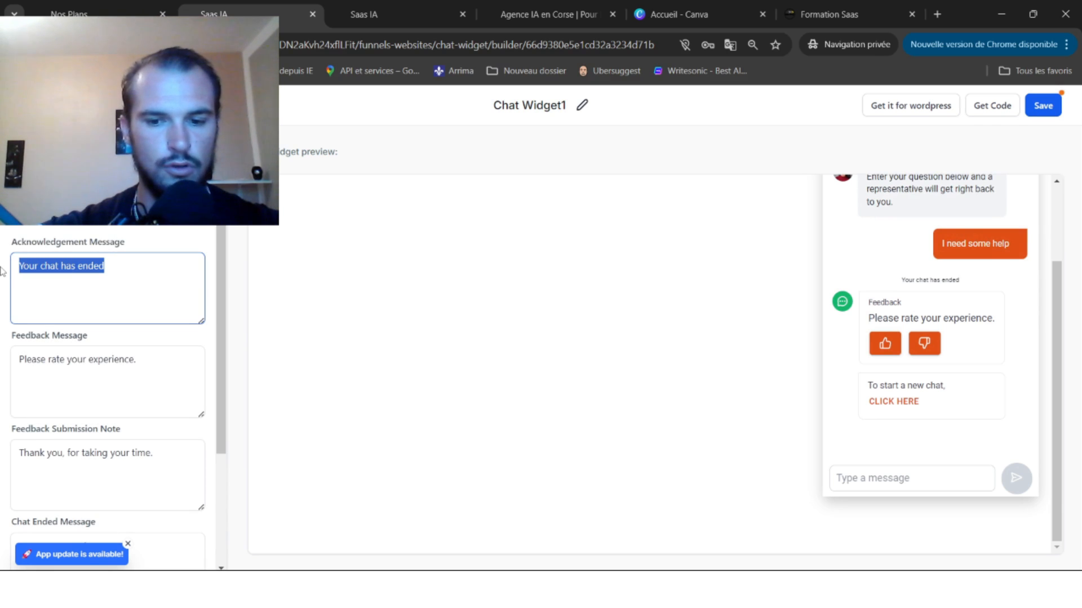
Set acknowledgement 'Le chat à pris fin', feedback prompt 'Notez votre expérience', and the second acknowledgement icon.
type("Le chat à pris fin")
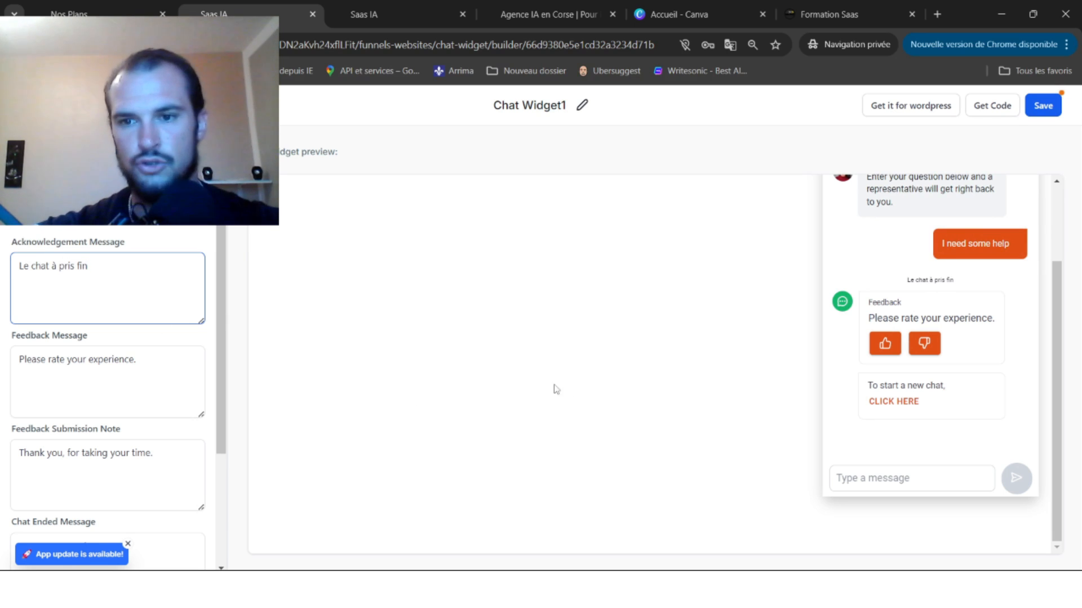
left_click(149, 394)
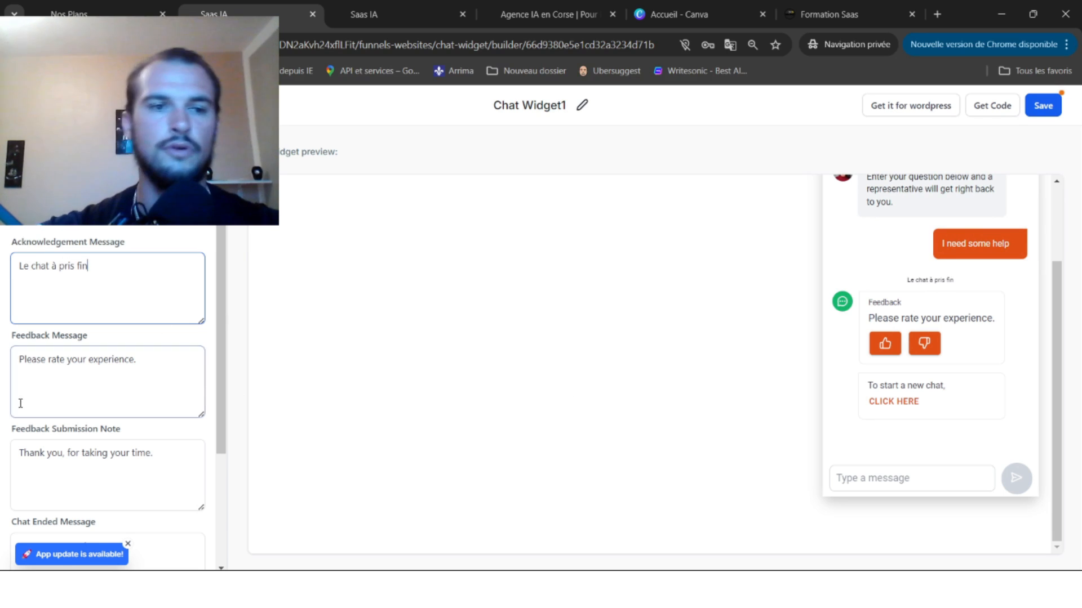
triple_click(98, 368)
type("Not")
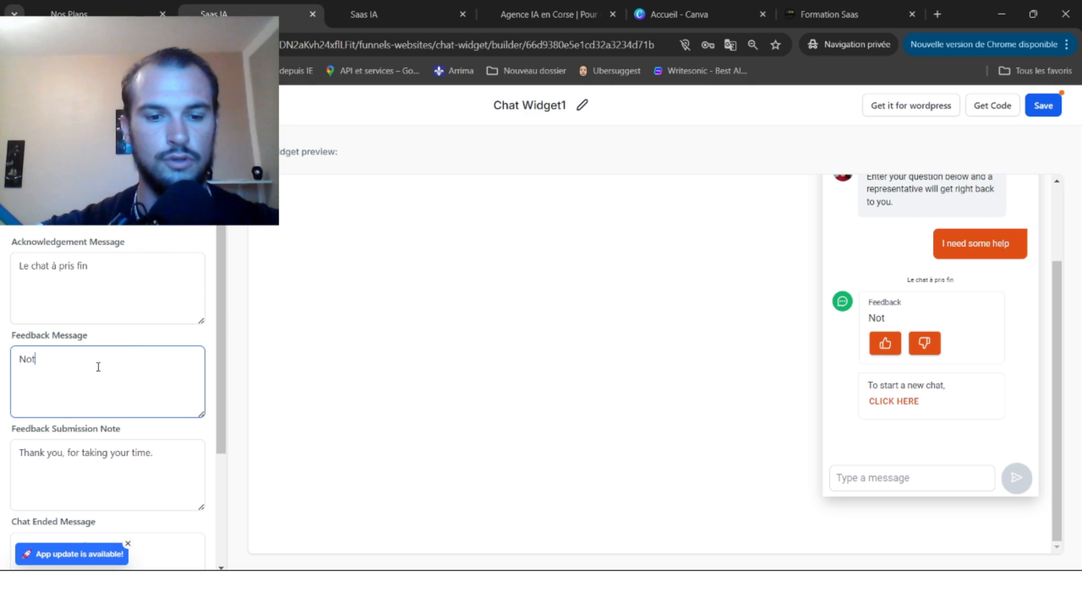
type("ez votre")
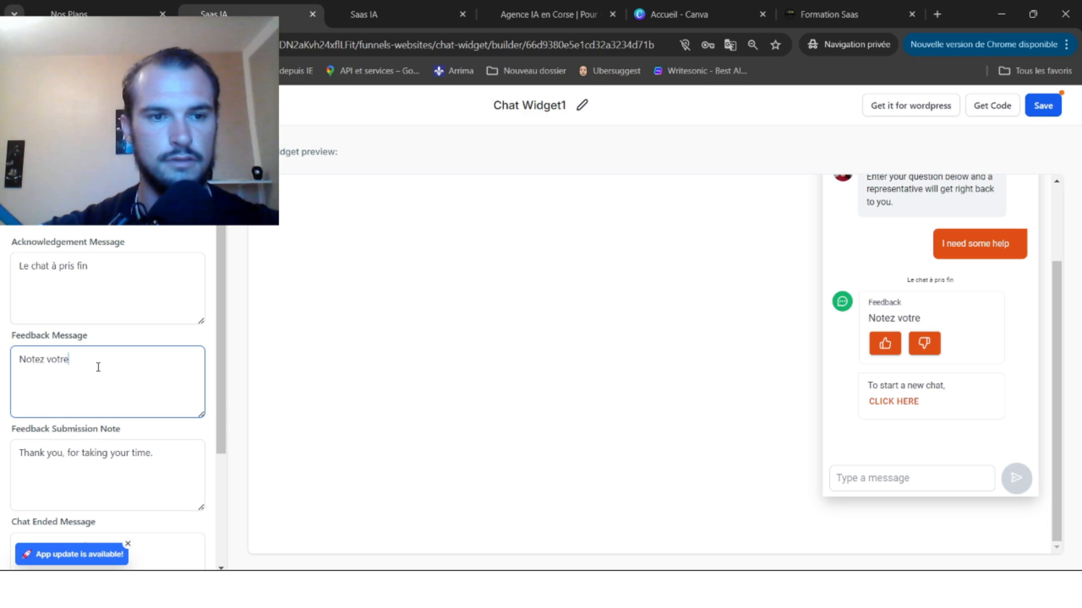
type(" expérience")
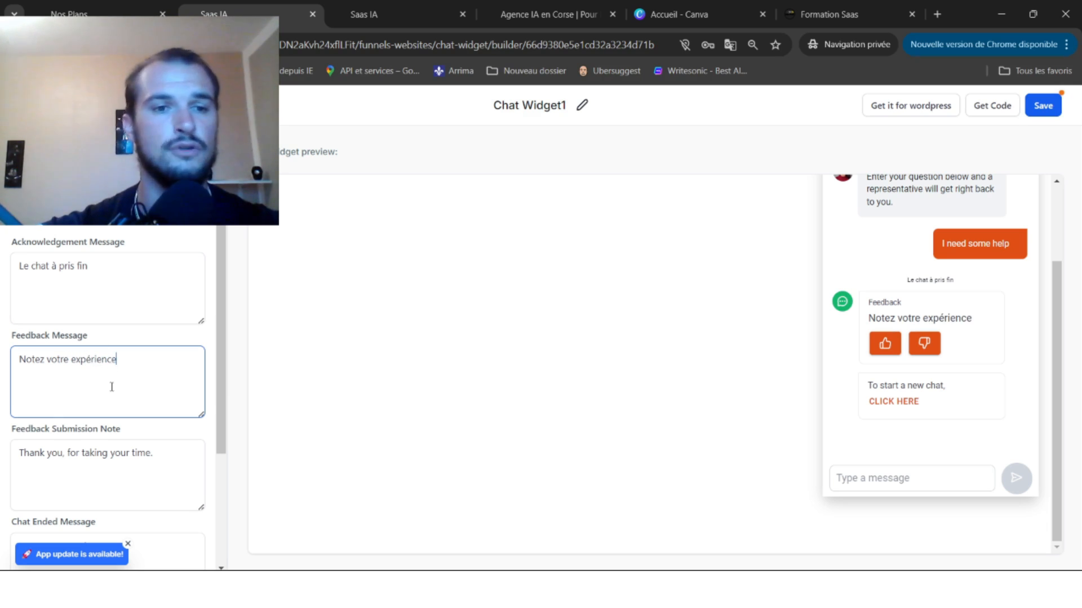
scroll(113, 389, "down", 3)
left_click(127, 400)
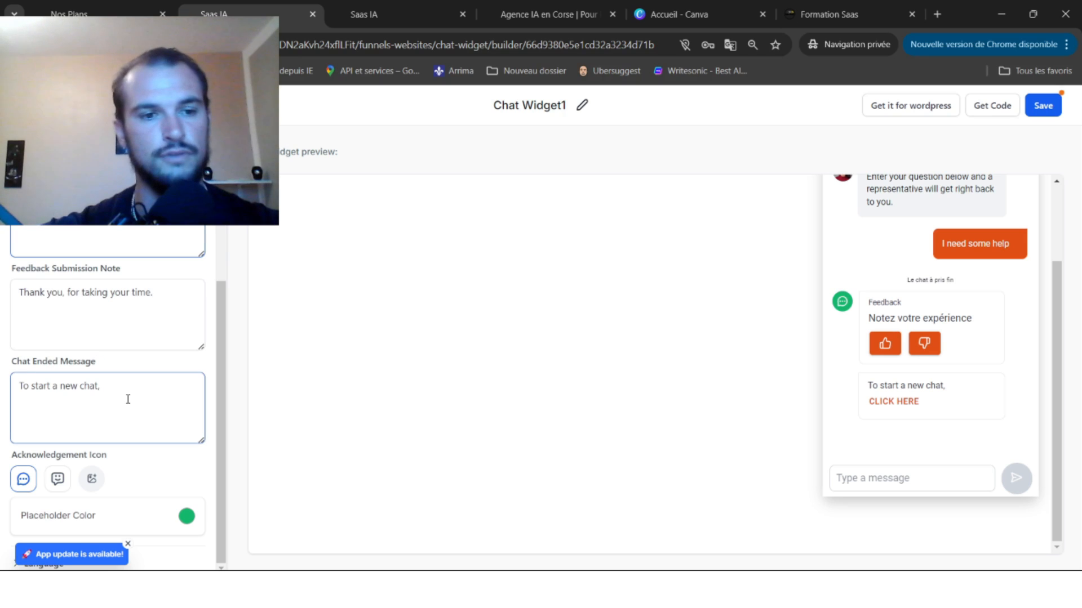
left_click(58, 479)
scroll(907, 373, "up", 2)
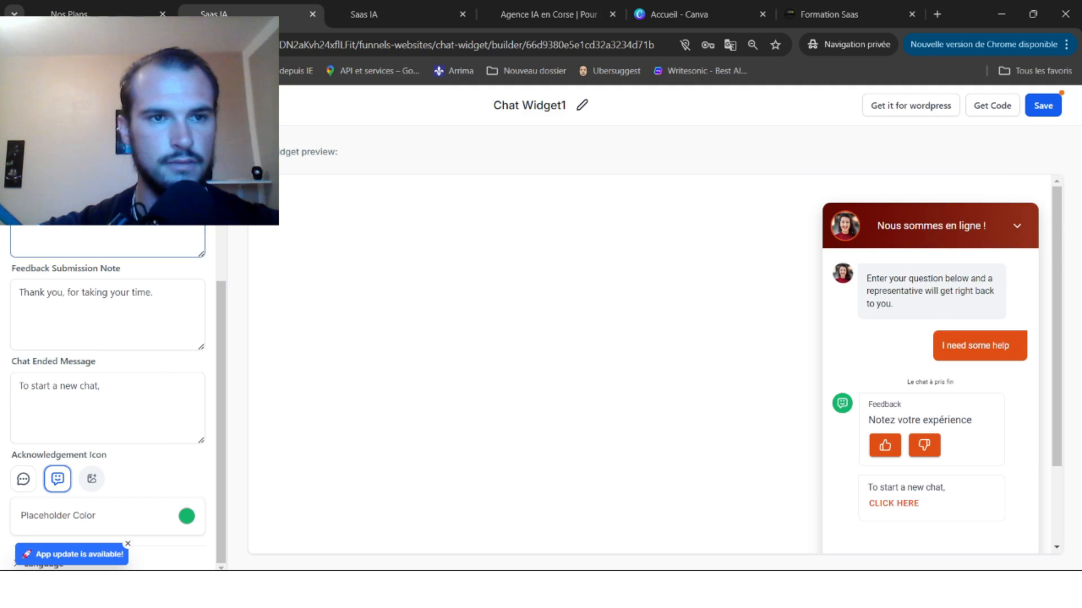
left_click(180, 148)
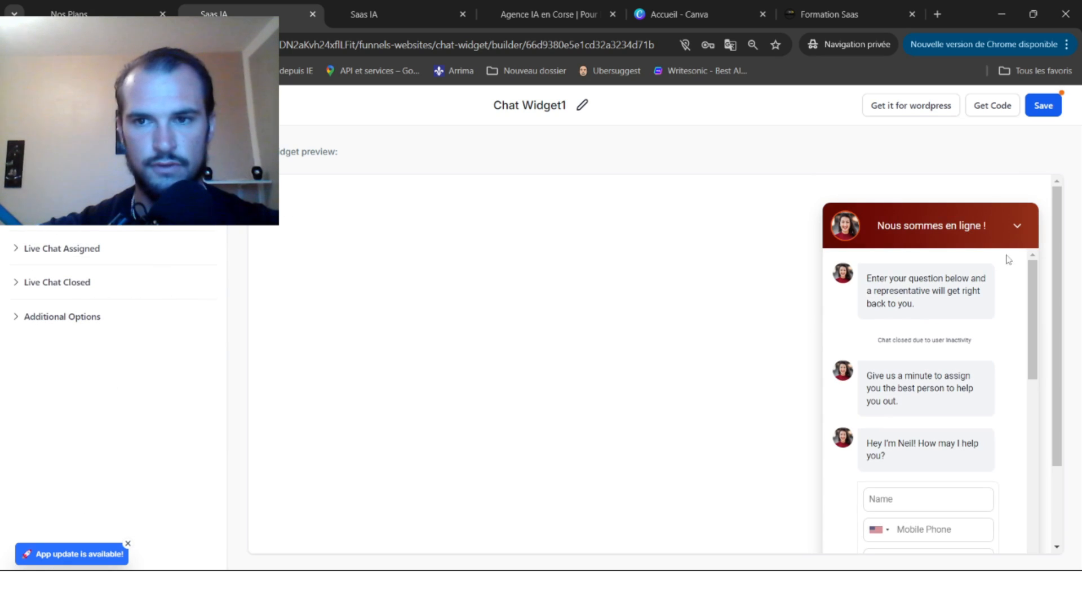
Review the Chat Window and Live Chat Assigned messages, then collapse the Chat Window section.
left_click(49, 226)
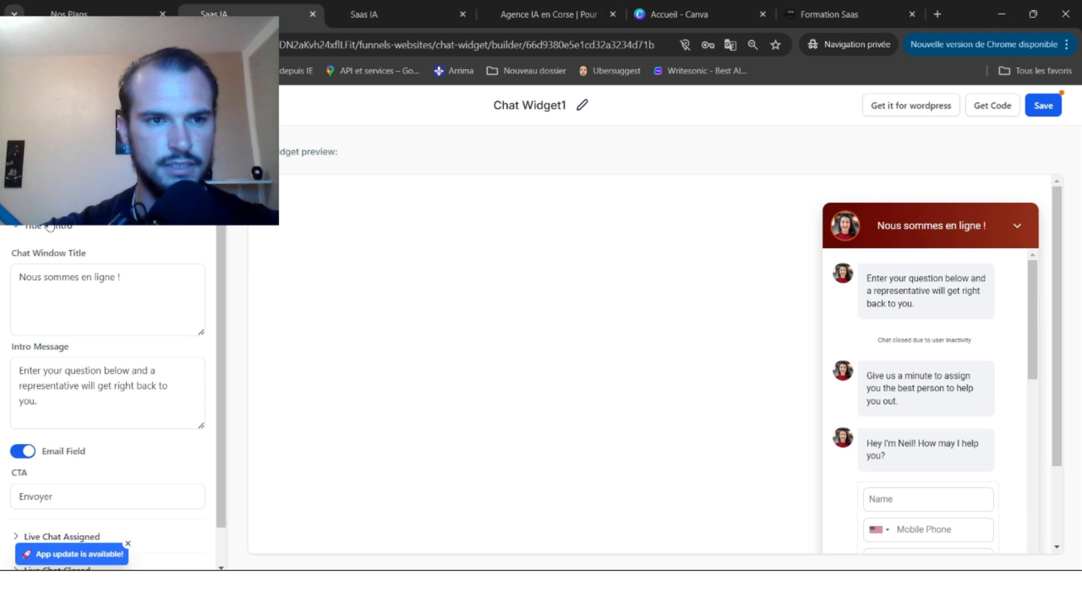
scroll(87, 388, "down", 1)
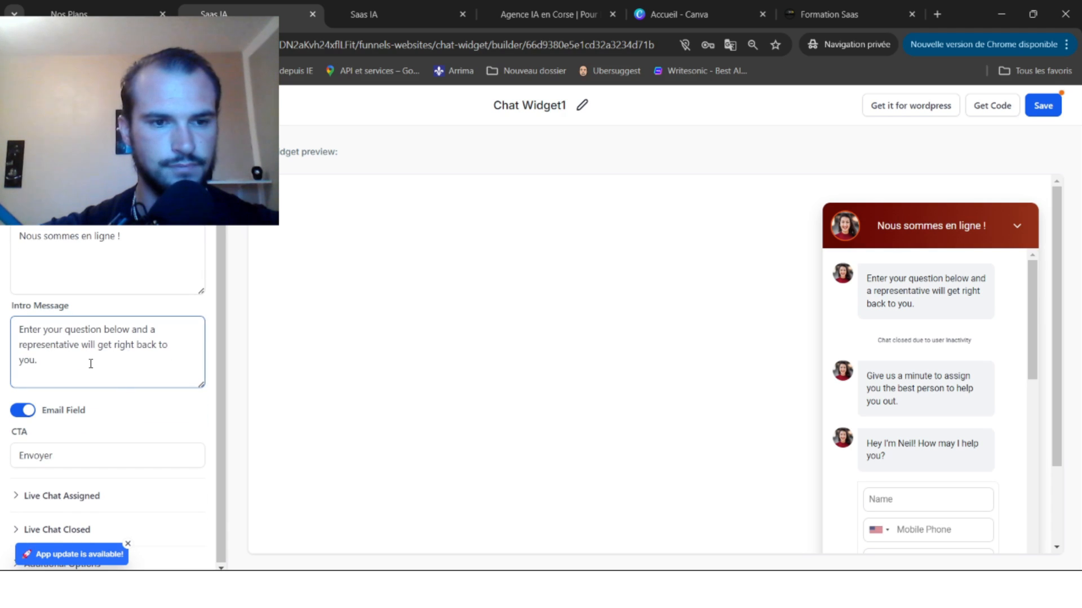
left_click(72, 496)
scroll(123, 394, "down", 5)
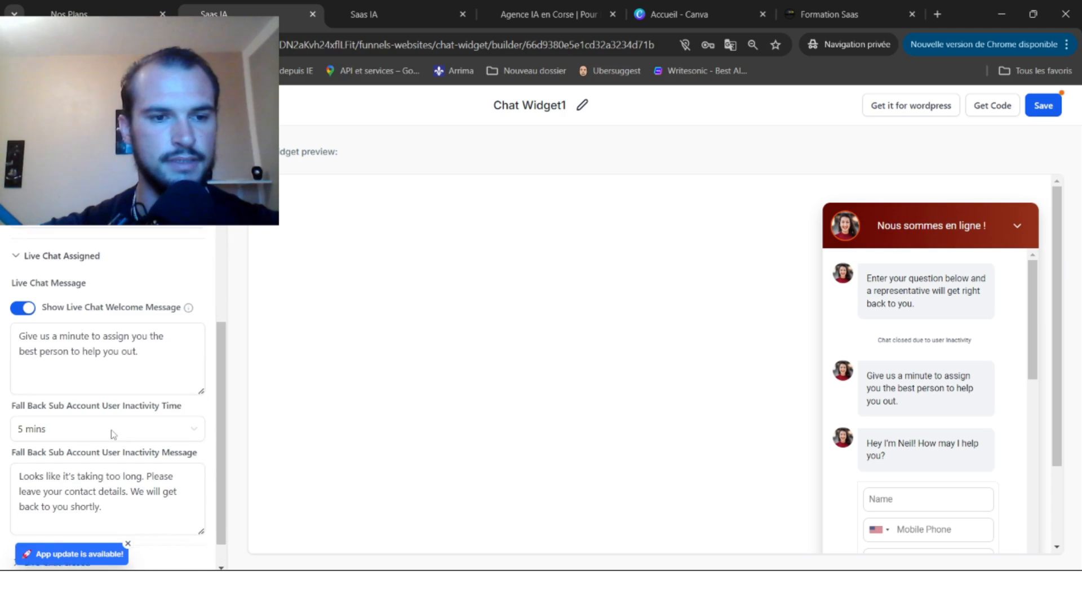
scroll(141, 361, "up", 6)
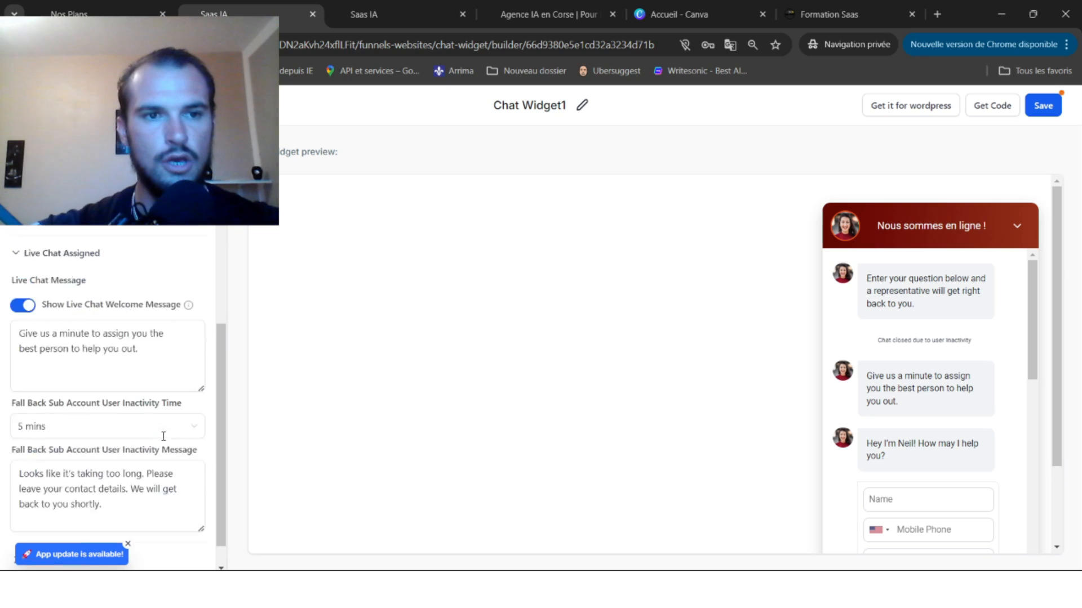
left_click(73, 197)
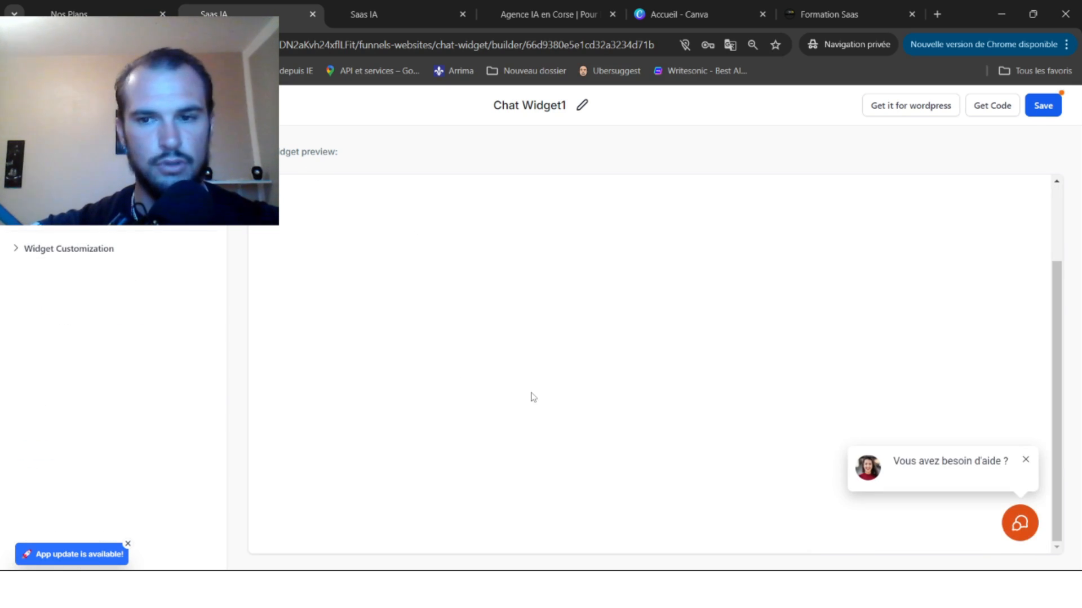
Save Chat Widget1, try the orange launcher's chat window in the preview, then go back to the widget list.
left_click(1041, 107)
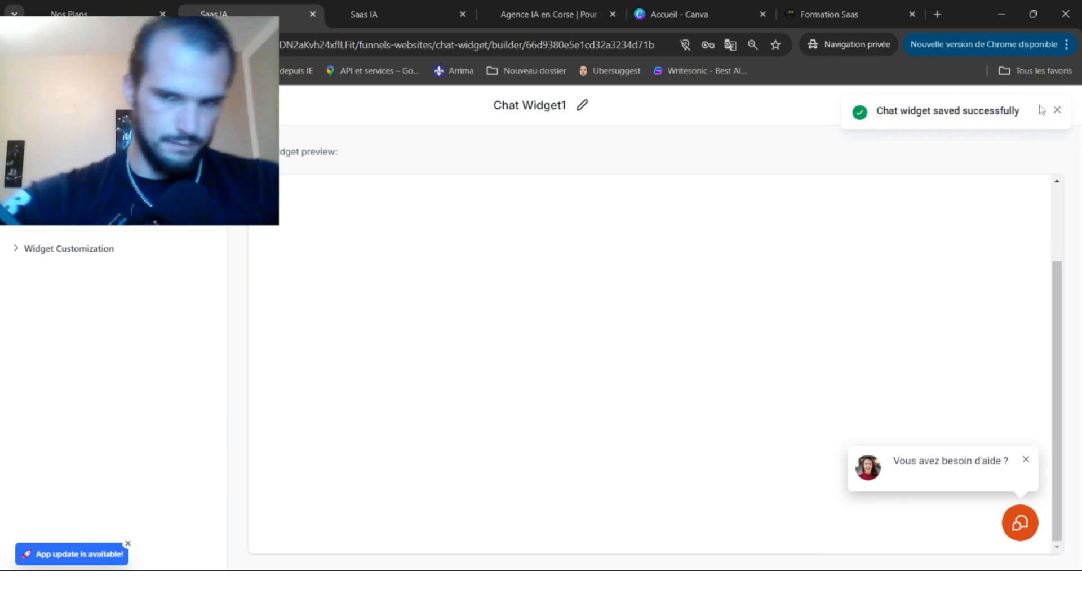
left_click(1057, 110)
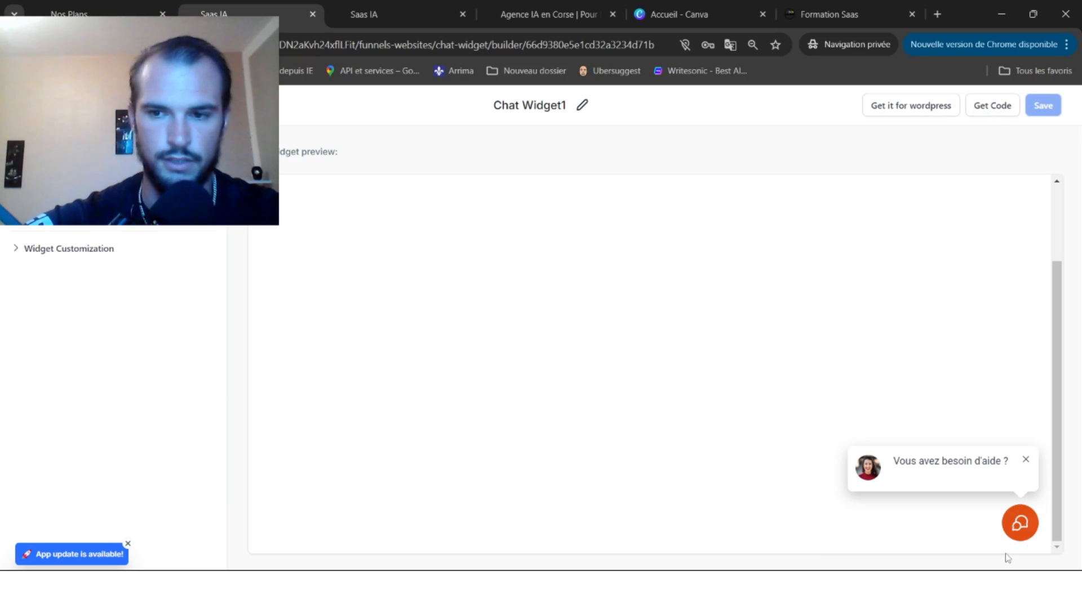
left_click(1019, 522)
scroll(860, 292, "up", 2)
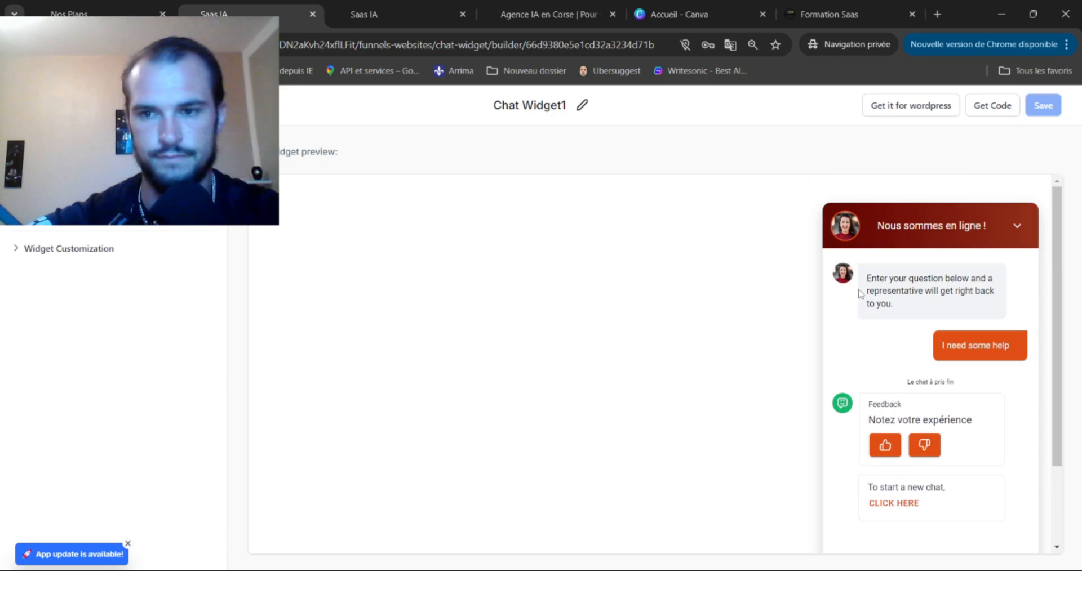
scroll(937, 439, "down", 2)
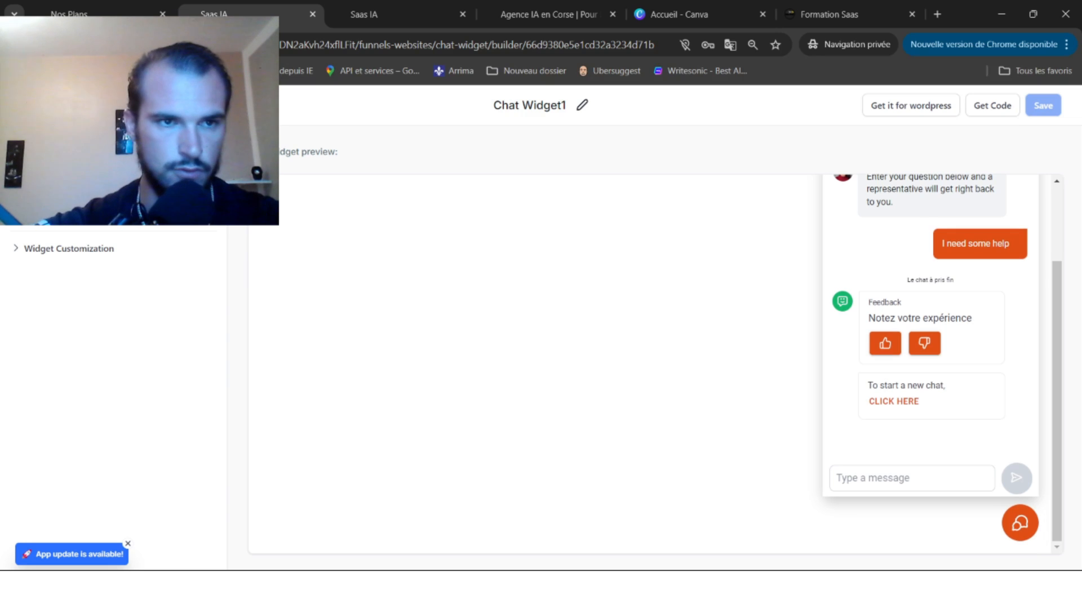
key("alt+Left")
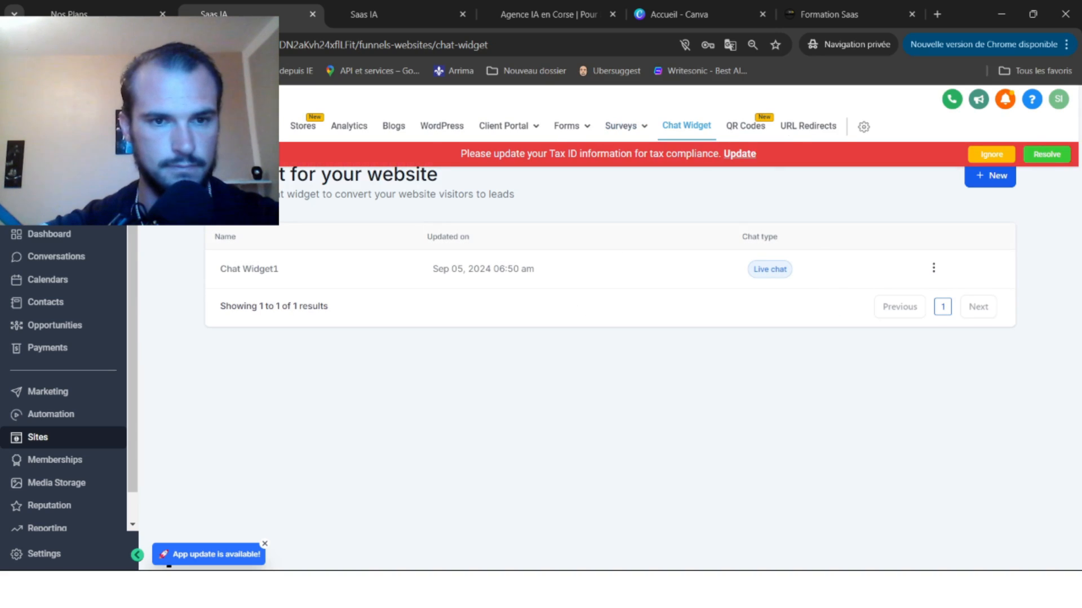
Go to Settings, ignore the Tax ID banner, and choose Conversation AI.
left_click(55, 555)
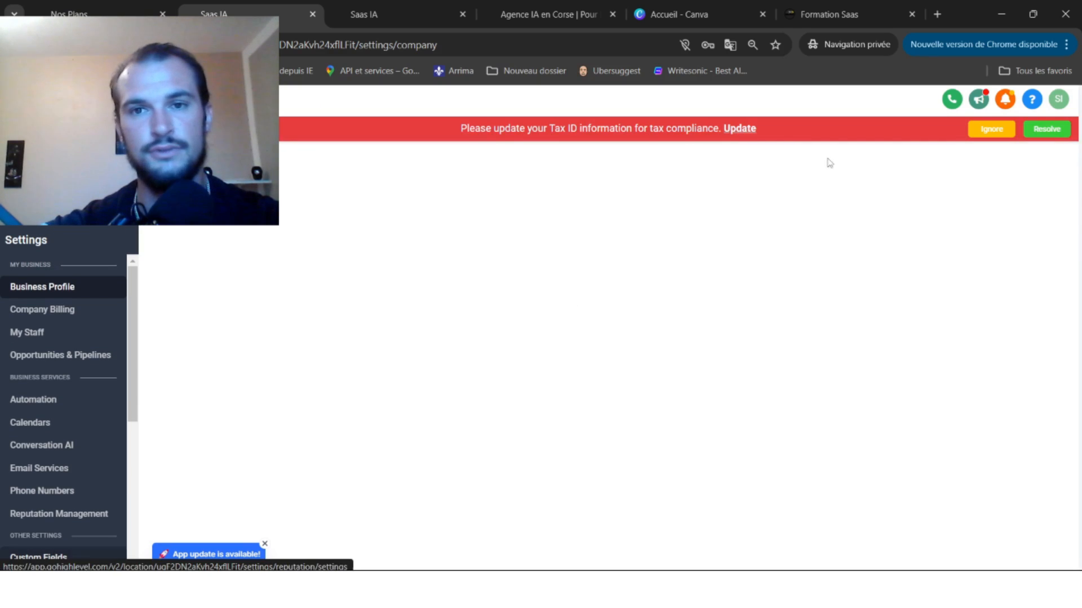
left_click(985, 130)
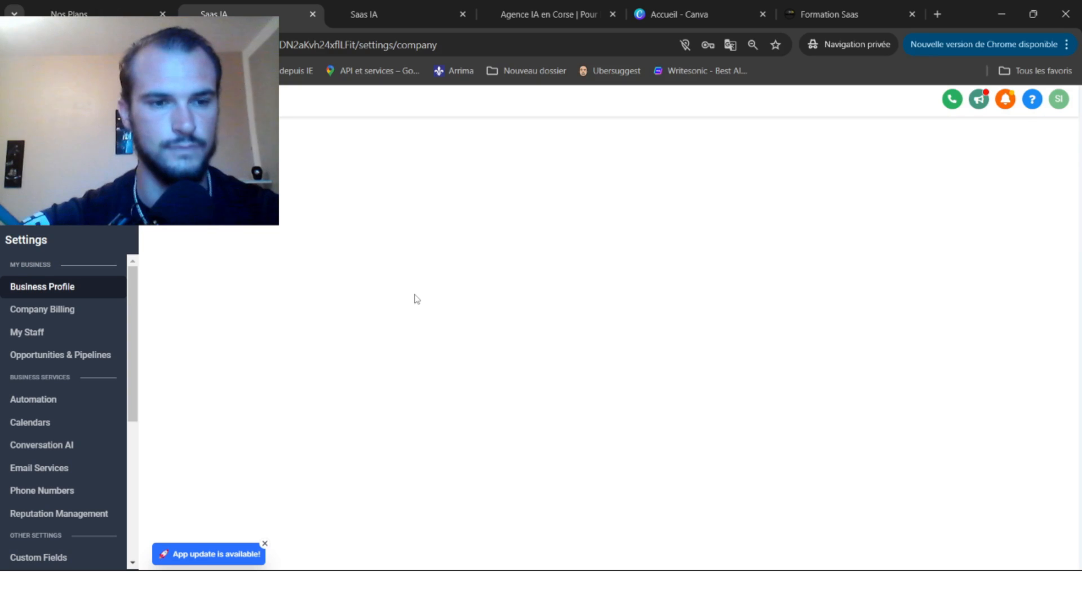
scroll(93, 450, "down", 1)
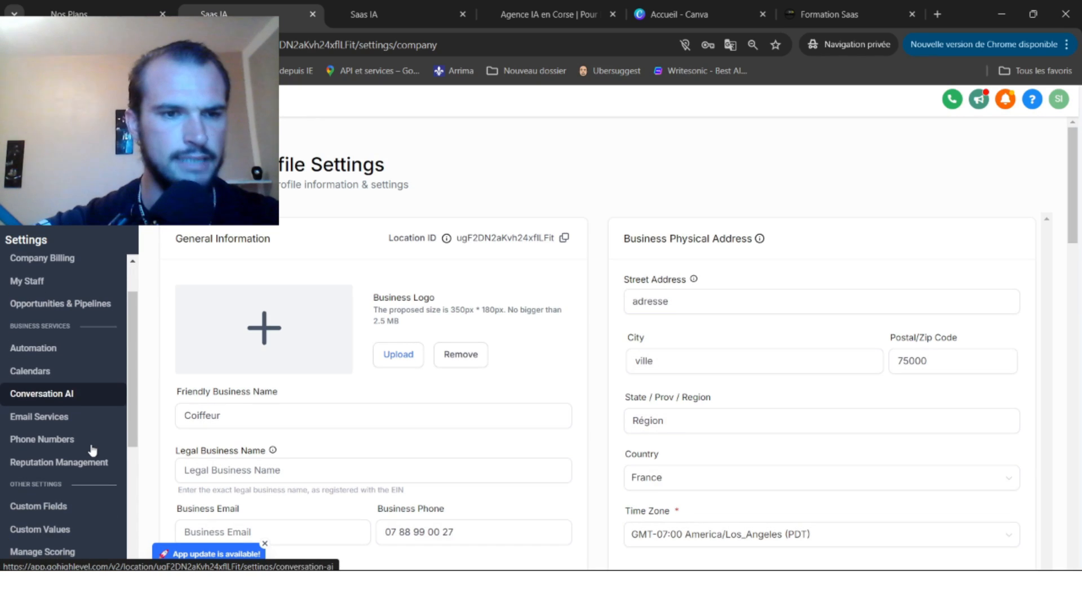
left_click(48, 399)
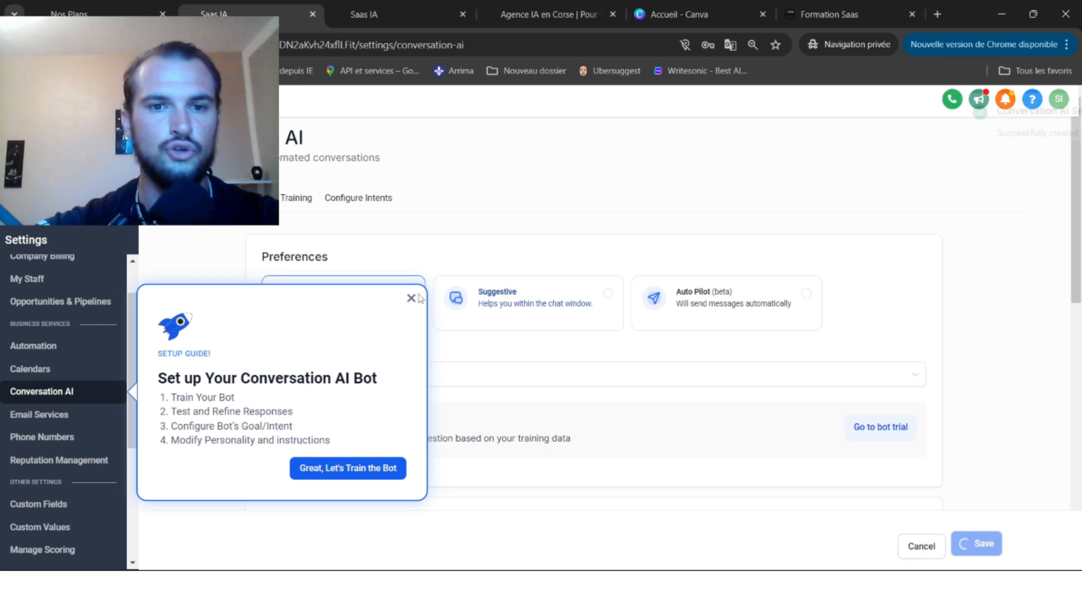
Use Auto Pilot on Chat Widget (SMS chat) and Live Chat instead of SMS, save, and open bot trial.
left_click(411, 298)
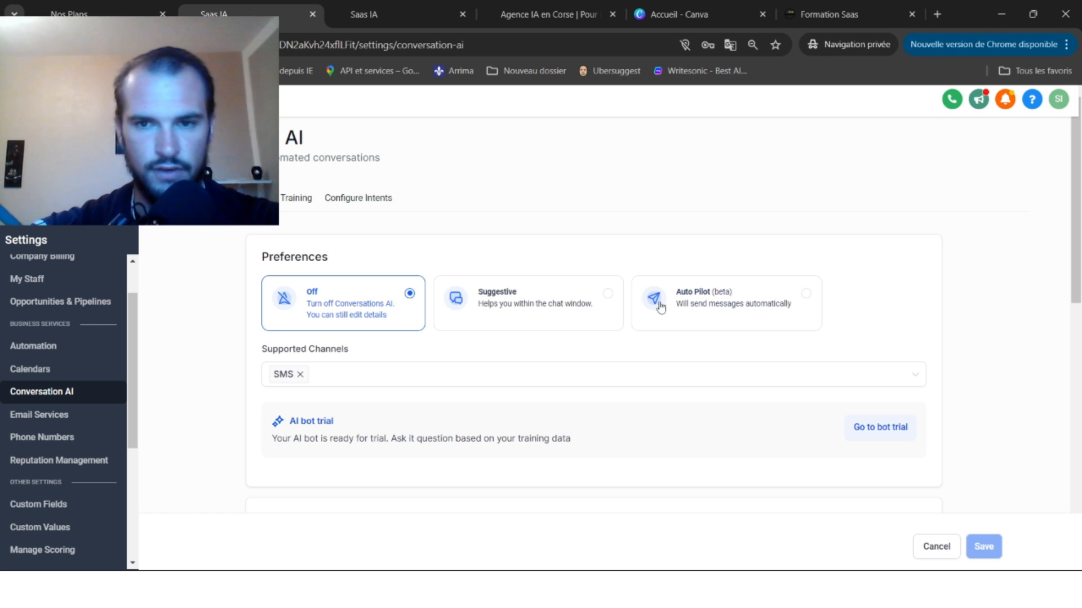
left_click(742, 310)
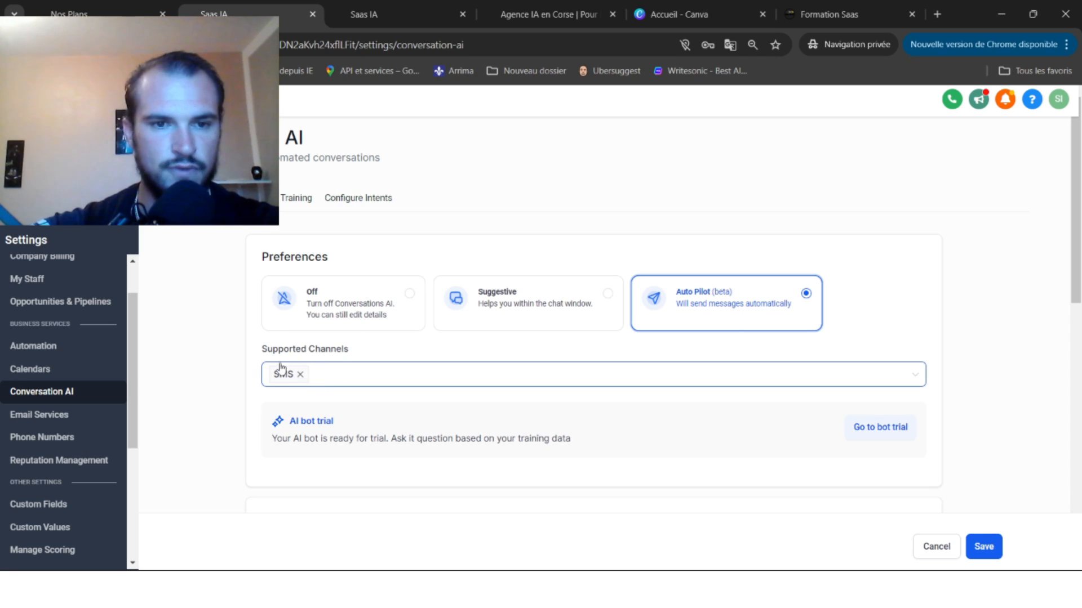
left_click(300, 374)
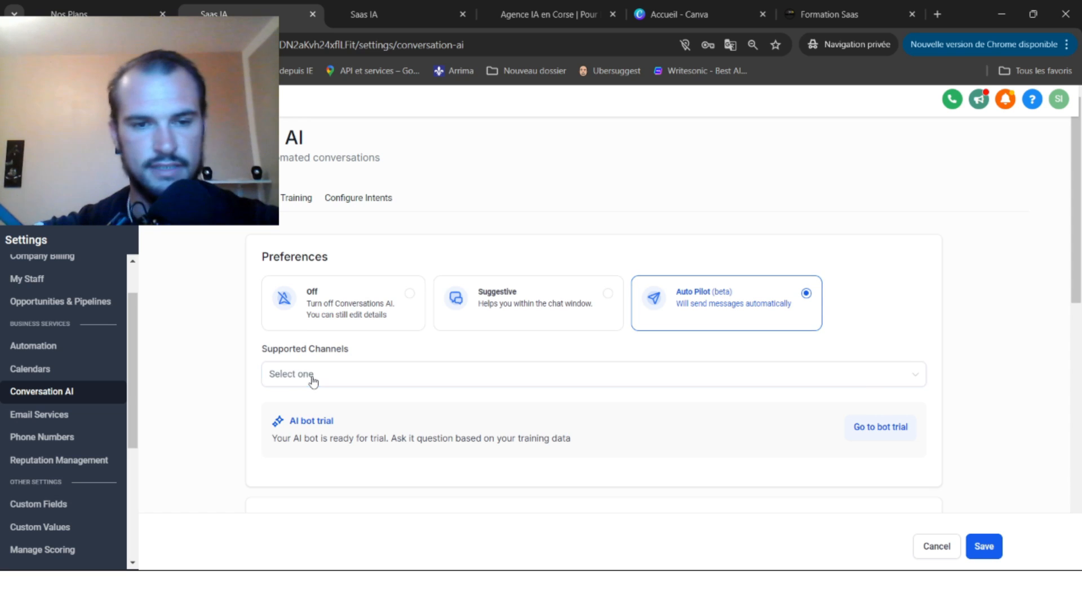
left_click(312, 381)
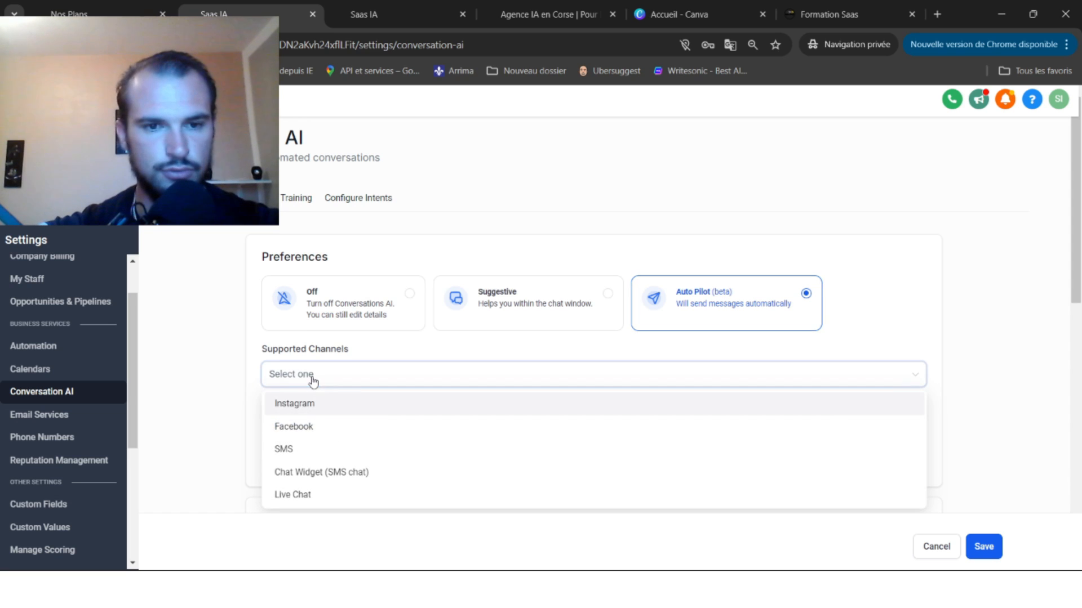
left_click(298, 472)
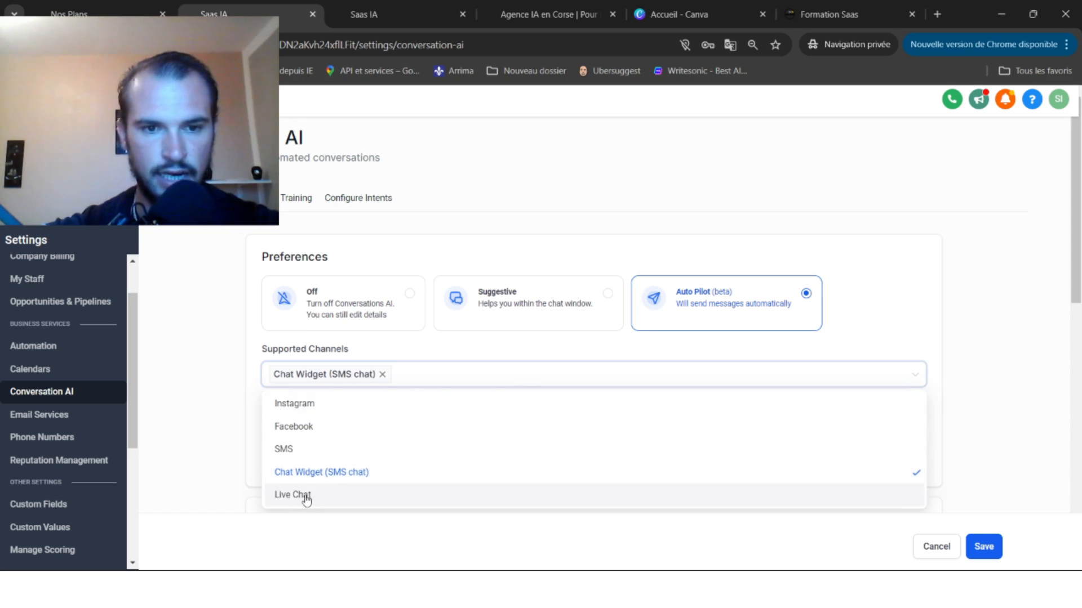
left_click(306, 499)
left_click(950, 333)
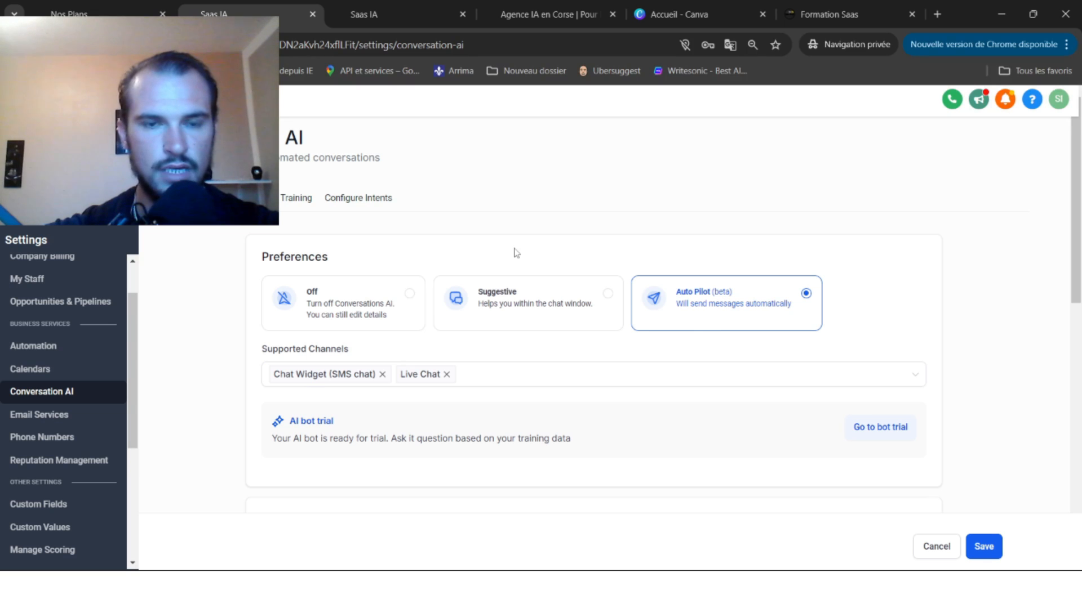
left_click(983, 545)
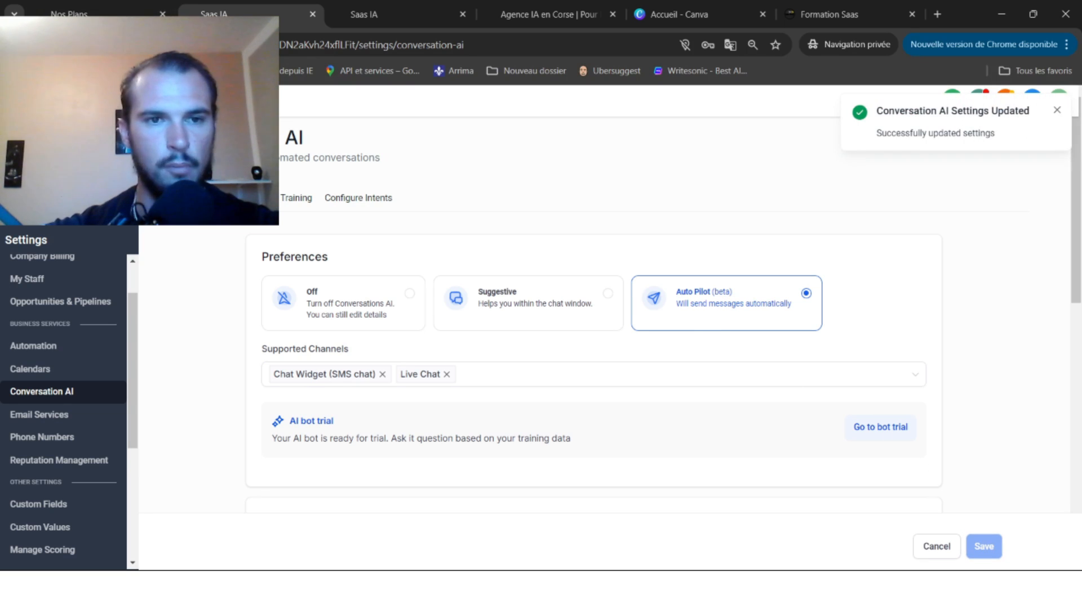
left_click(236, 198)
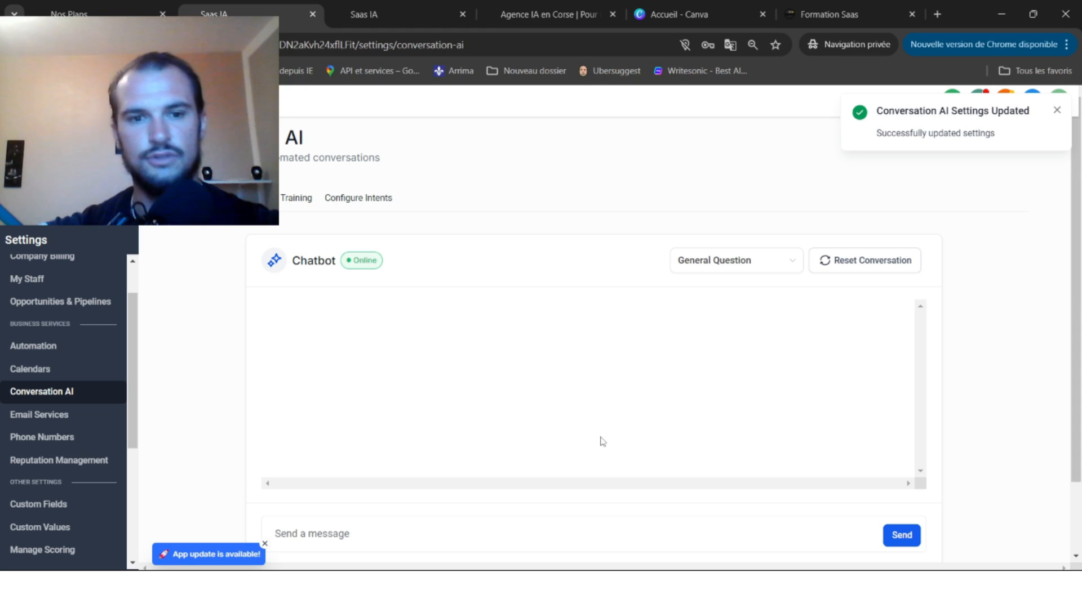
Send the test bot the message 'Bonjour j'ai besoin d'aide'.
left_click(430, 544)
type("Bonjour ")
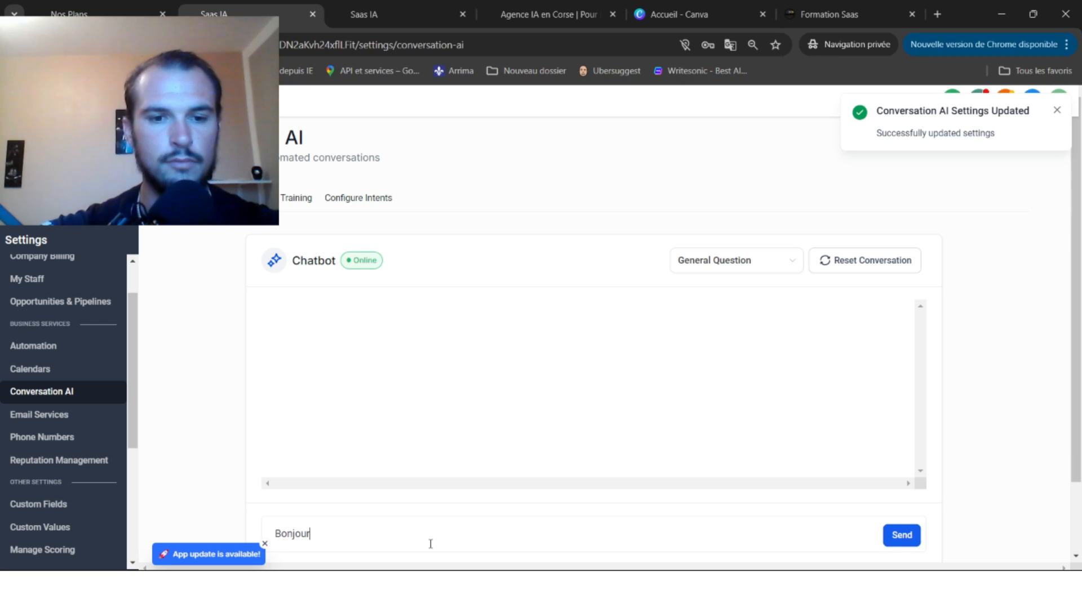
type("j'ai besoi")
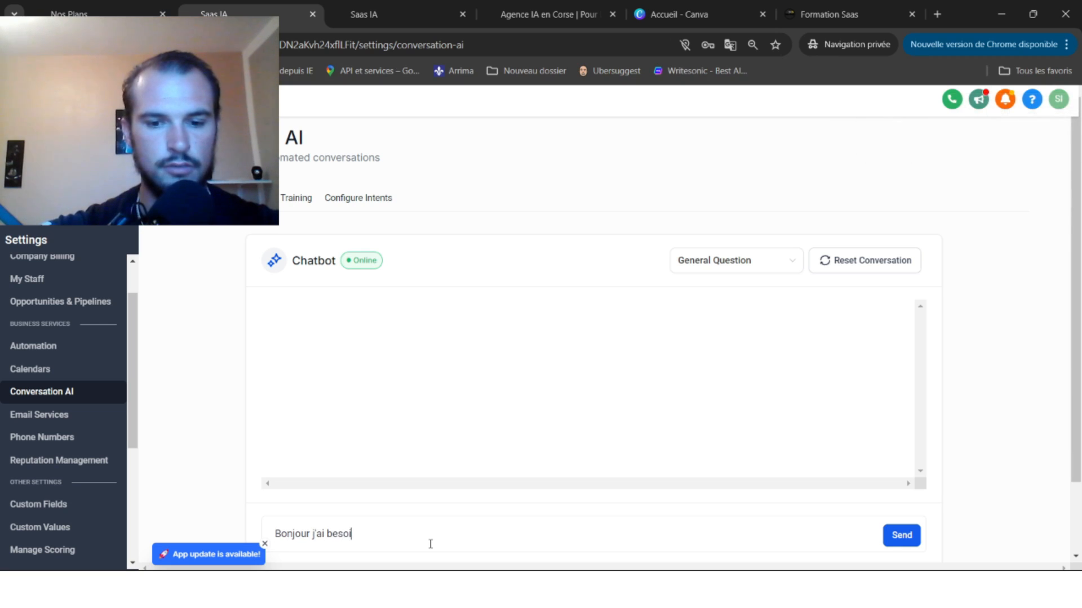
type("n d'aide")
key("BackSpace")
key("BackSpace")
key("BackSpace")
key("BackSpace")
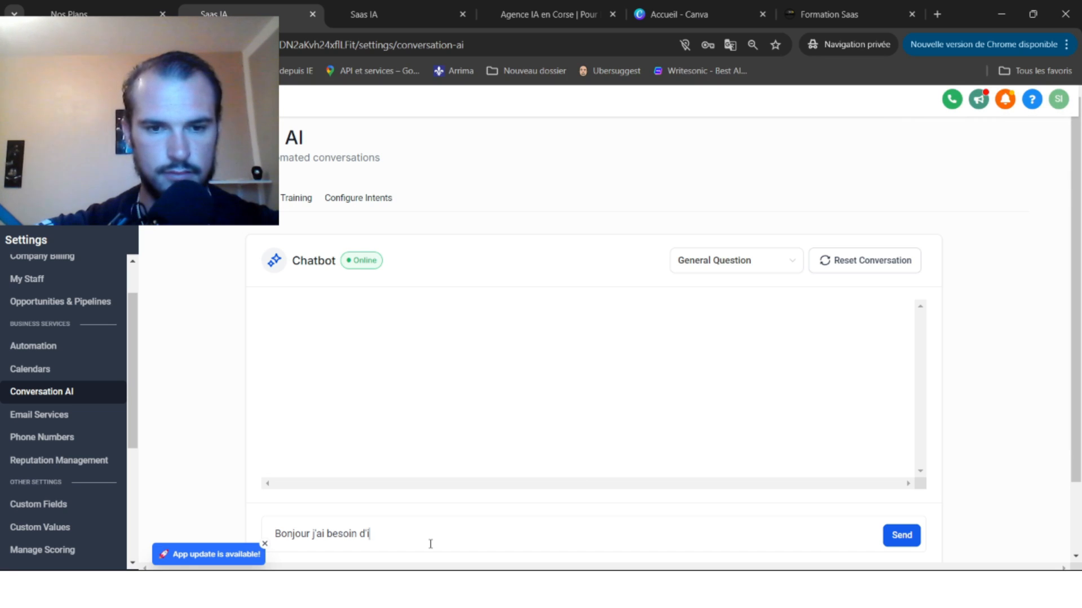
type("aide")
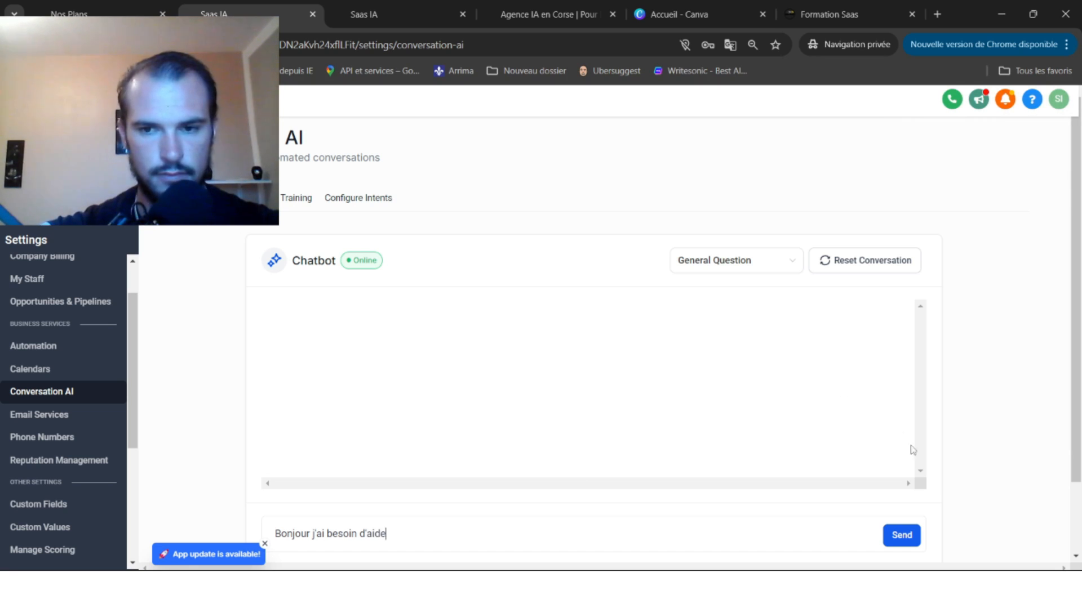
left_click(900, 536)
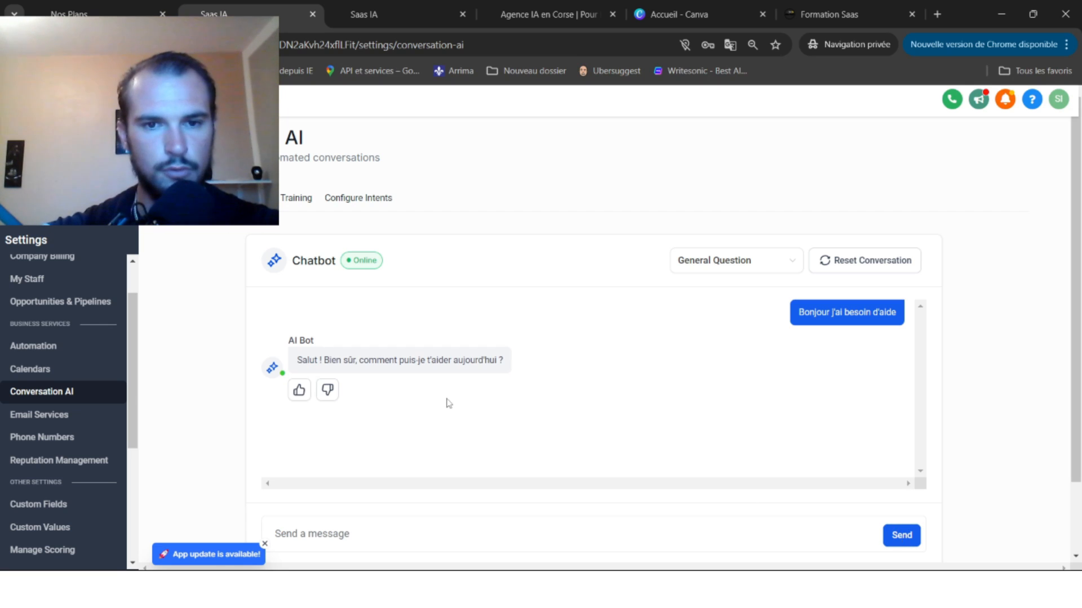
Ask the bot 'peux tu me donner l'heure locale'.
left_click(348, 532)
type("peu")
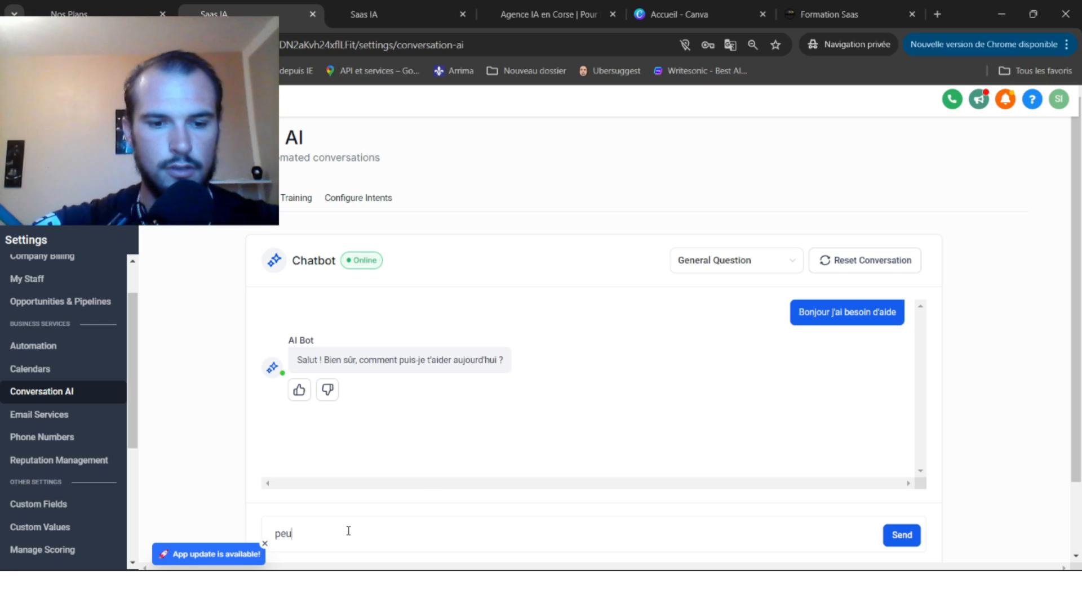
type("x tu me")
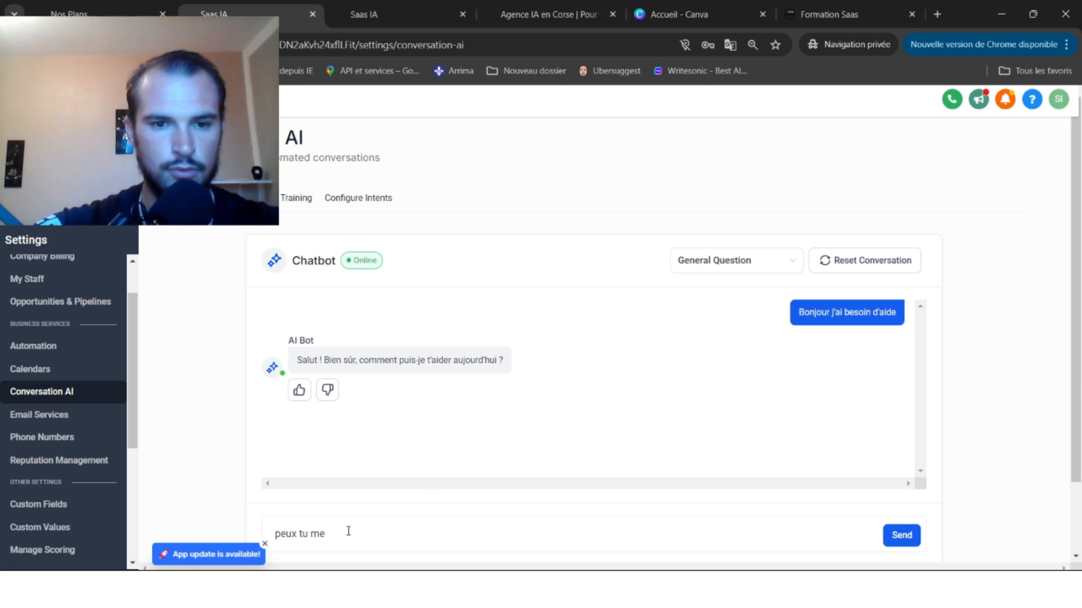
type(" donner l")
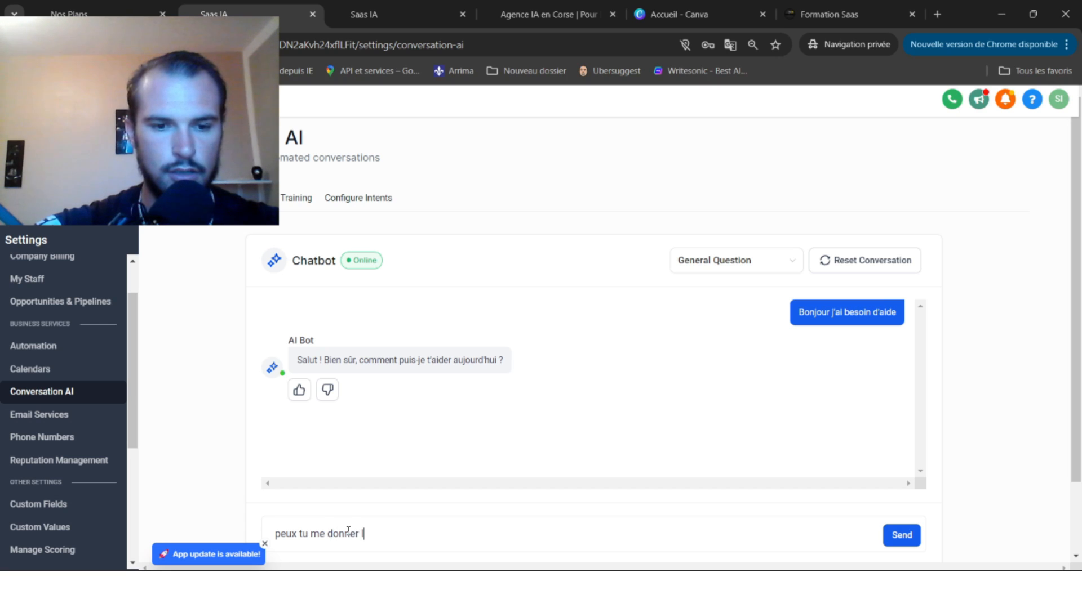
type("'heure ")
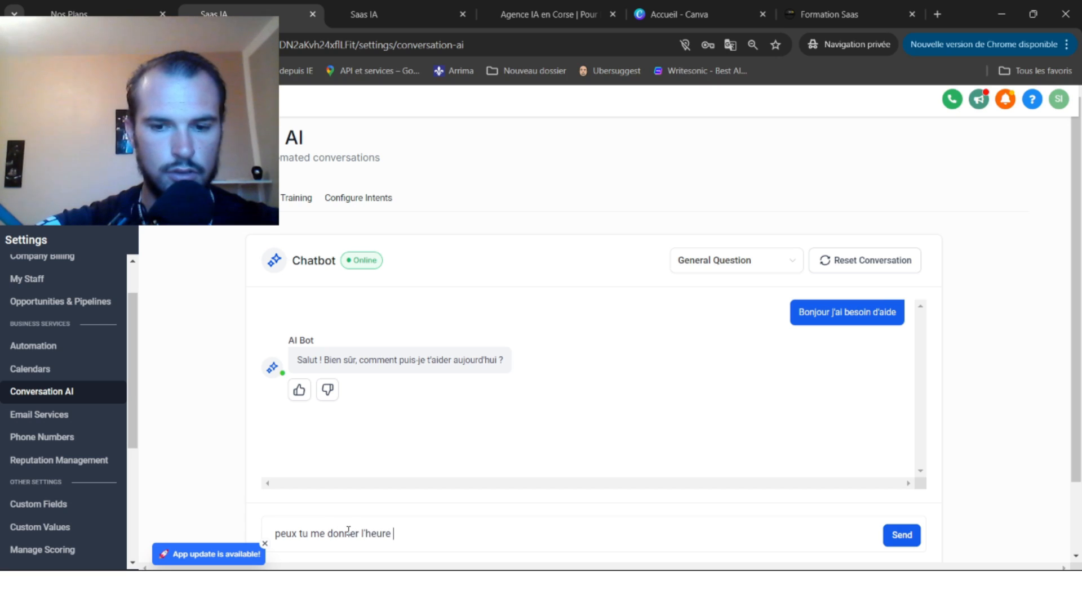
type("locale")
key("Return")
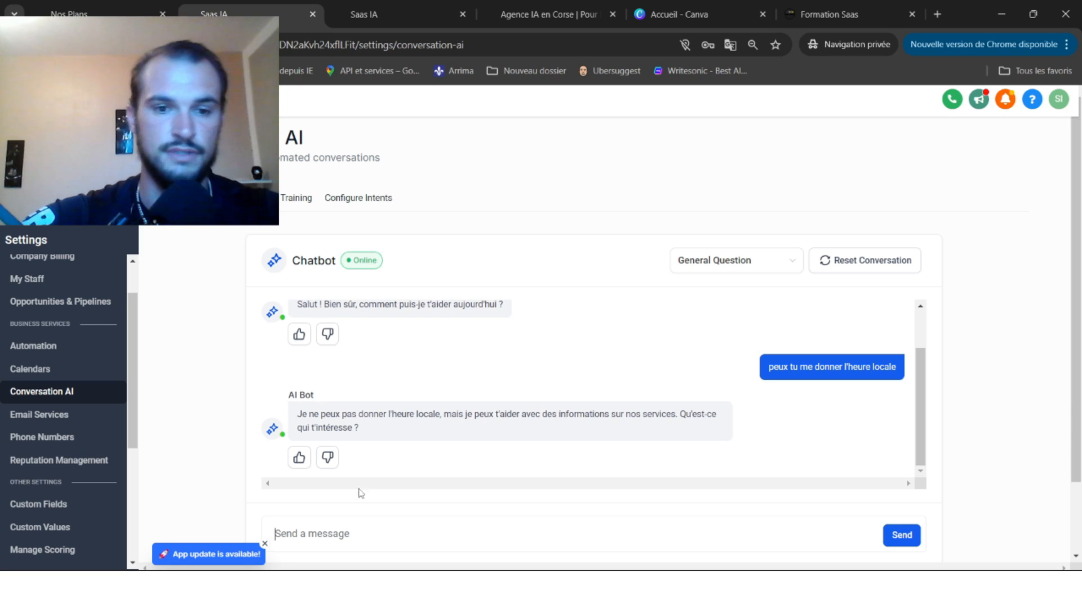
Ask the bot 'j'ai besoin d'un rendez-vous client'.
type("je")
key("BackSpace")
key("BackSpace")
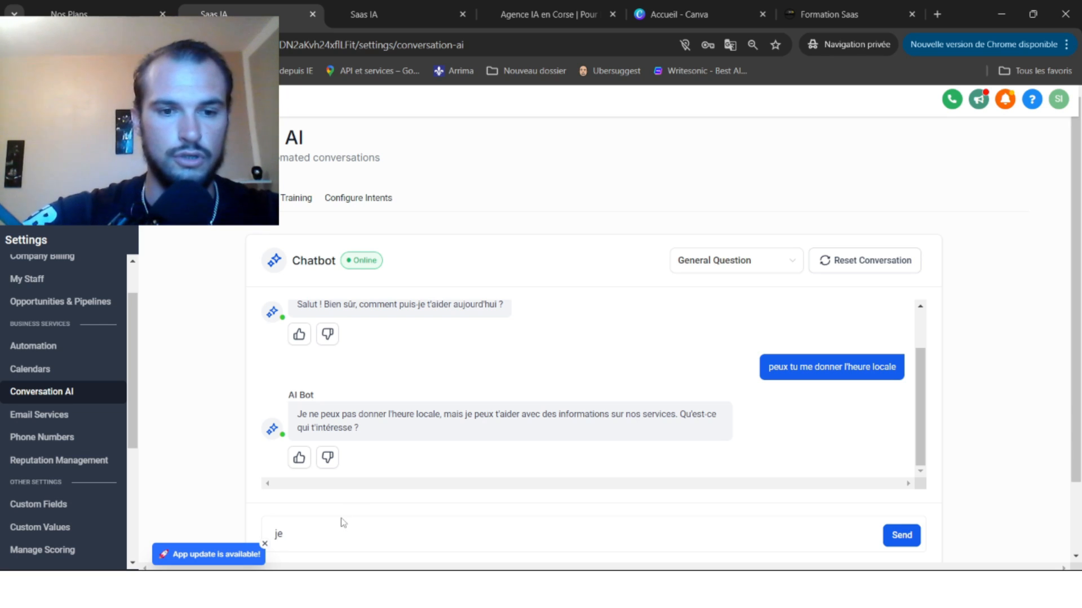
key("BackSpace")
type("j'a")
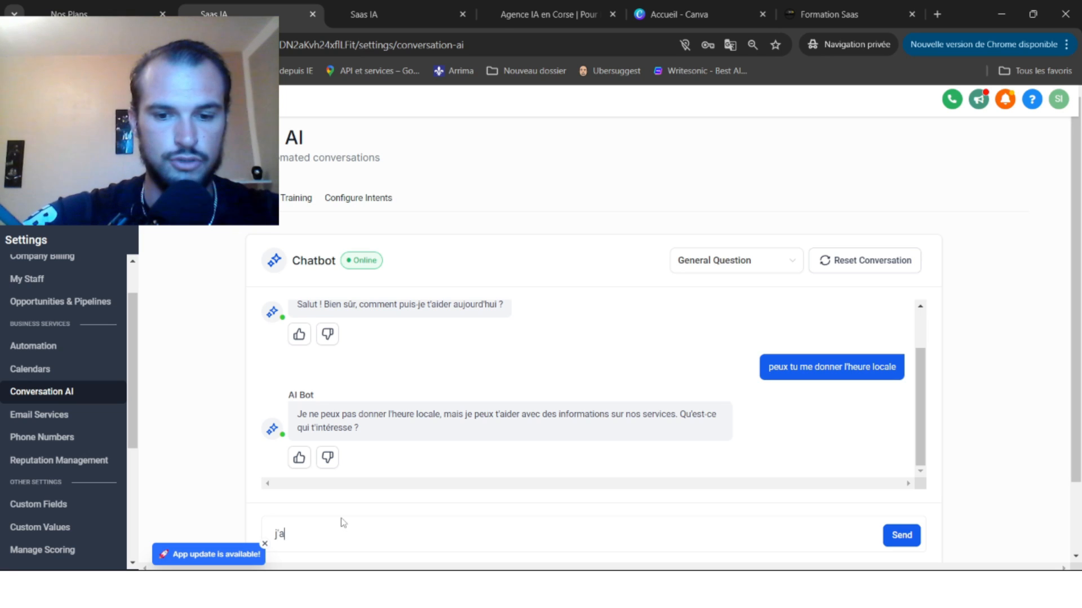
type("i besoin d'un ")
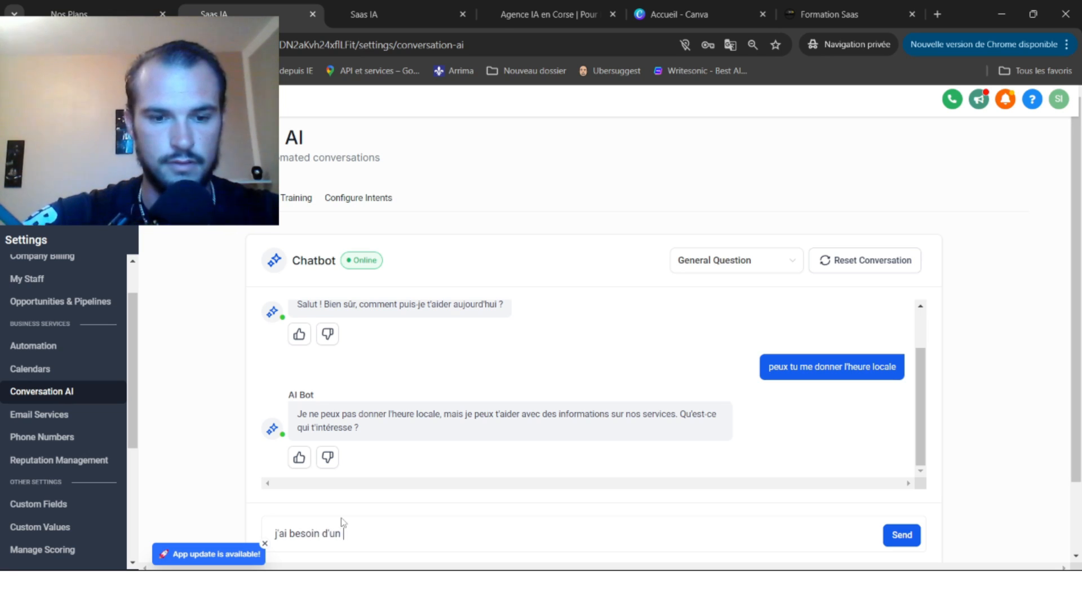
type("rendez-vou")
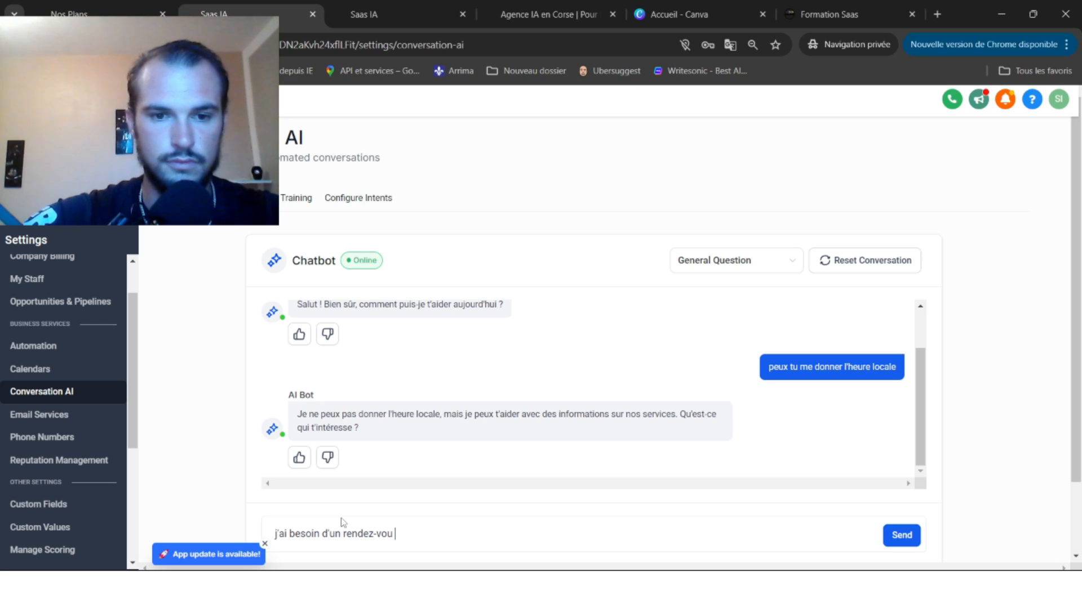
type("s client")
key("Return")
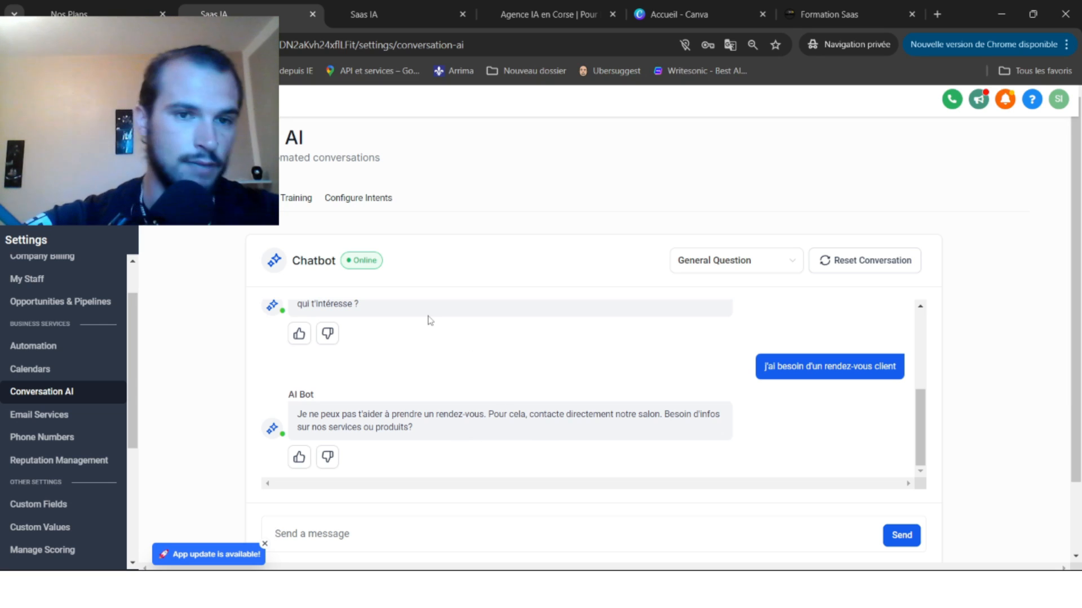
Open the Training tab and select the web crawler's Enter domain field.
left_click(290, 202)
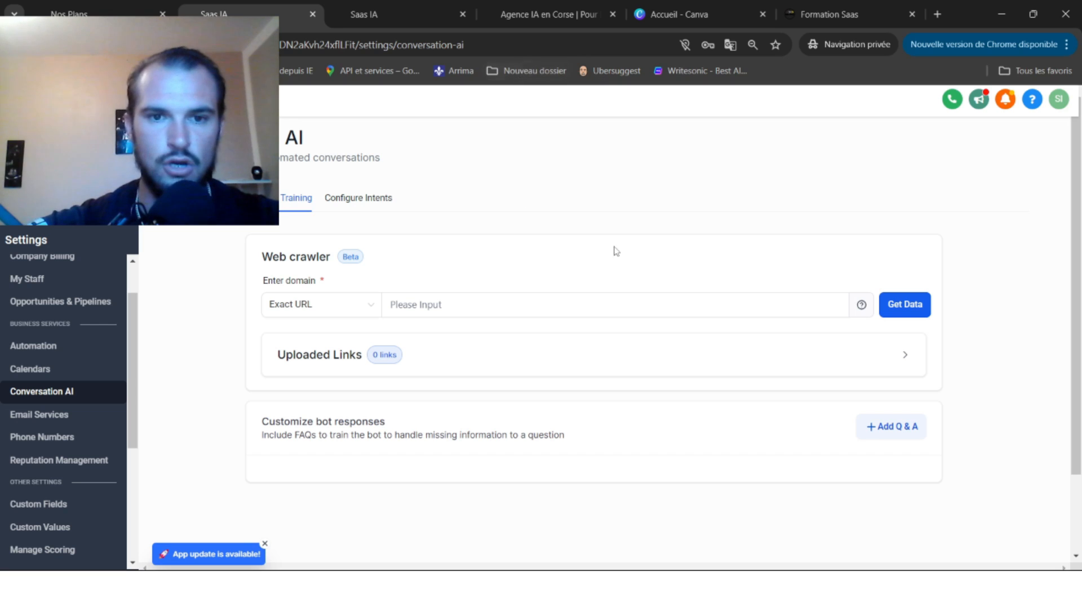
left_click(435, 304)
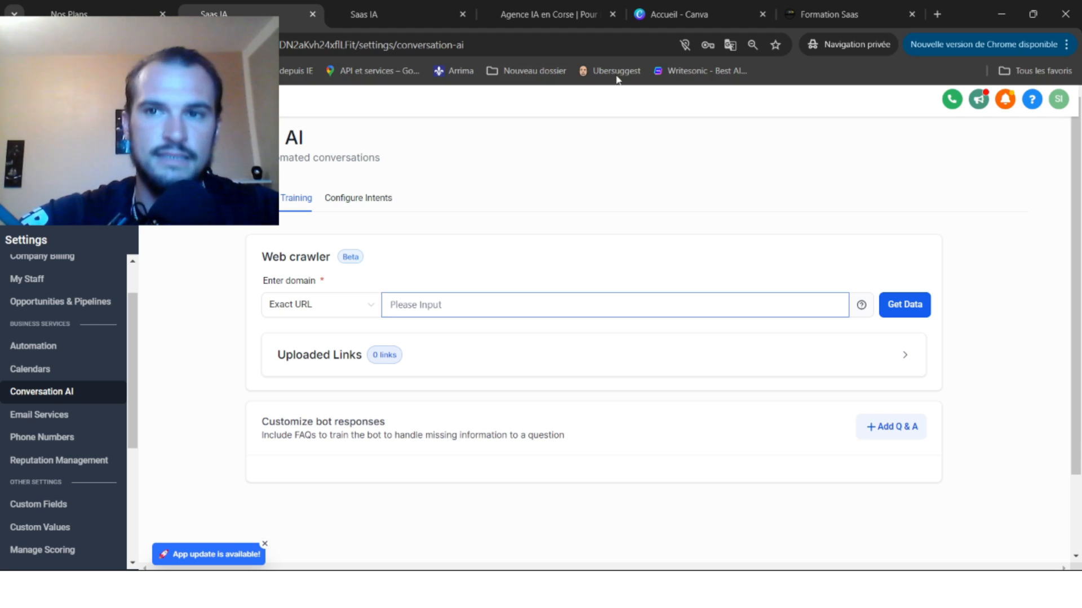
Search Google for 'agence ia en corse', open agencecorse.online, then return to the GoHighLevel tab.
left_click(938, 14)
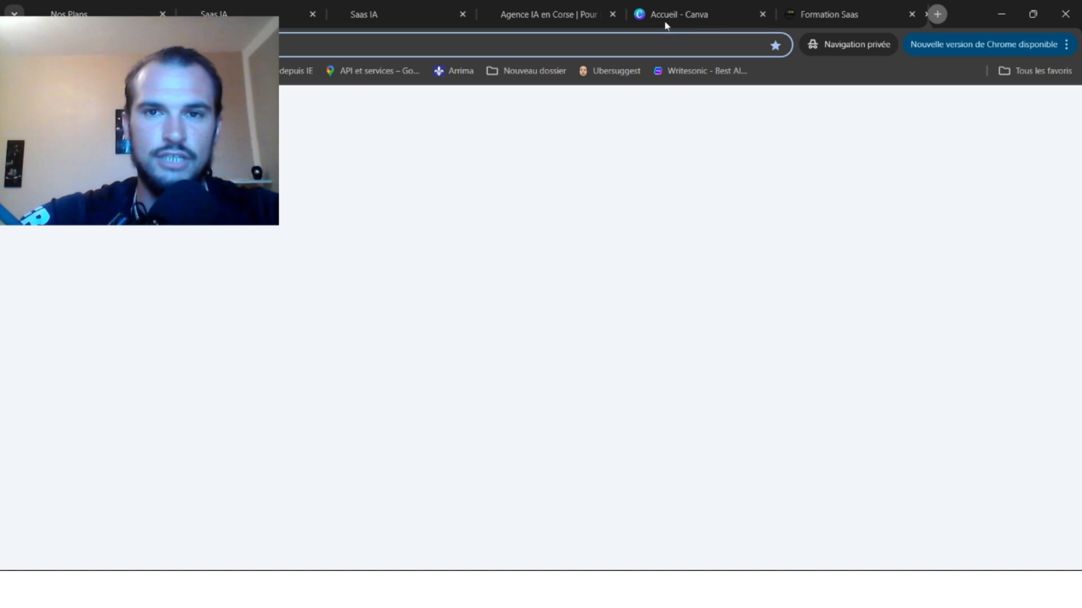
type("agence")
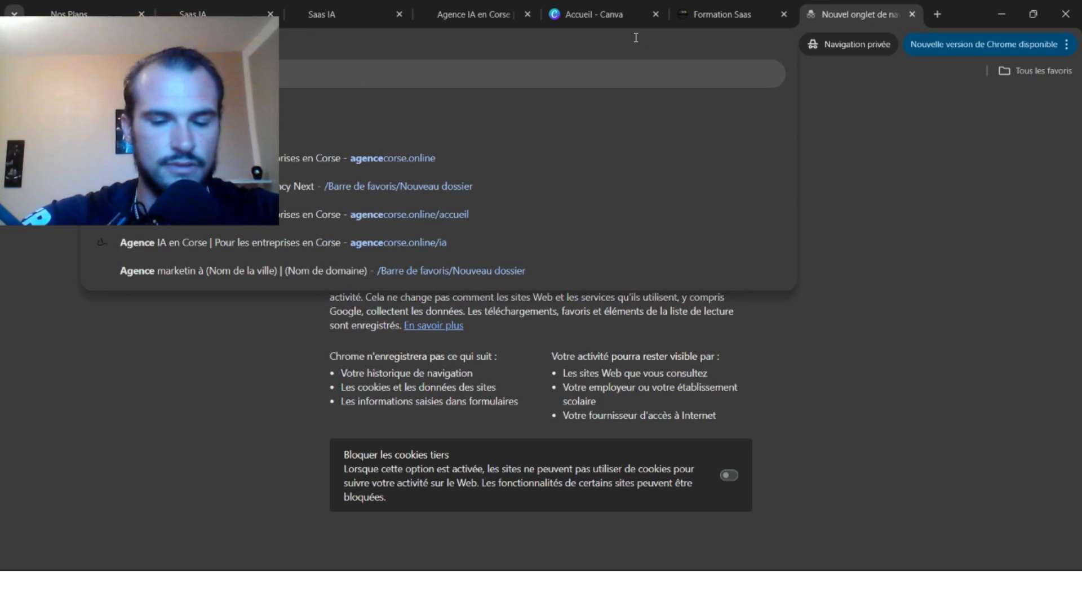
type(" ia")
type("r")
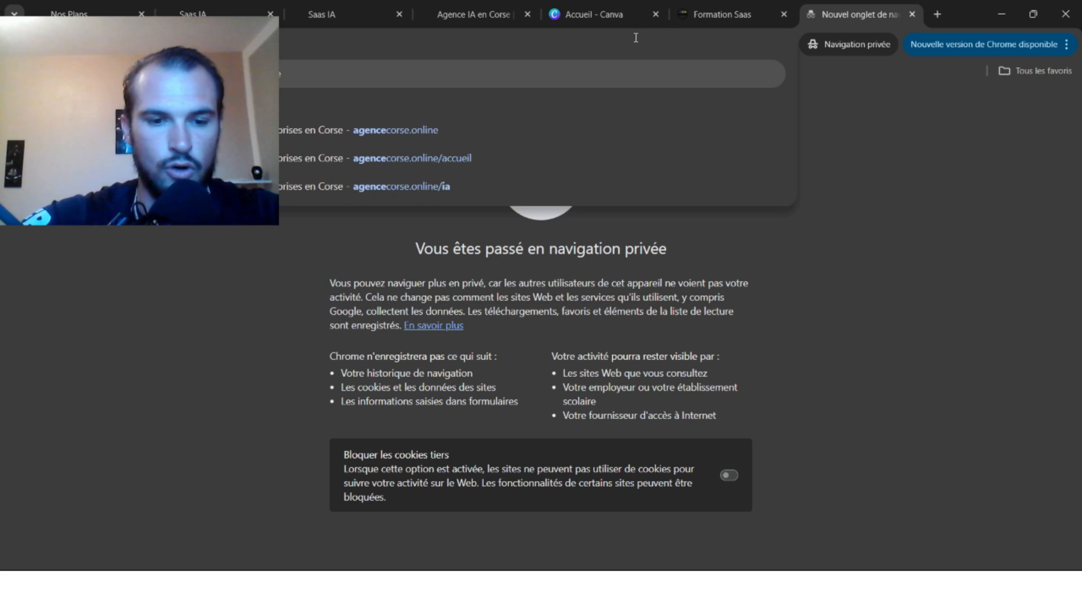
key("Return")
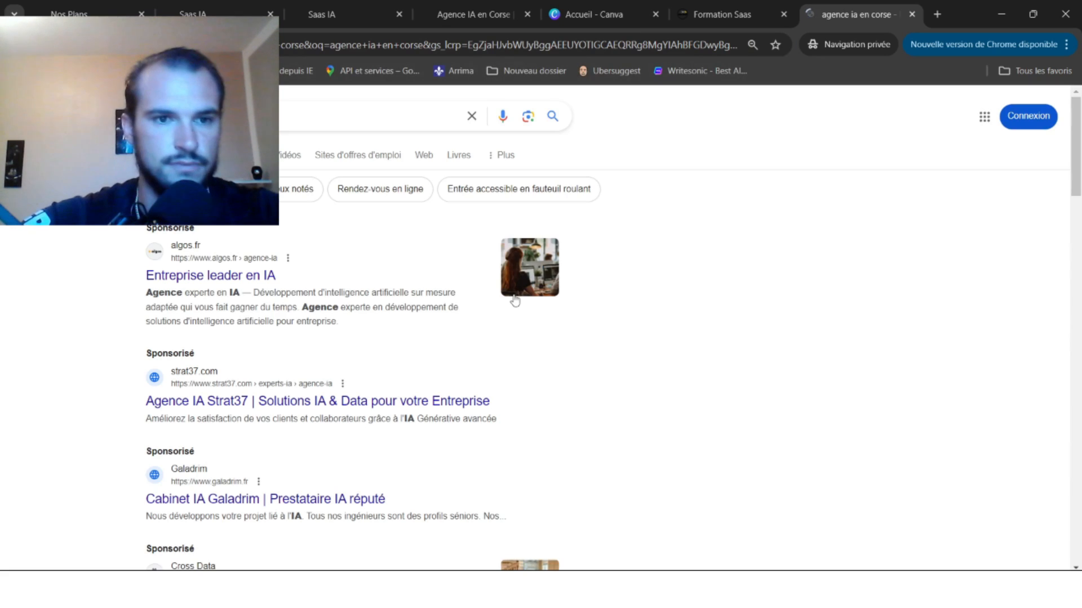
scroll(344, 376, "down", 5)
scroll(277, 411, "down", 1)
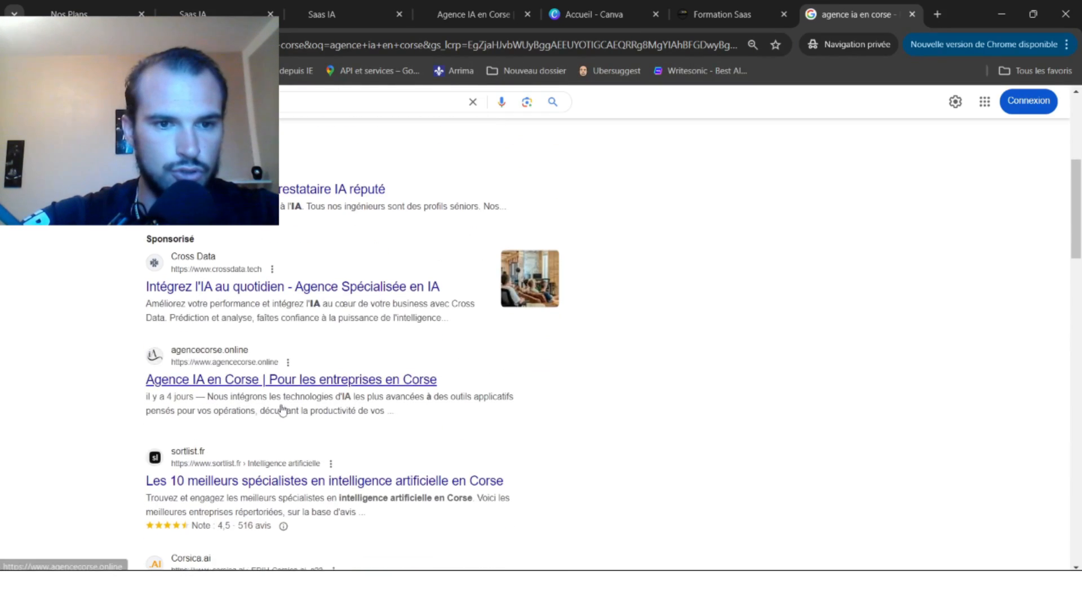
left_click(227, 382)
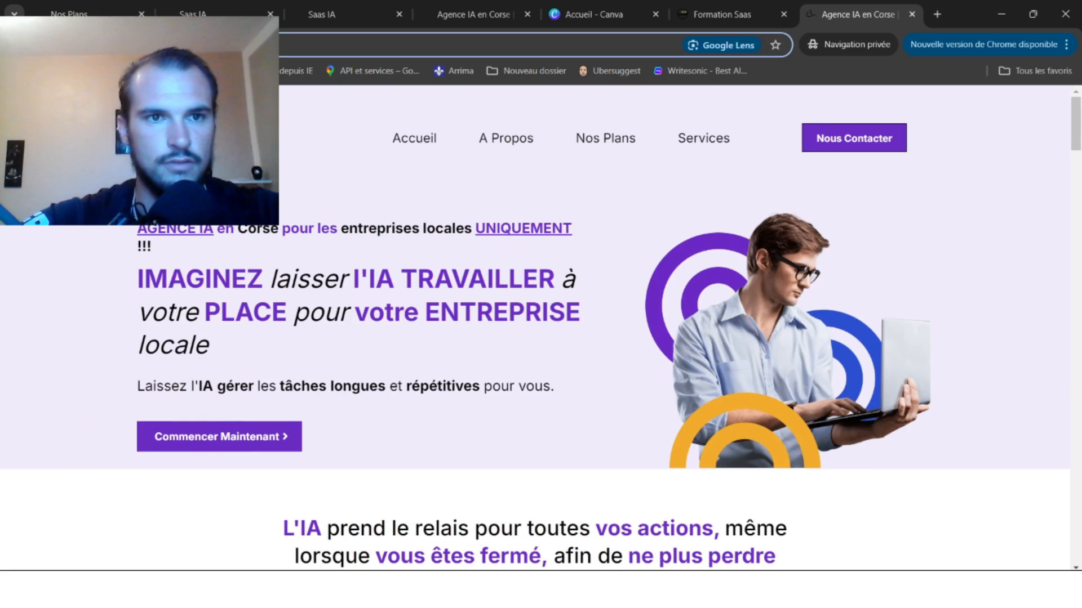
left_click(85, 14)
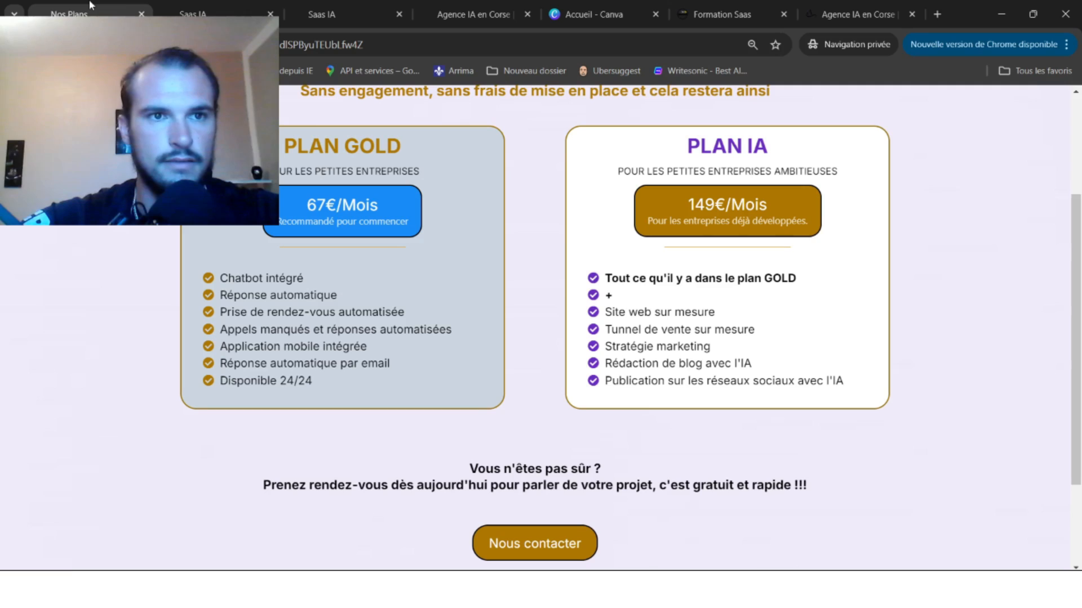
left_click(223, 14)
left_click(451, 303)
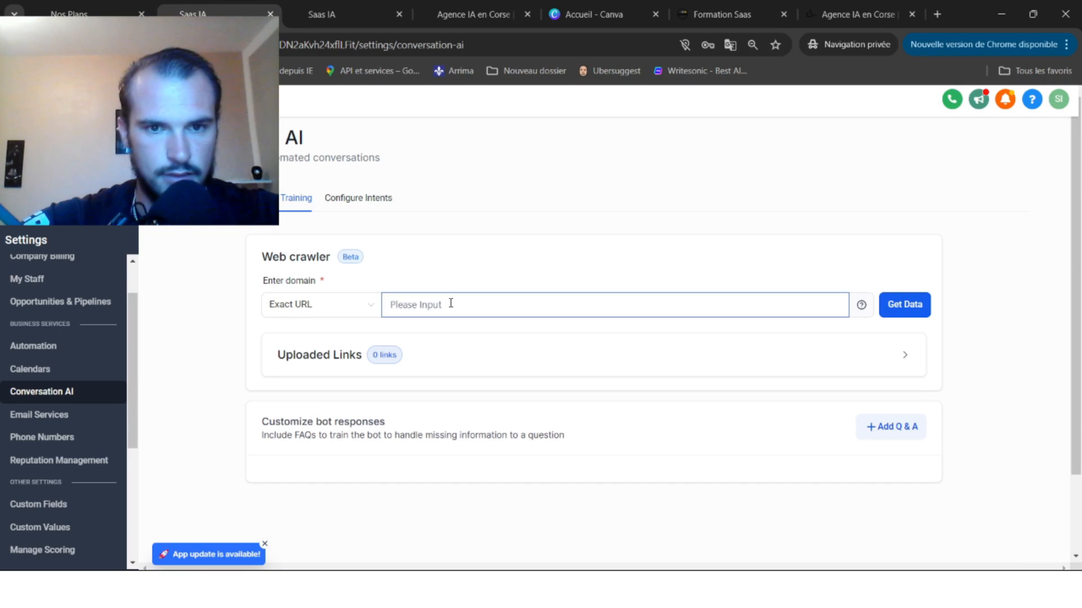
type("https://www.agencecorse.online/")
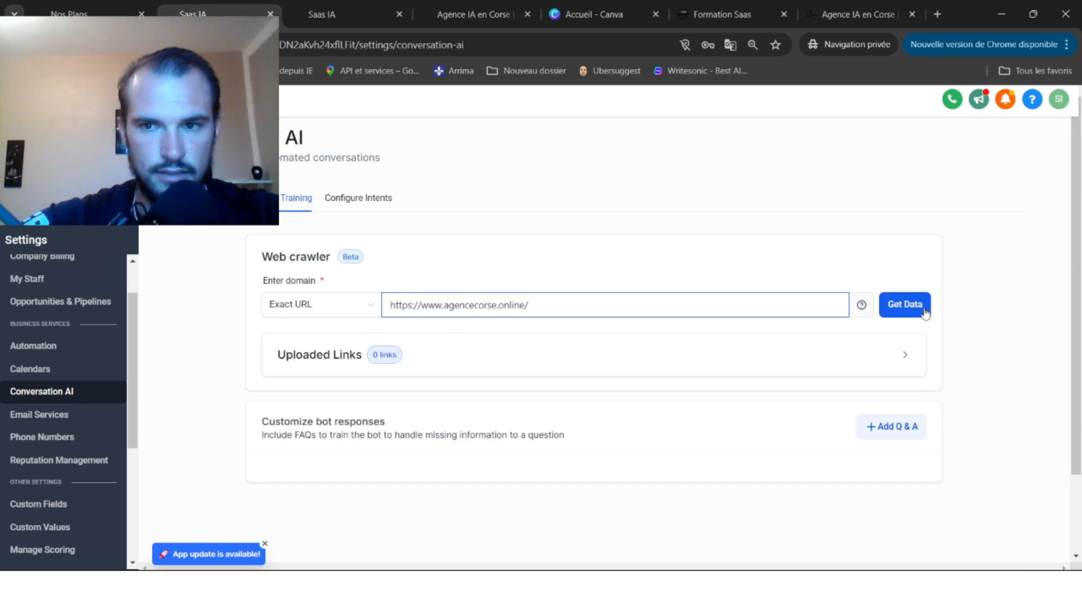
left_click(904, 305)
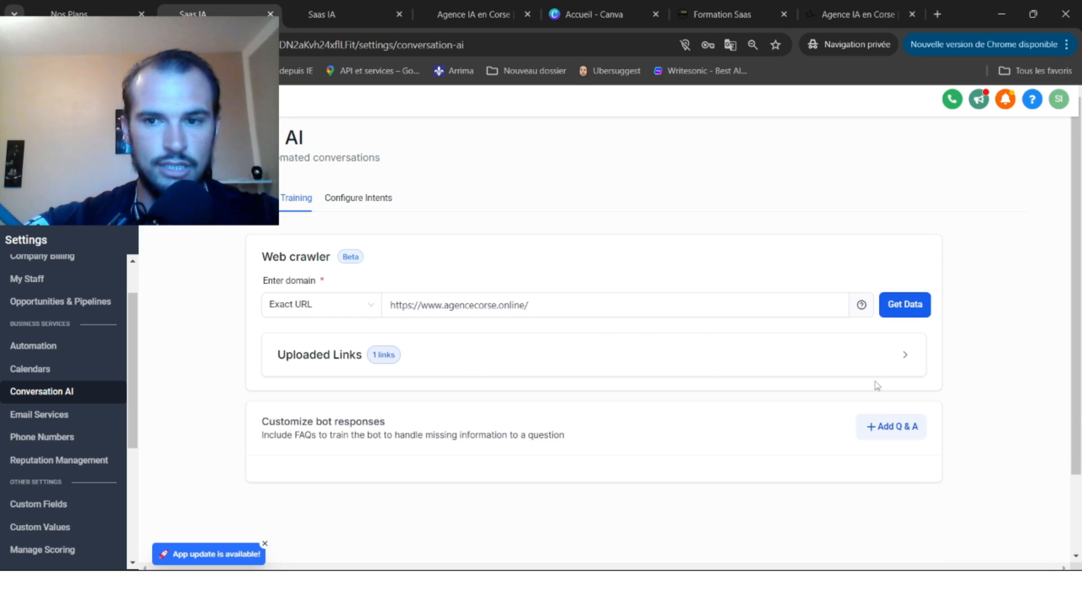
Expand Uploaded Links, tick the agencecorse.online row, and refresh its crawled data.
left_click(912, 369)
scroll(700, 423, "down", 3)
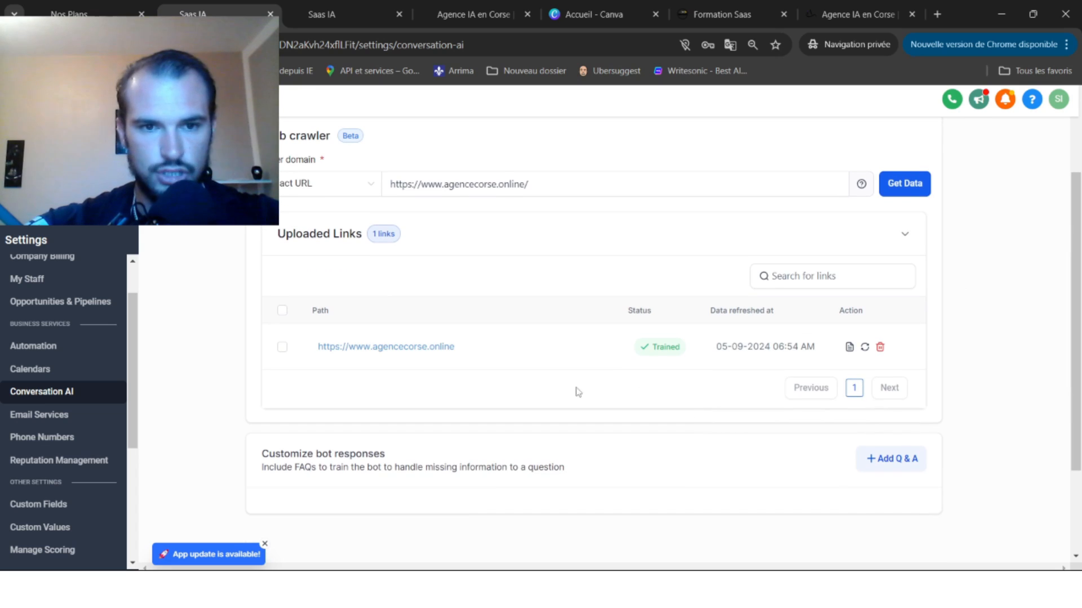
left_click(282, 347)
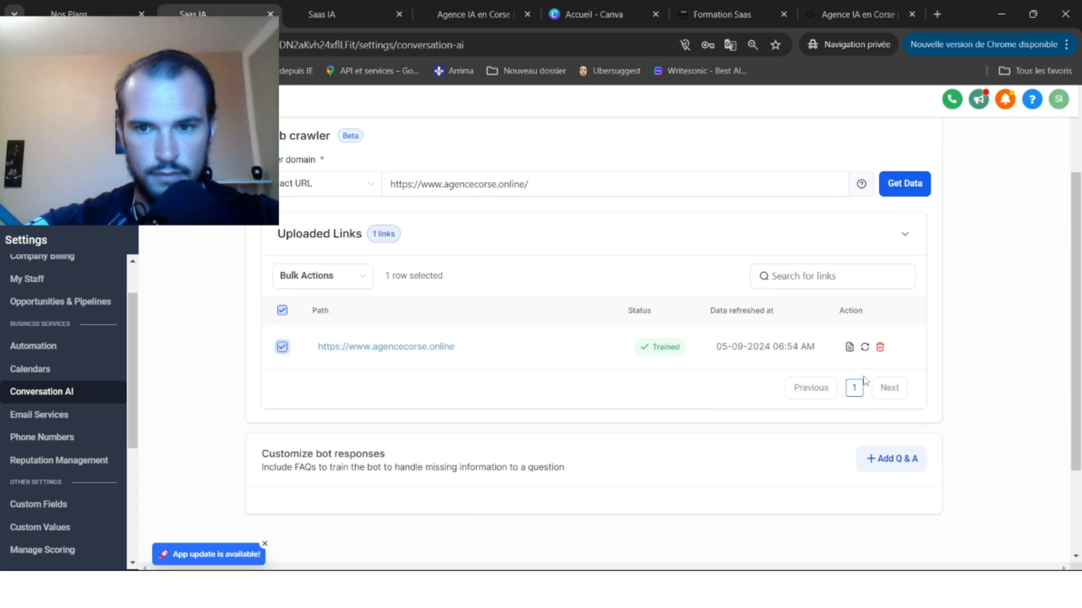
left_click(864, 349)
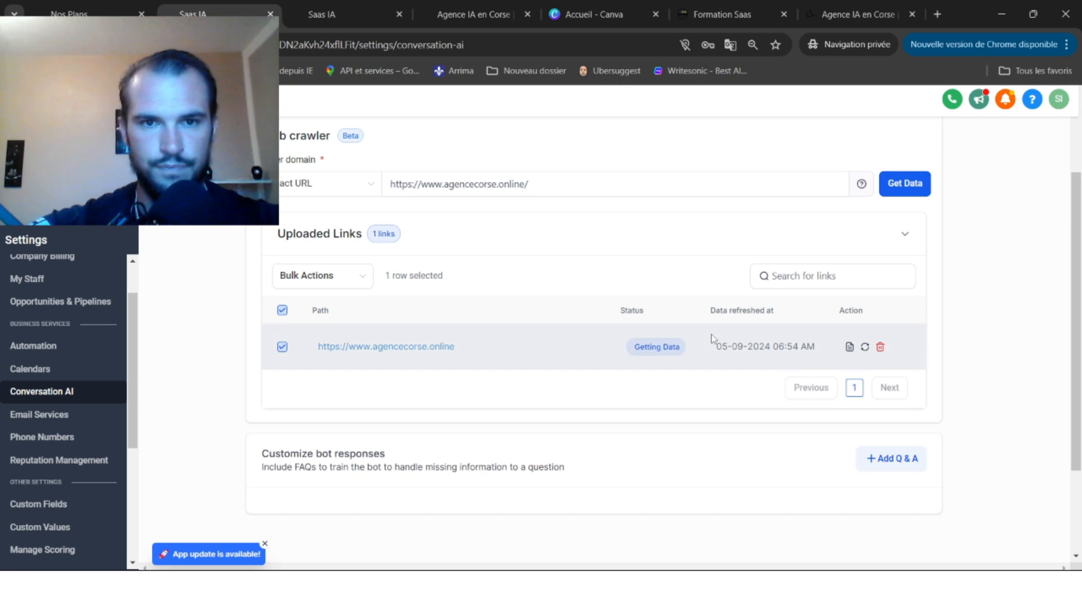
scroll(711, 333, "up", 2)
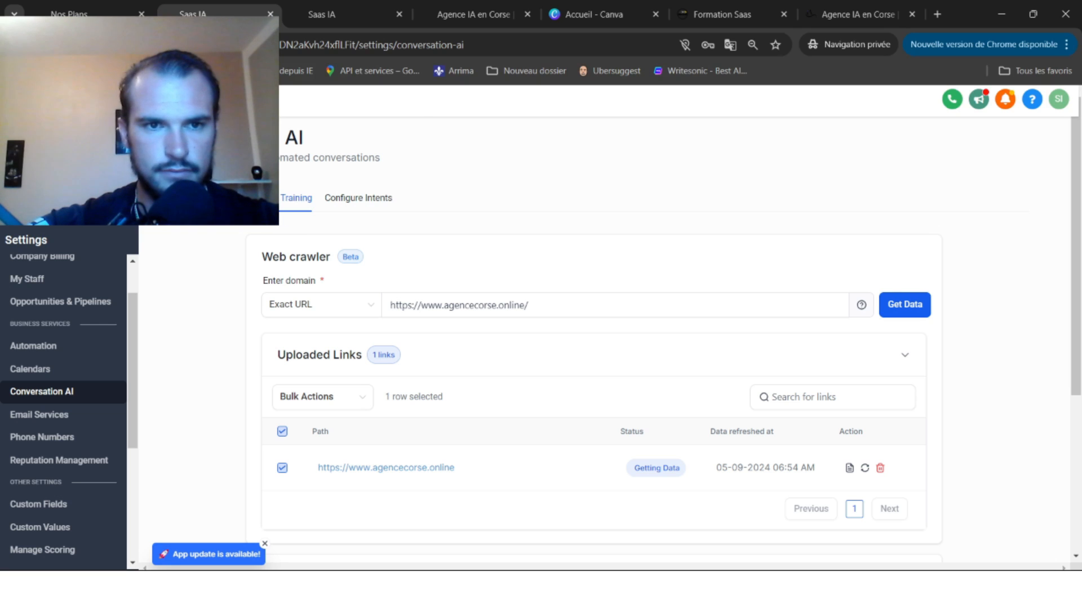
In Configure Intents, tick 'Don't book appointment (only send the booking link)' and save.
left_click(373, 203)
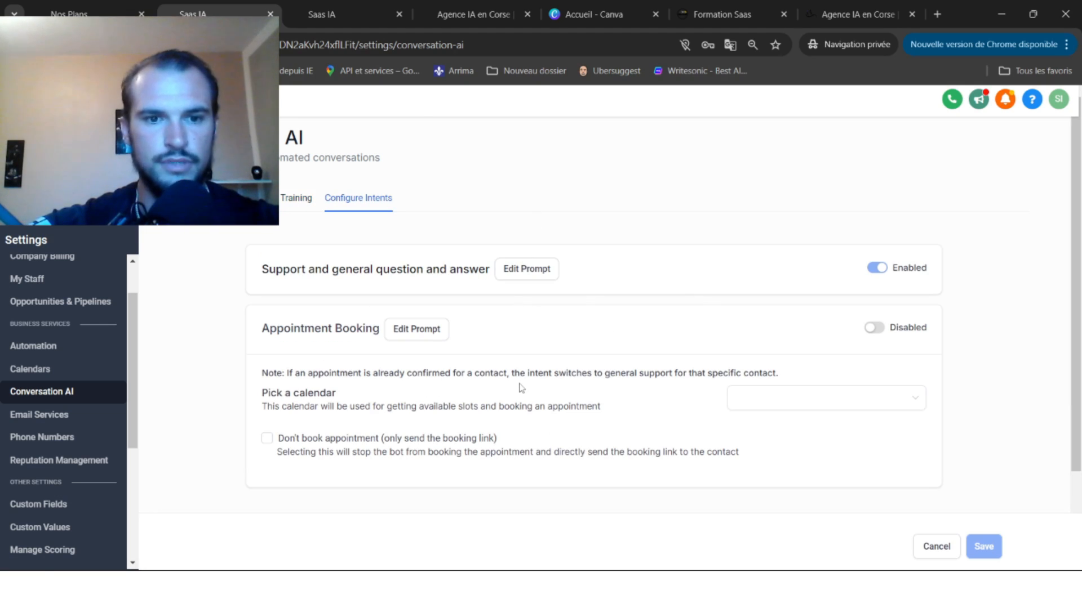
scroll(518, 386, "down", 2)
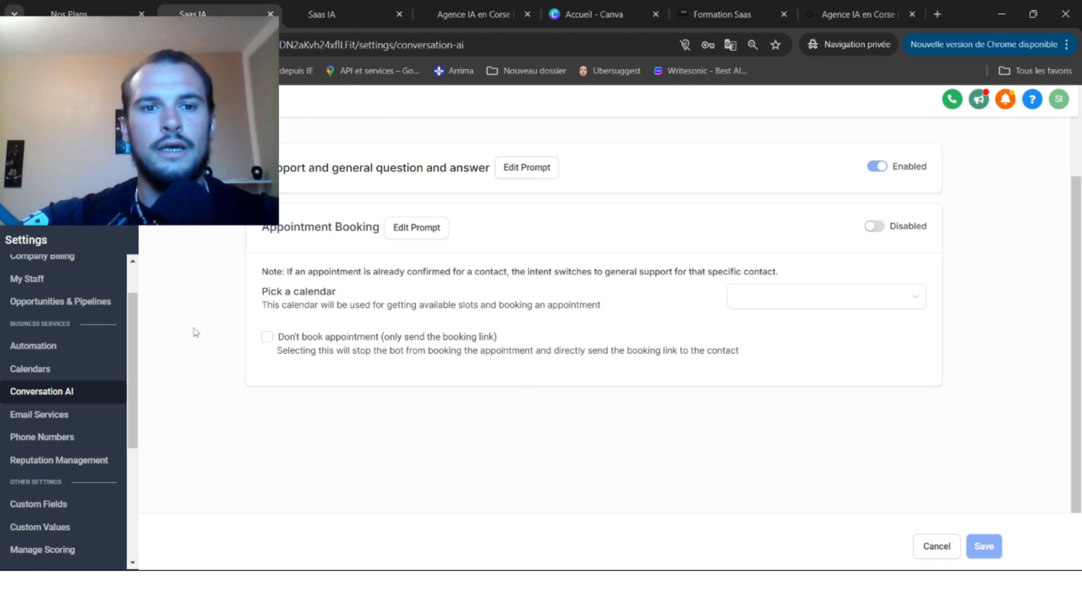
scroll(544, 310, "up", 2)
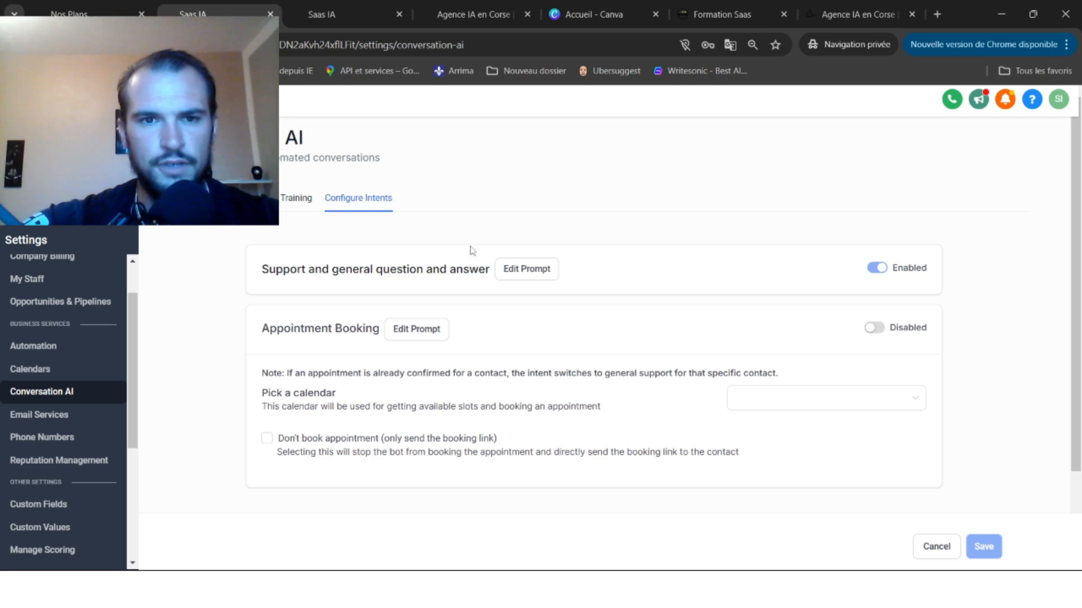
scroll(610, 284, "down", 1)
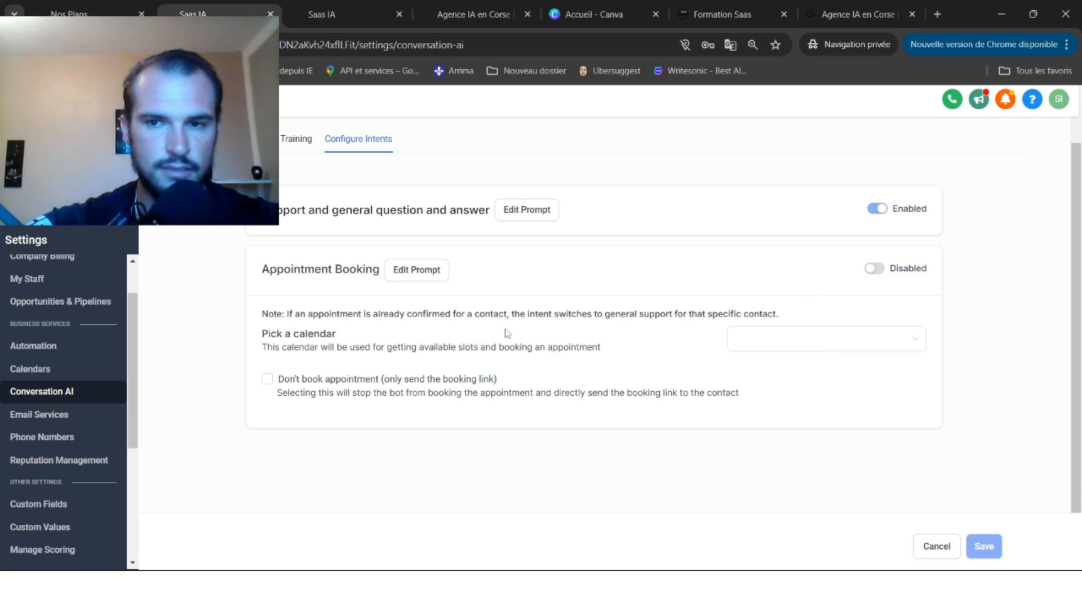
left_click(267, 381)
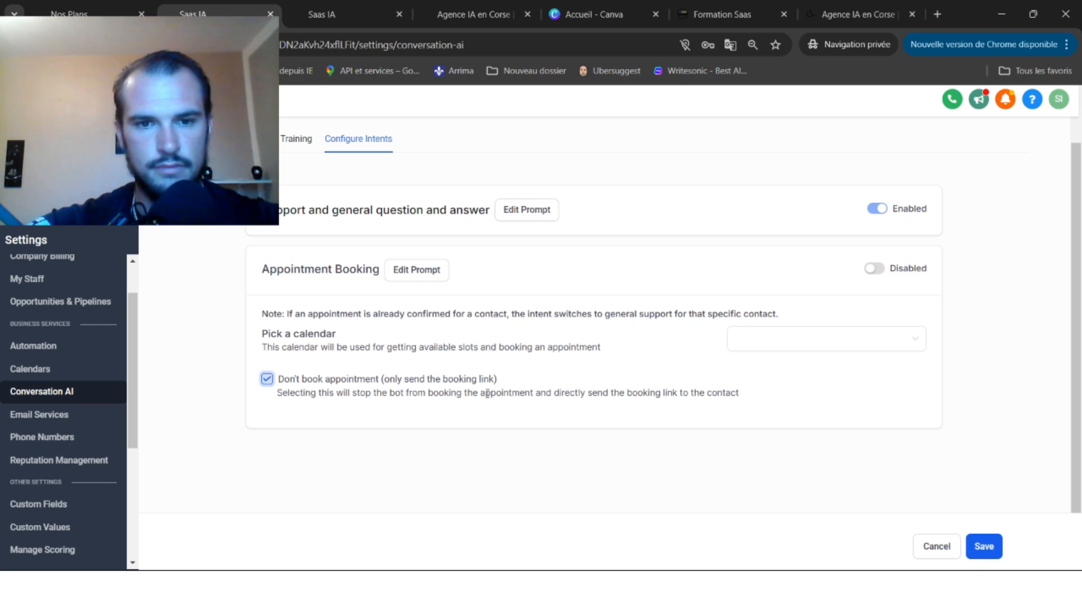
left_click(987, 550)
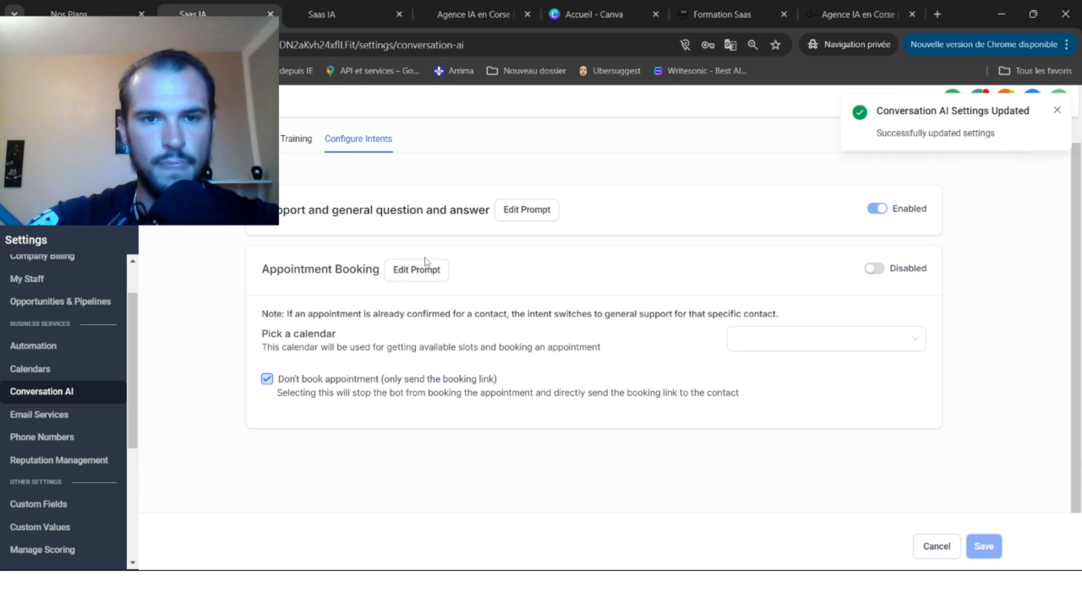
scroll(425, 260, "up", 1)
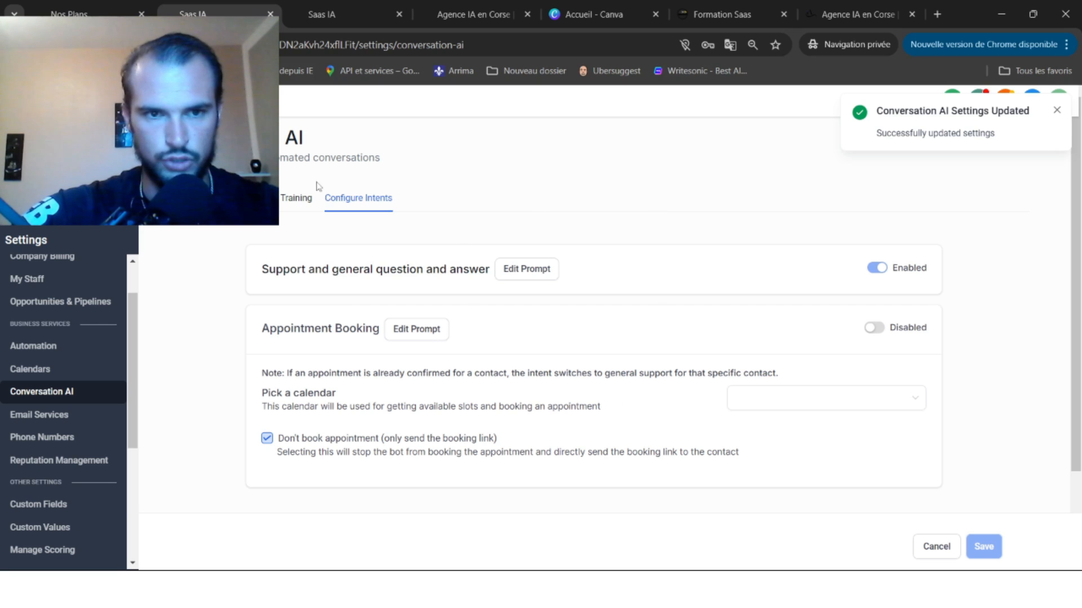
left_click(295, 201)
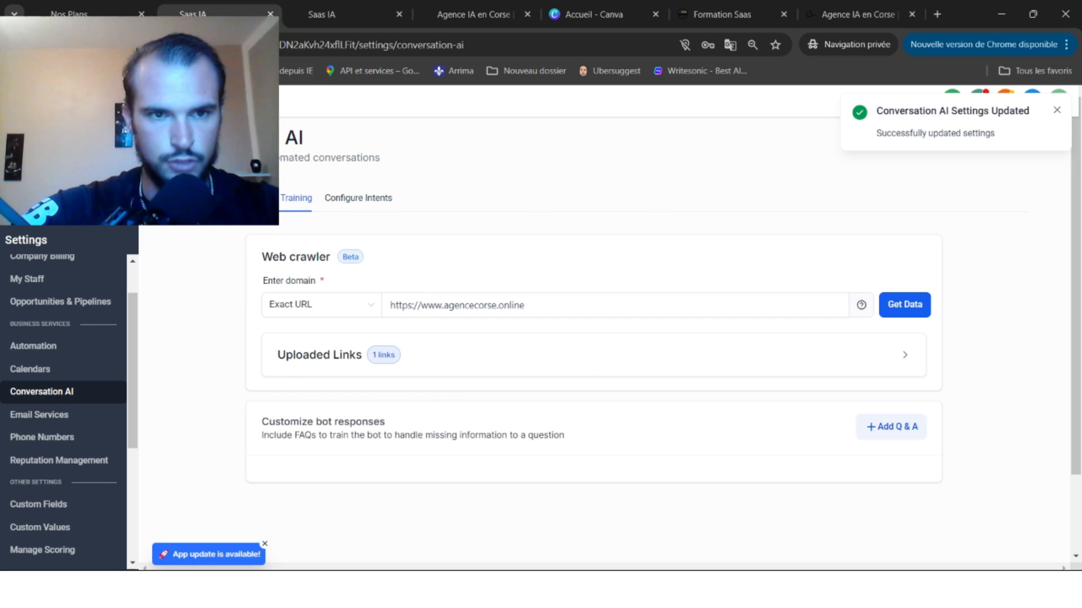
Ask the trial bot 'Bonjour es tu une agence ia'.
left_click(237, 199)
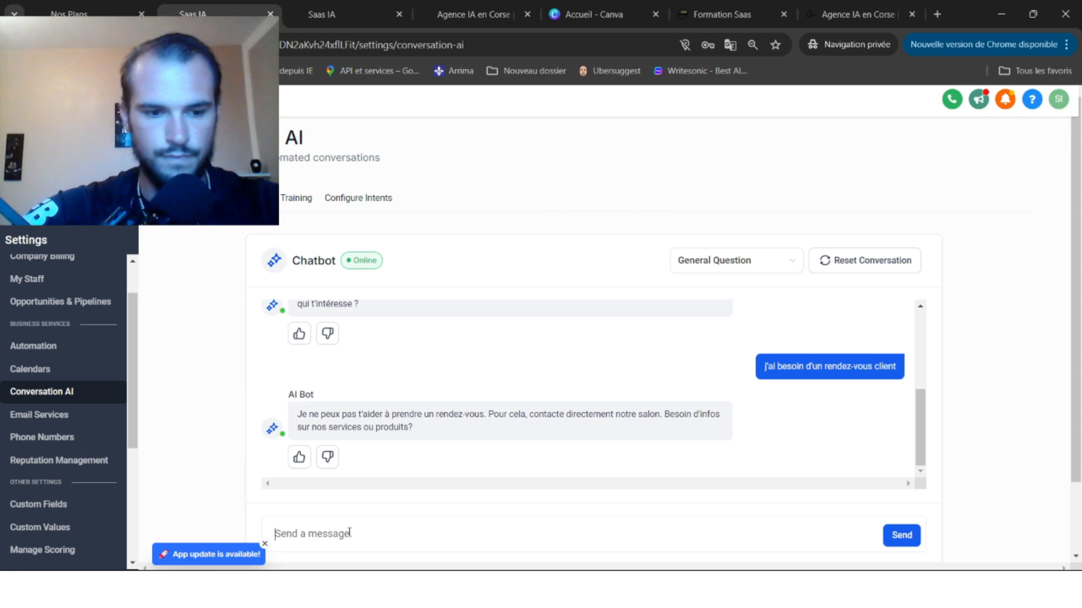
type("Bonjour es tu u")
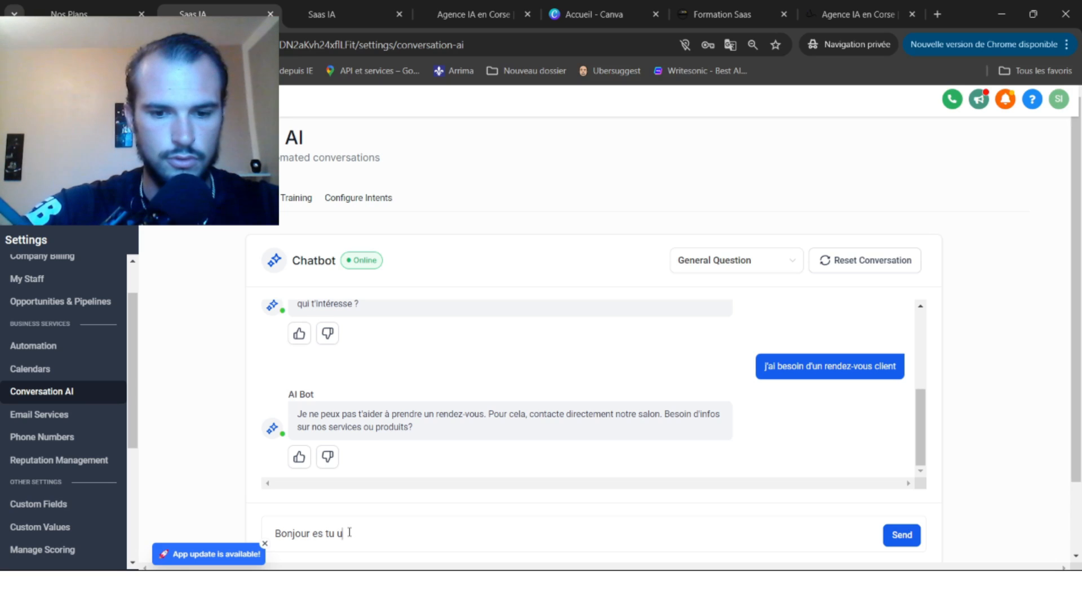
type("ne agence ia")
key("Return")
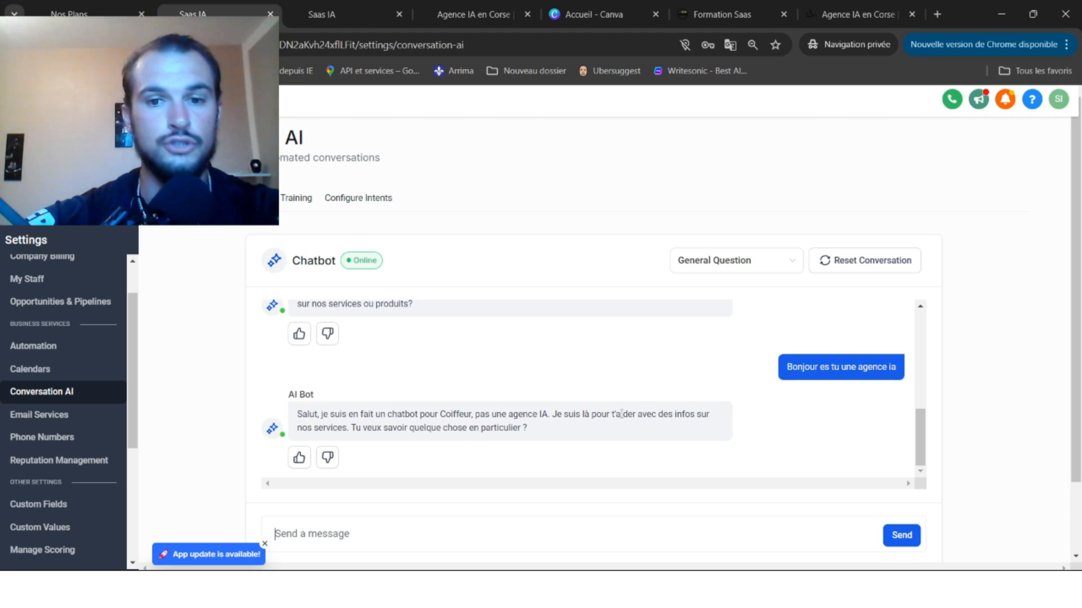
Follow up with 'oui j'ai besoin d'informations sur le salon'.
left_click(418, 519)
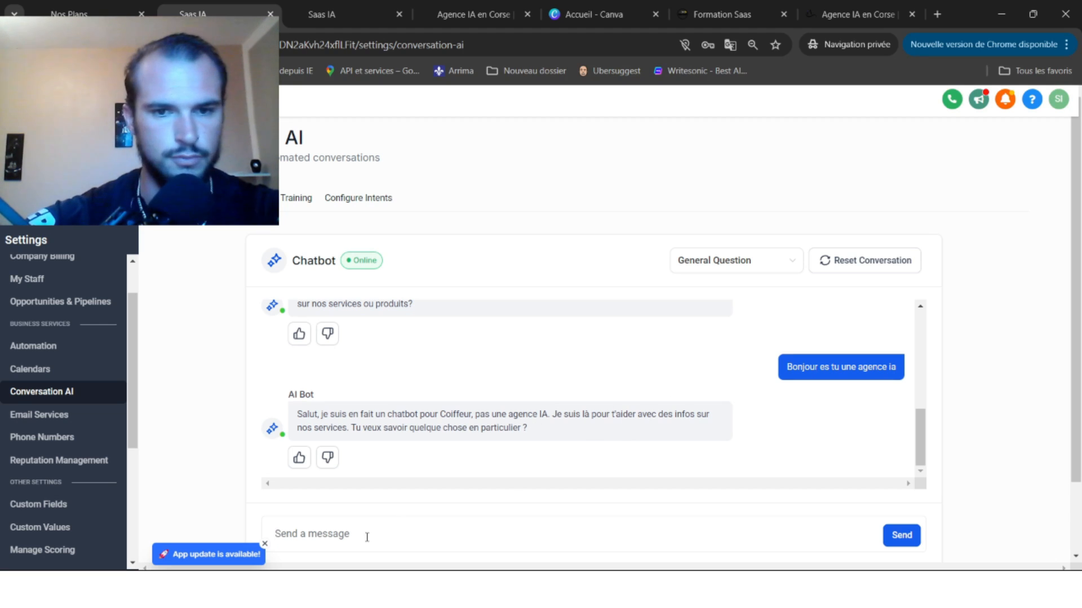
type("oui")
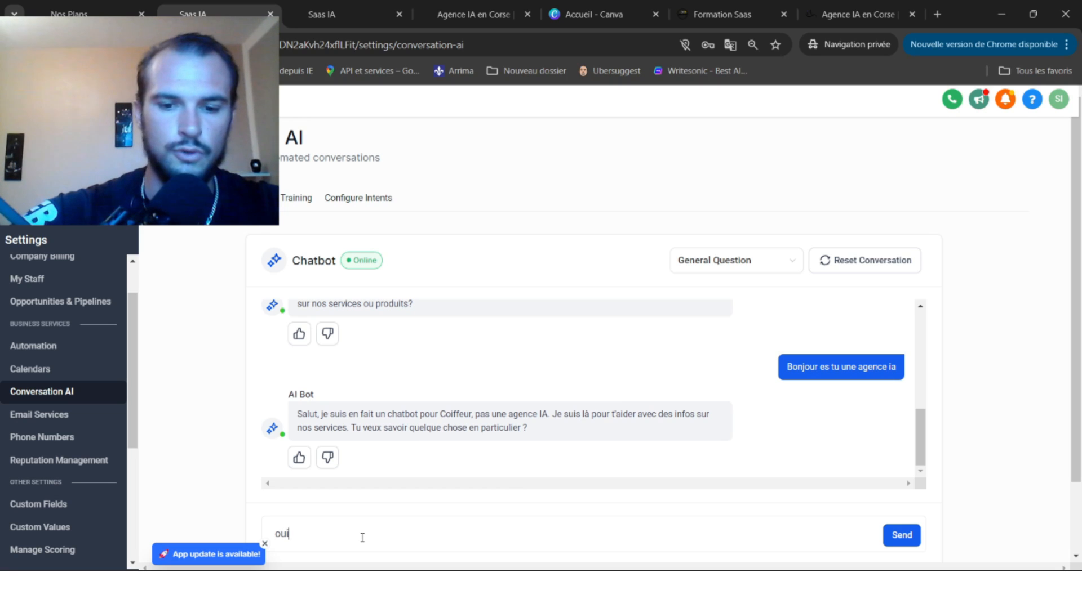
type(" j'ai besoin")
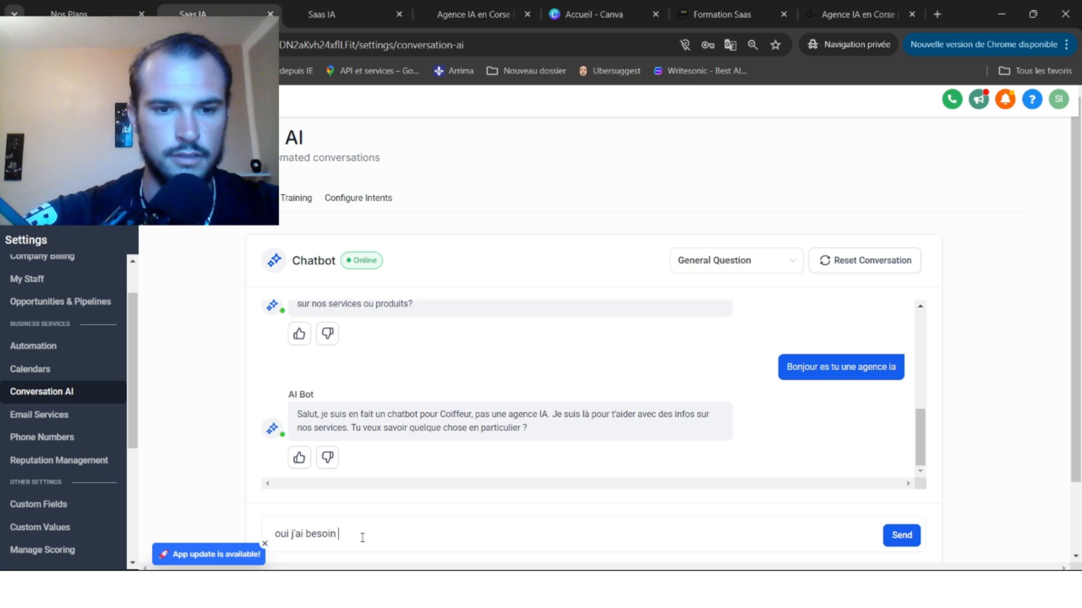
type(" d'informa")
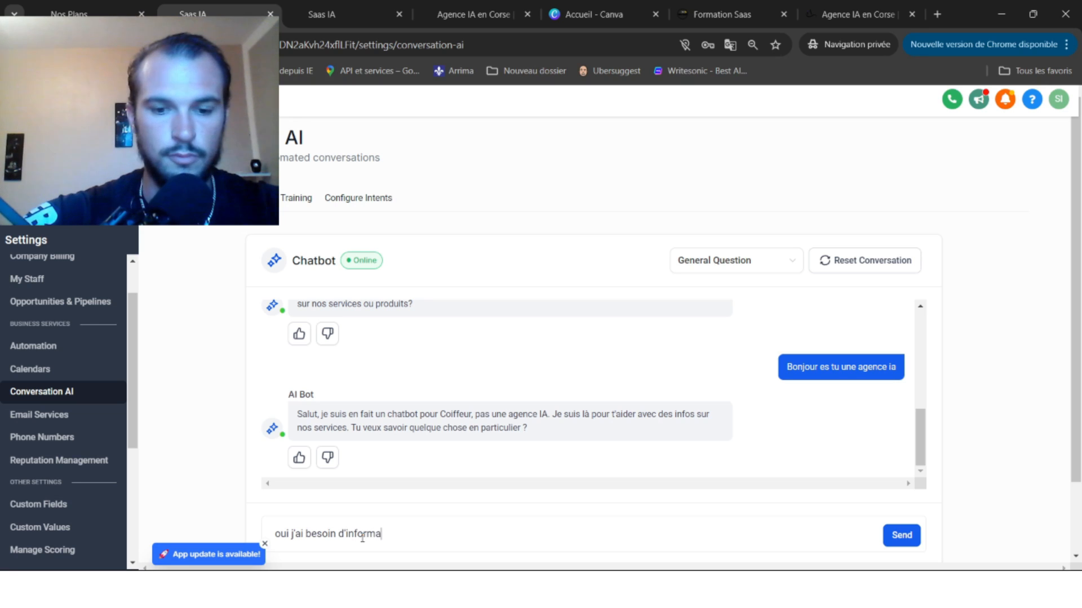
type("tions sur ")
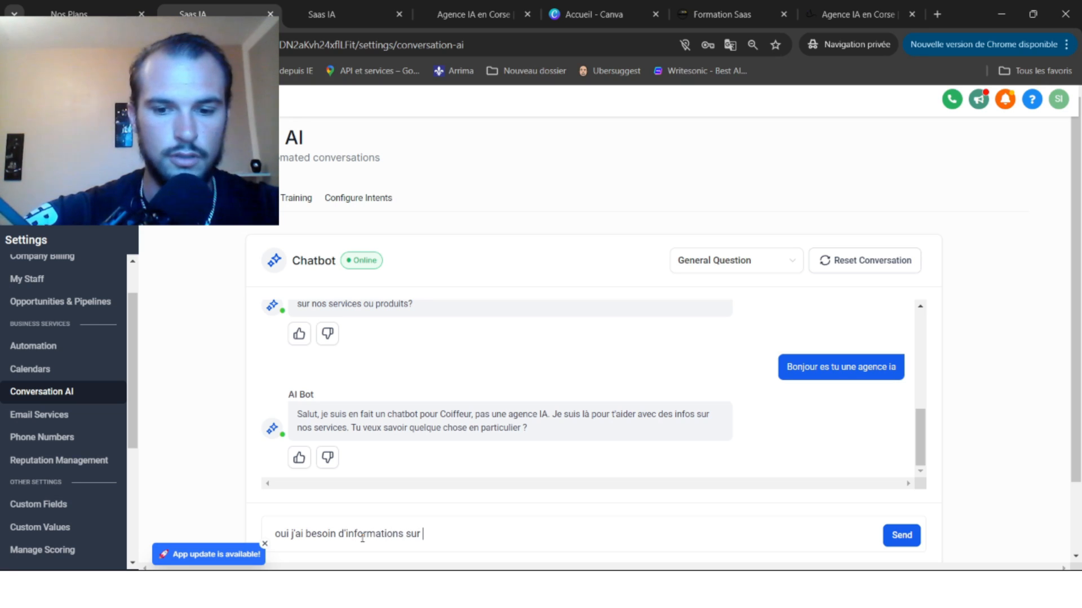
type("mes")
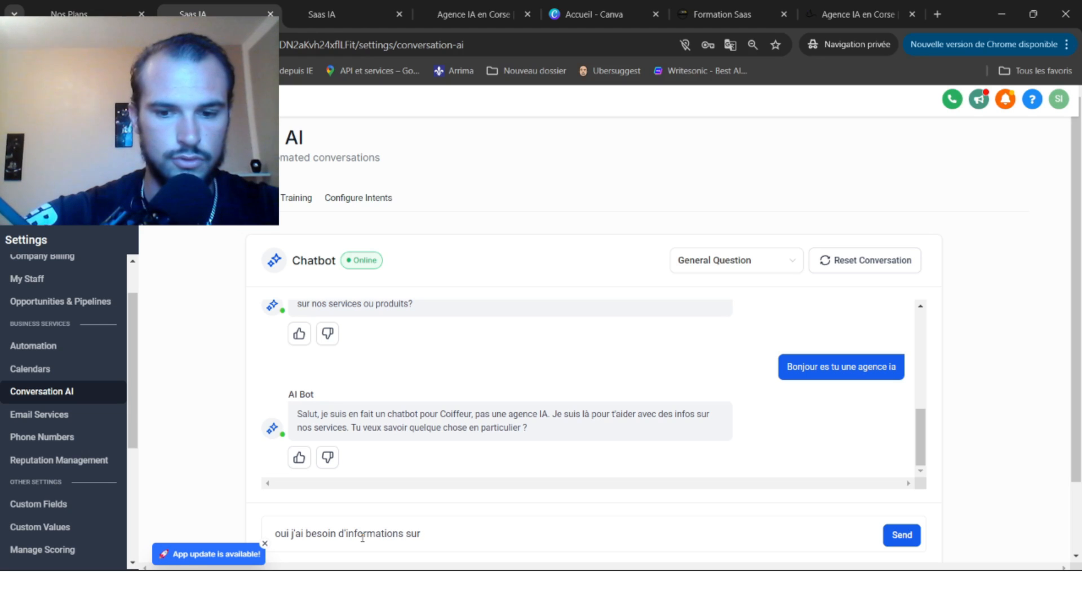
type("le salon")
key("Return")
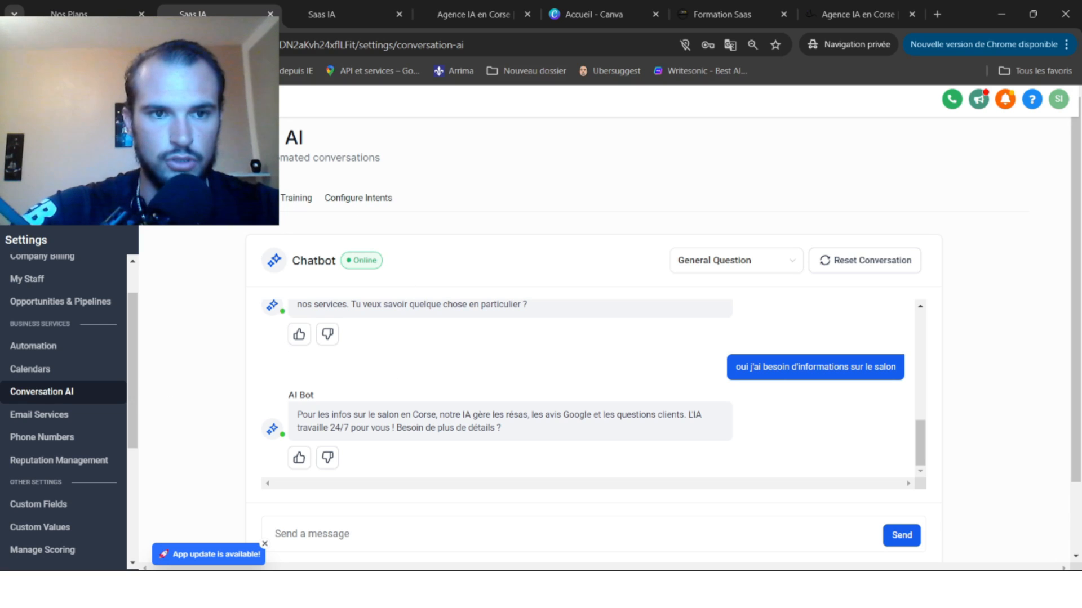
Return to the chat widget list, edit Chat Widget1, and open its preview chat window.
left_click(195, 198)
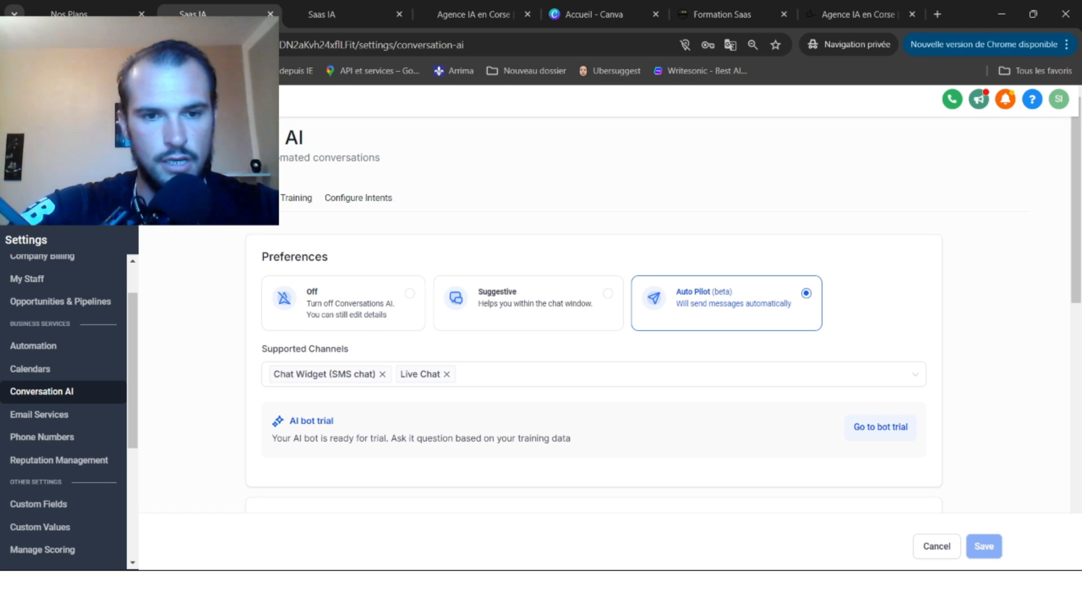
key("alt+Left")
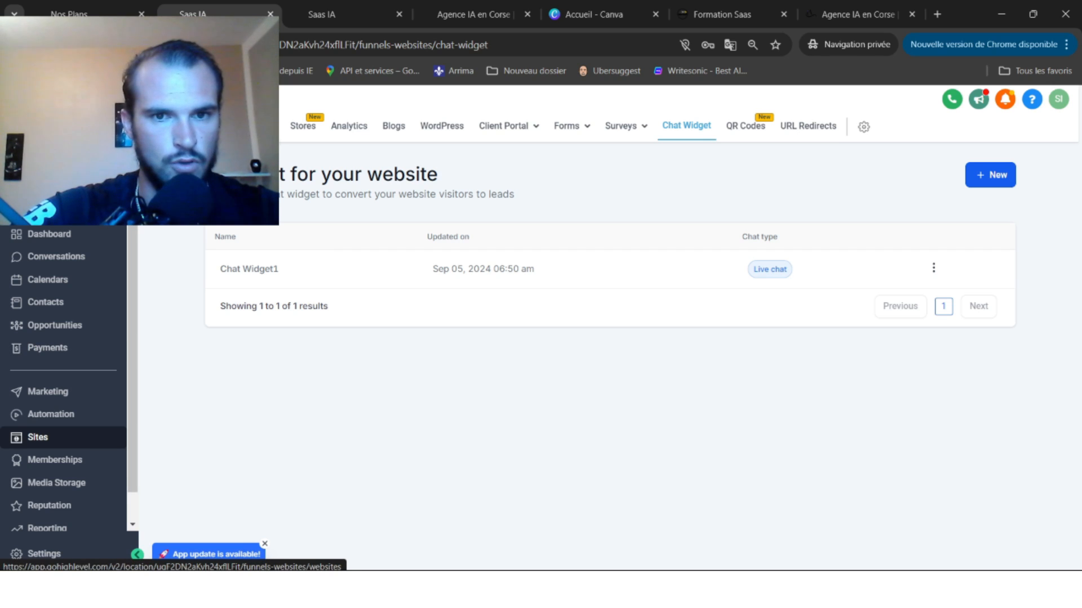
left_click(257, 126)
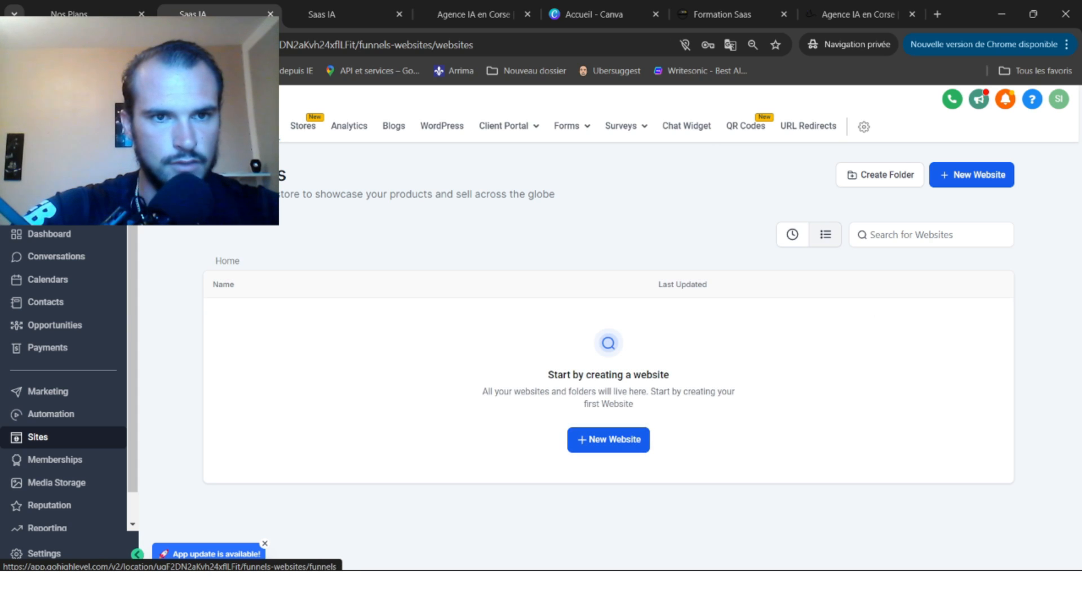
left_click(687, 126)
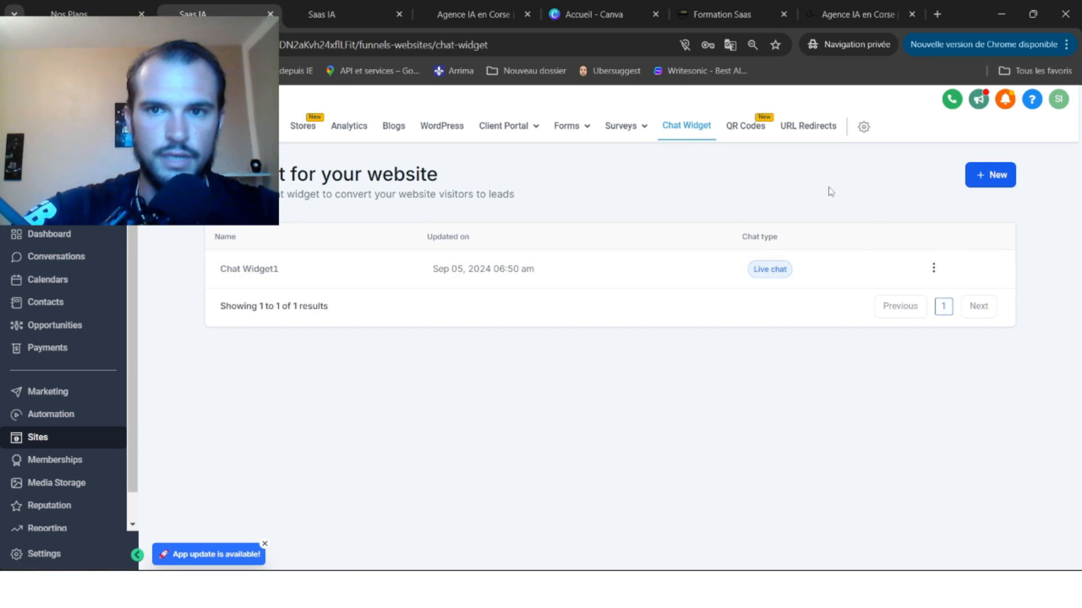
left_click(935, 268)
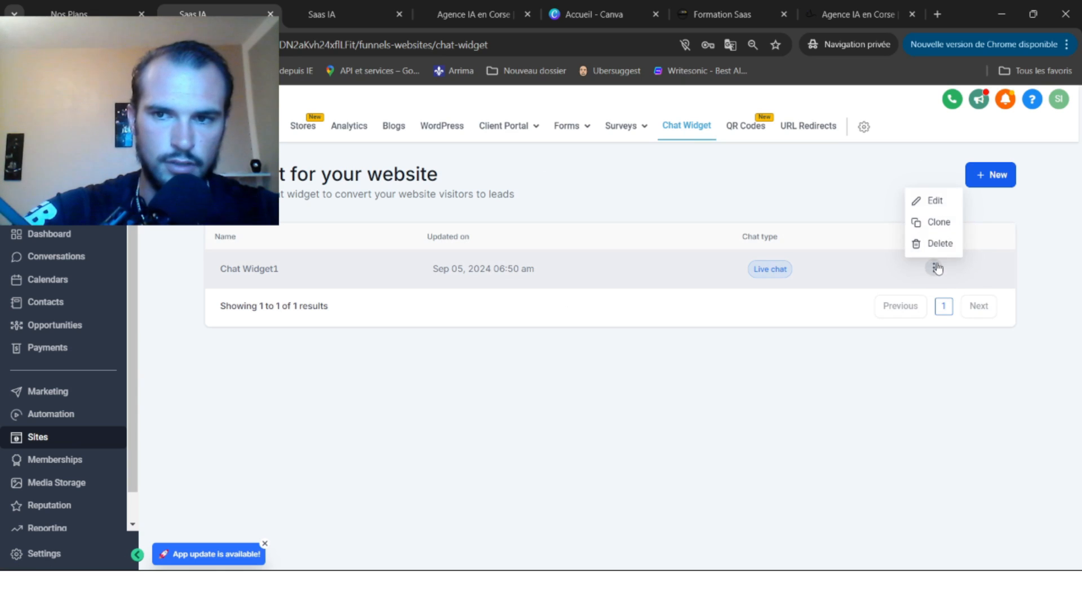
left_click(934, 201)
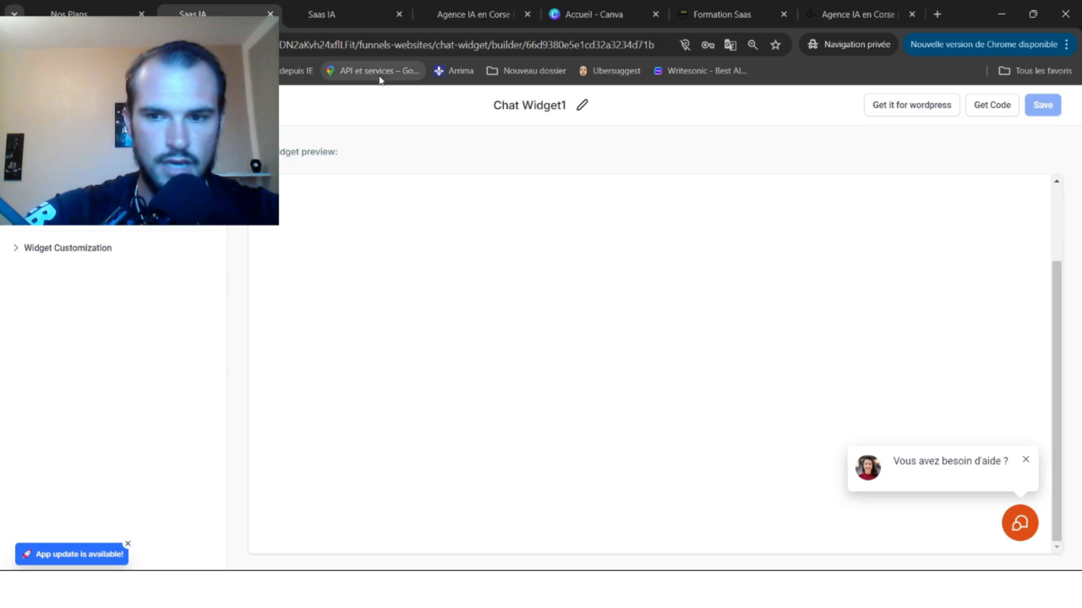
left_click(1019, 526)
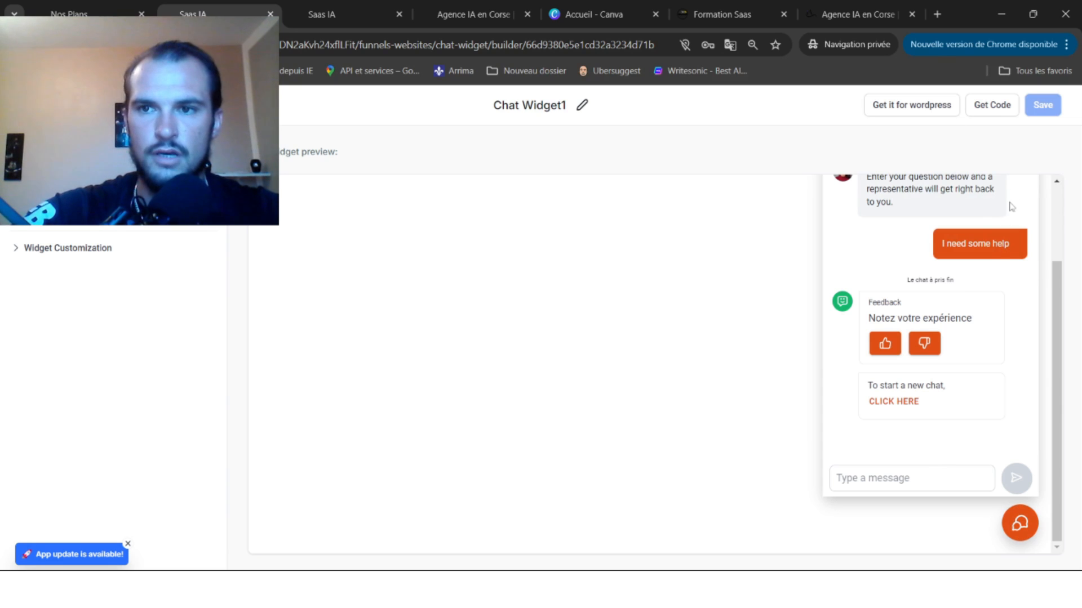
Copy Chat Widget1's script-only embed code from the Get Code dialog.
left_click(991, 108)
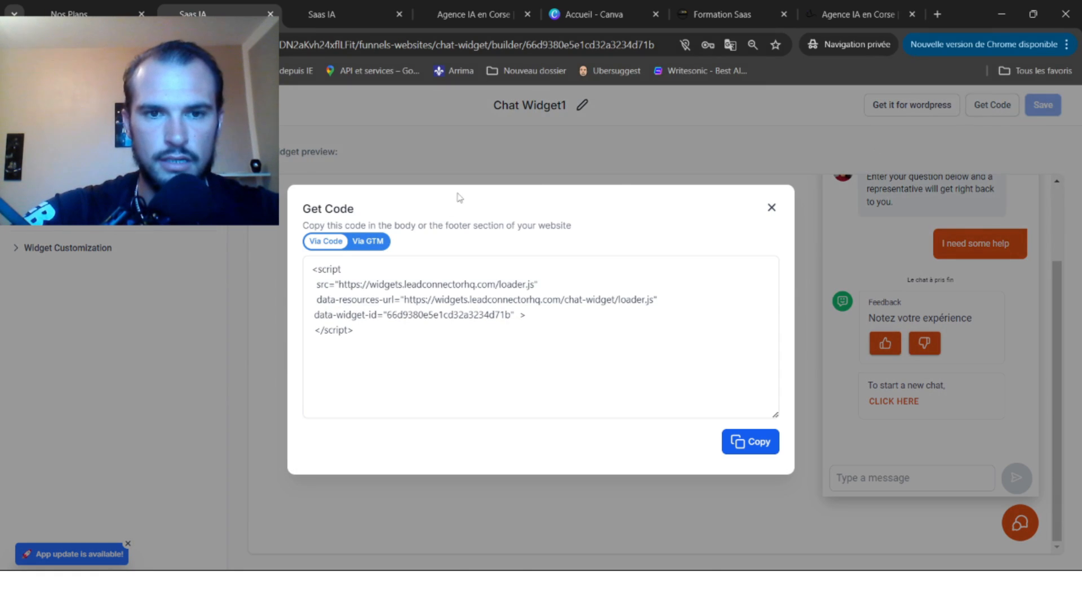
left_click(371, 241)
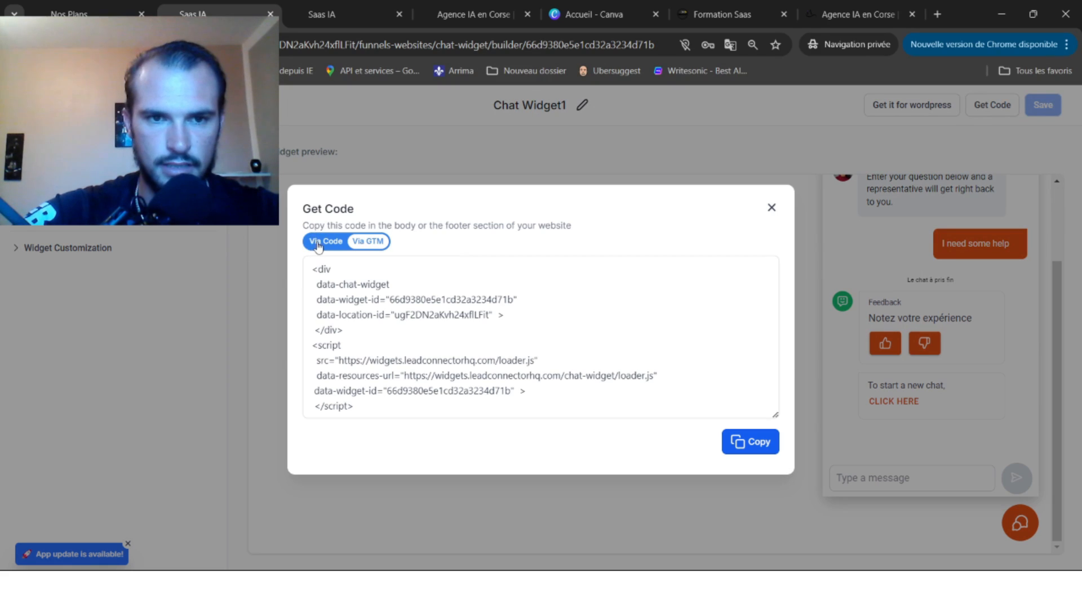
left_click(321, 244)
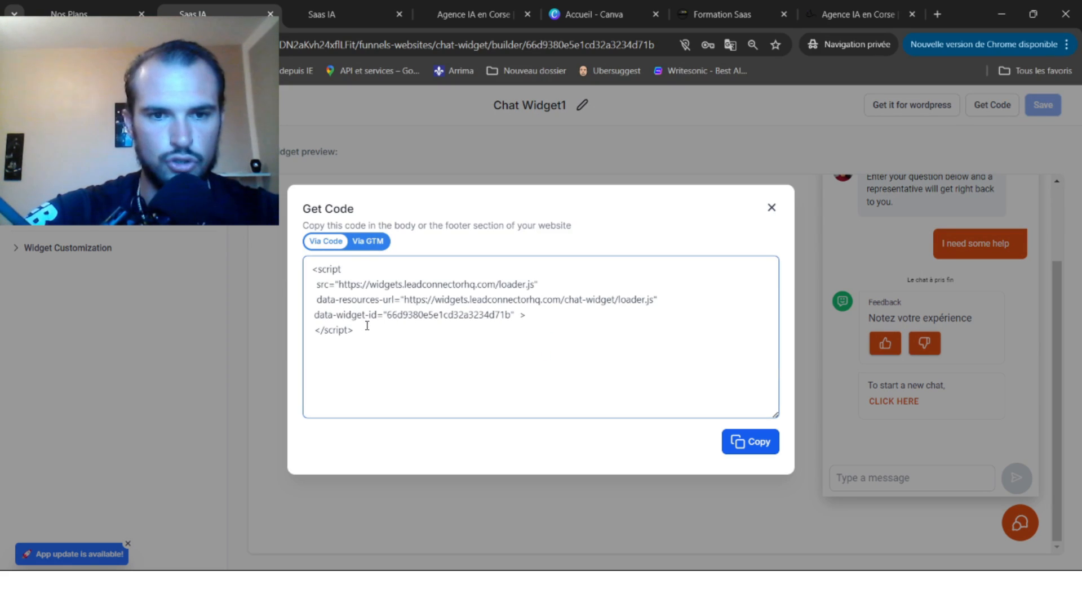
left_click_drag(356, 333, 304, 256)
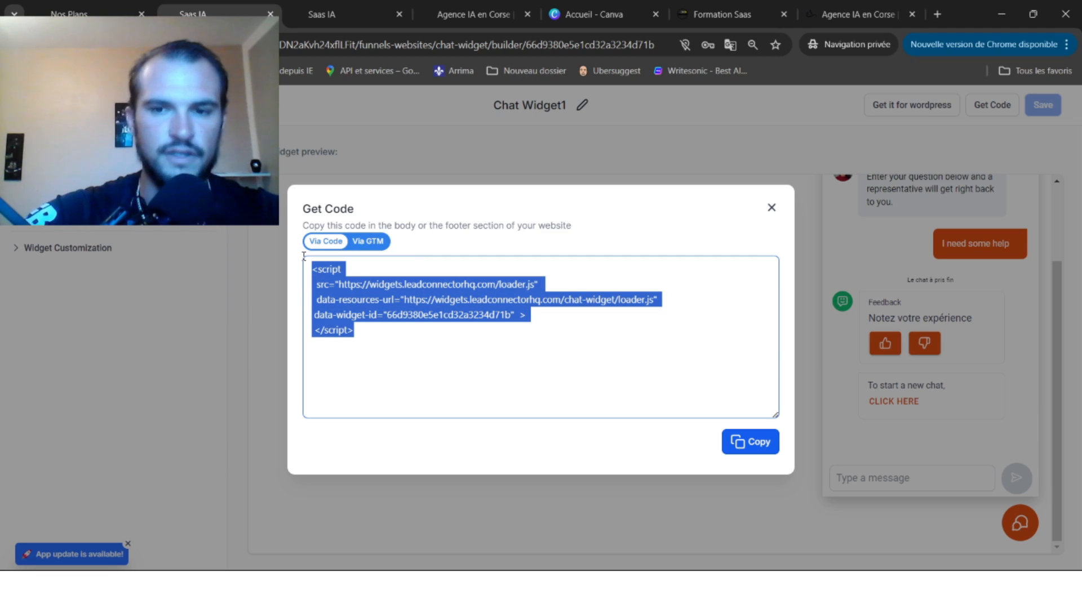
left_click(732, 449)
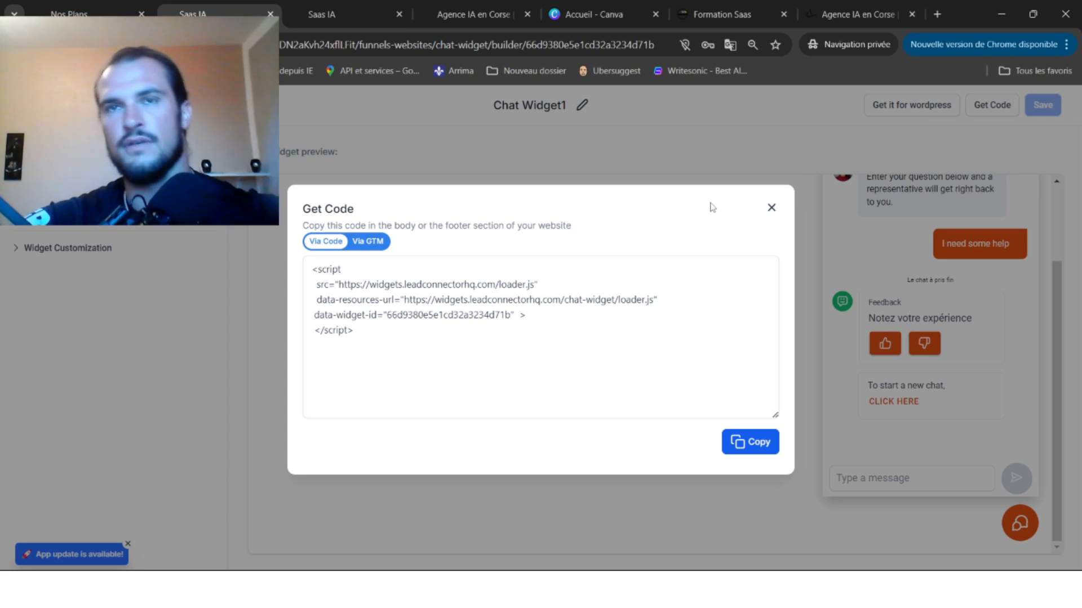
left_click(772, 210)
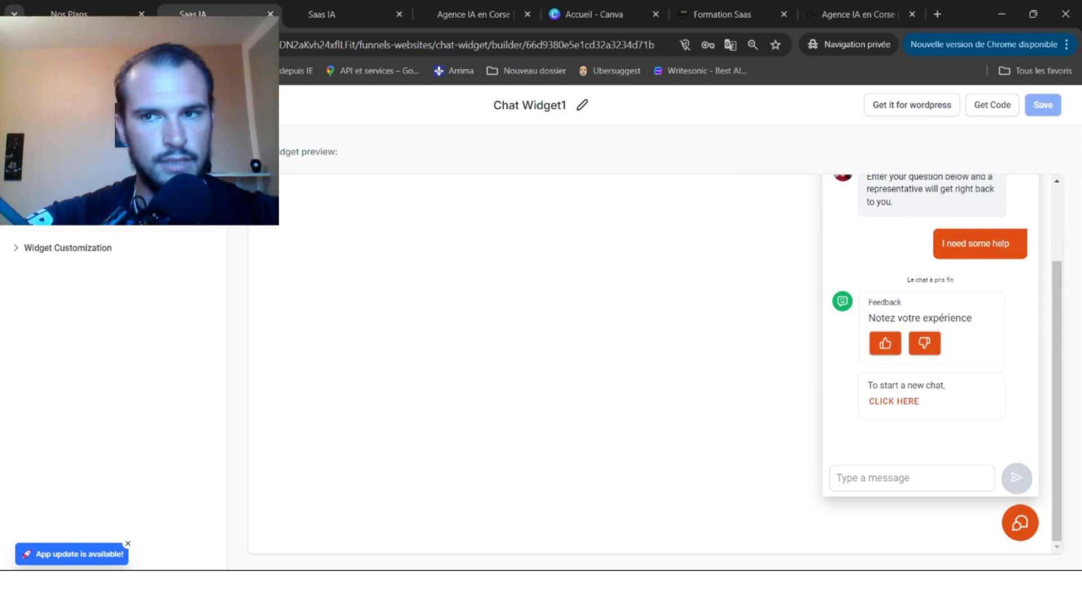
Switch to the Saas IA sub-account and open the Agence IA (SAAS) website.
left_click(34, 105)
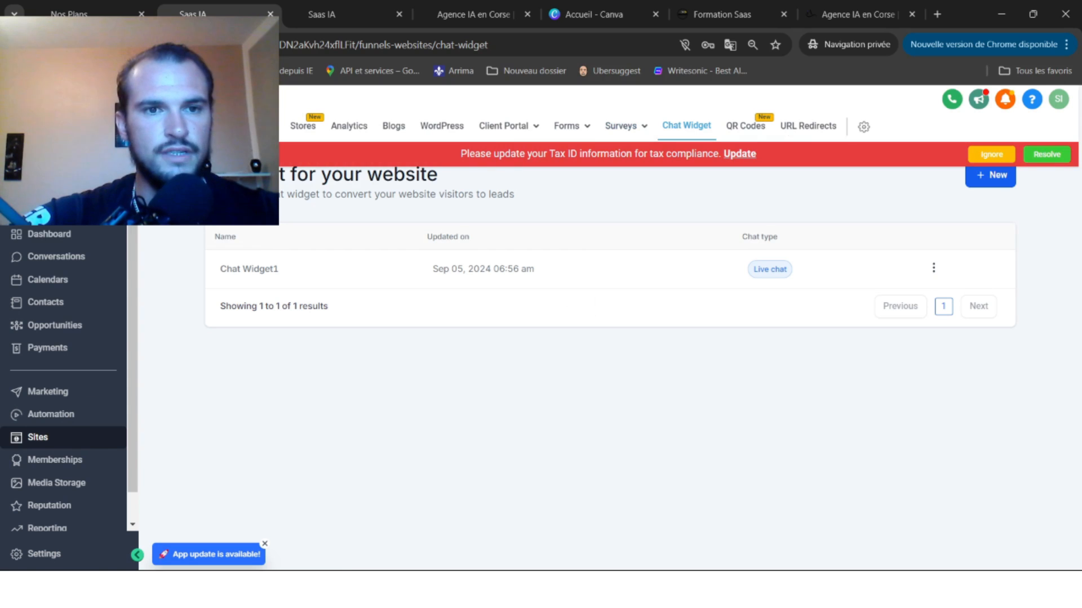
left_click(257, 126)
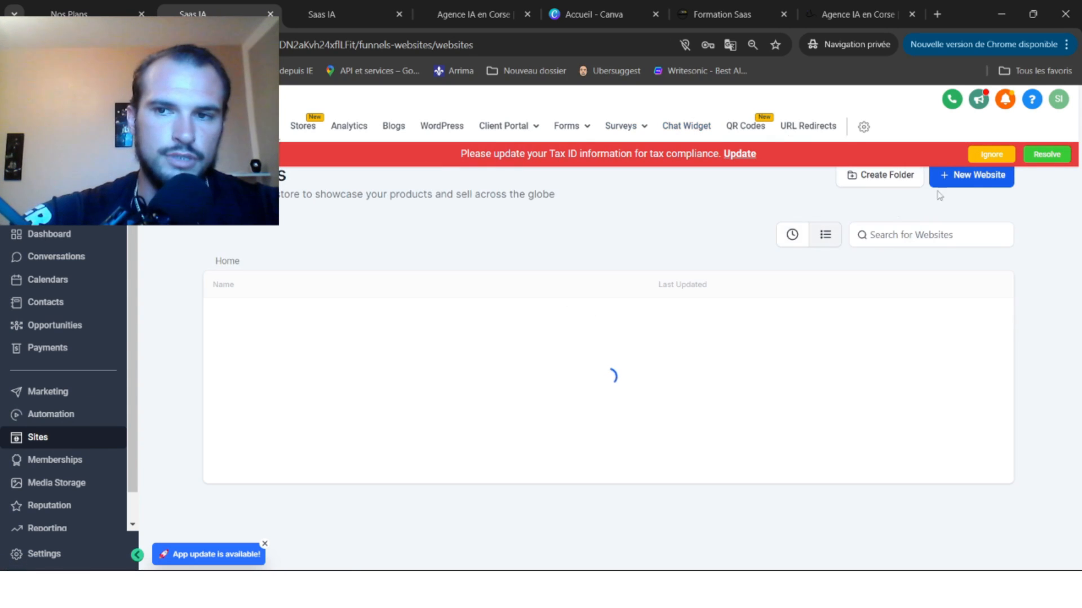
left_click(990, 154)
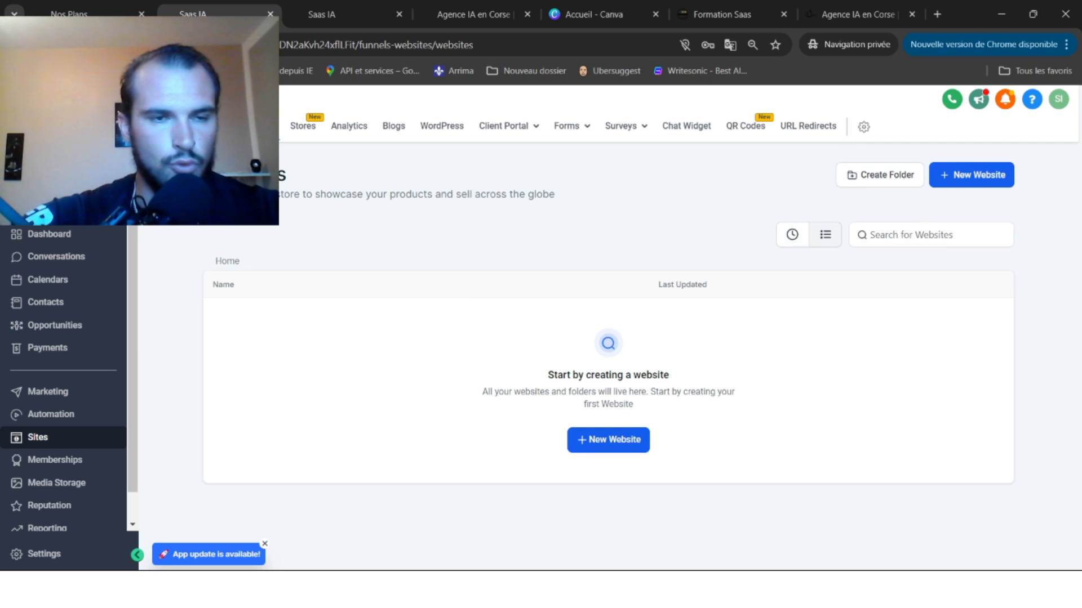
left_click(65, 150)
left_click(228, 259)
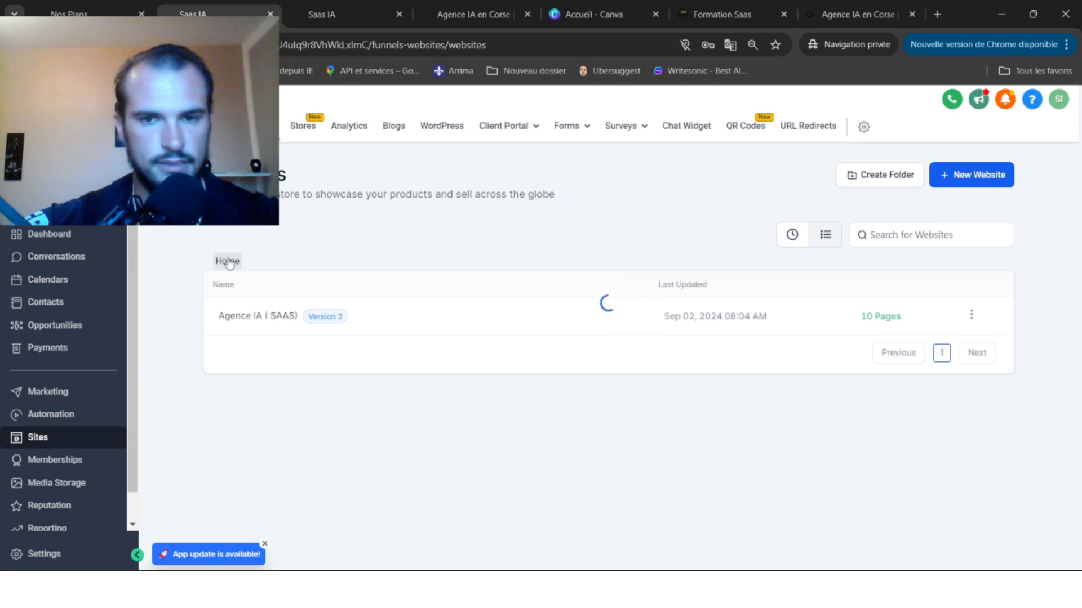
left_click(278, 319)
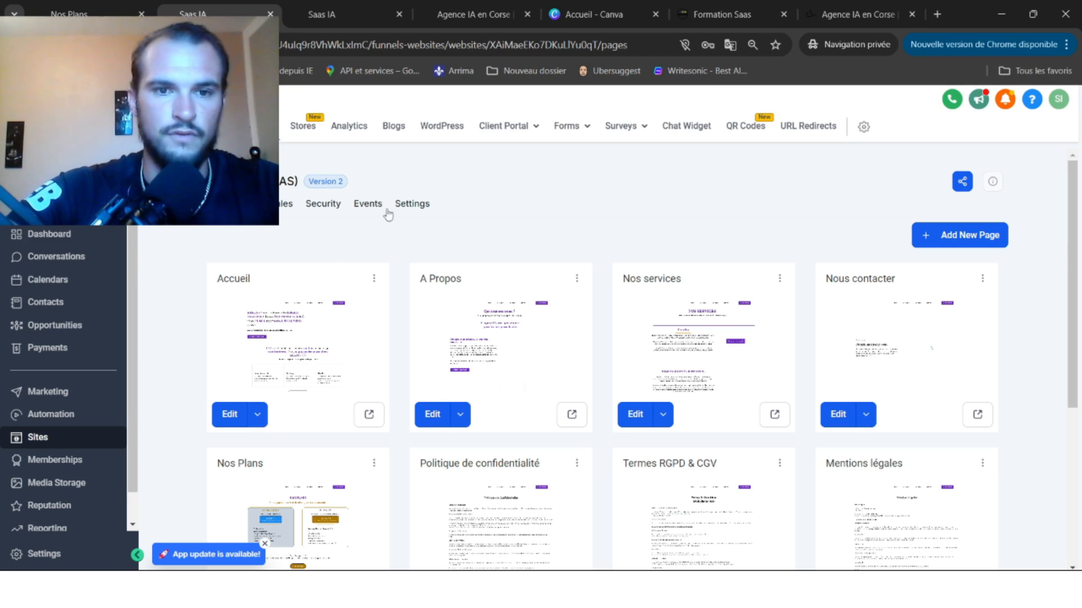
Paste the chat widget script into the website's Head tracking code and save the settings.
left_click(412, 203)
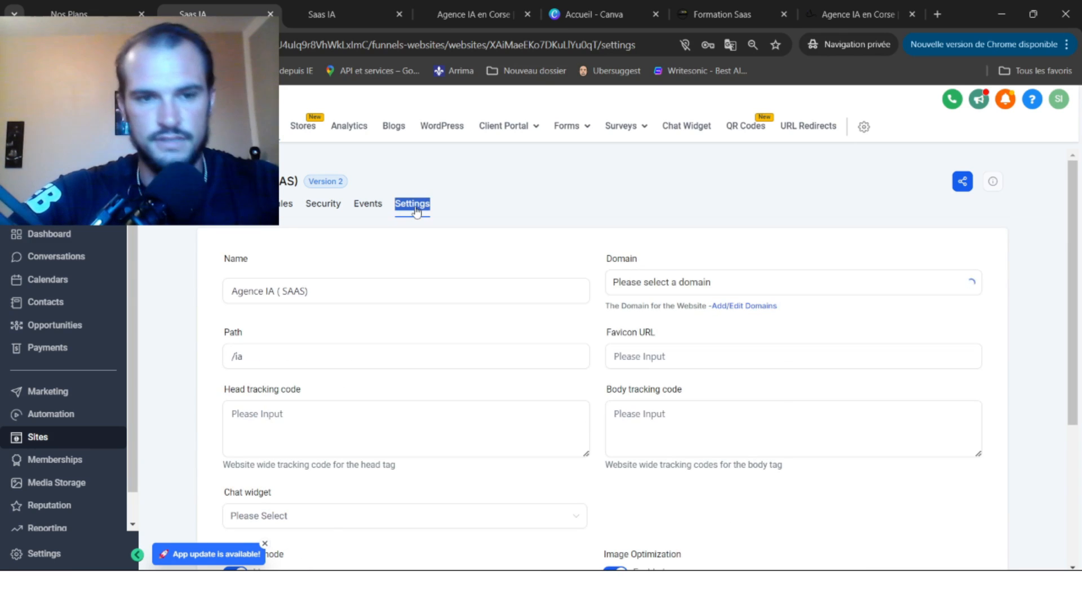
left_click(389, 354)
scroll(389, 348, "down", 2)
left_click(275, 293)
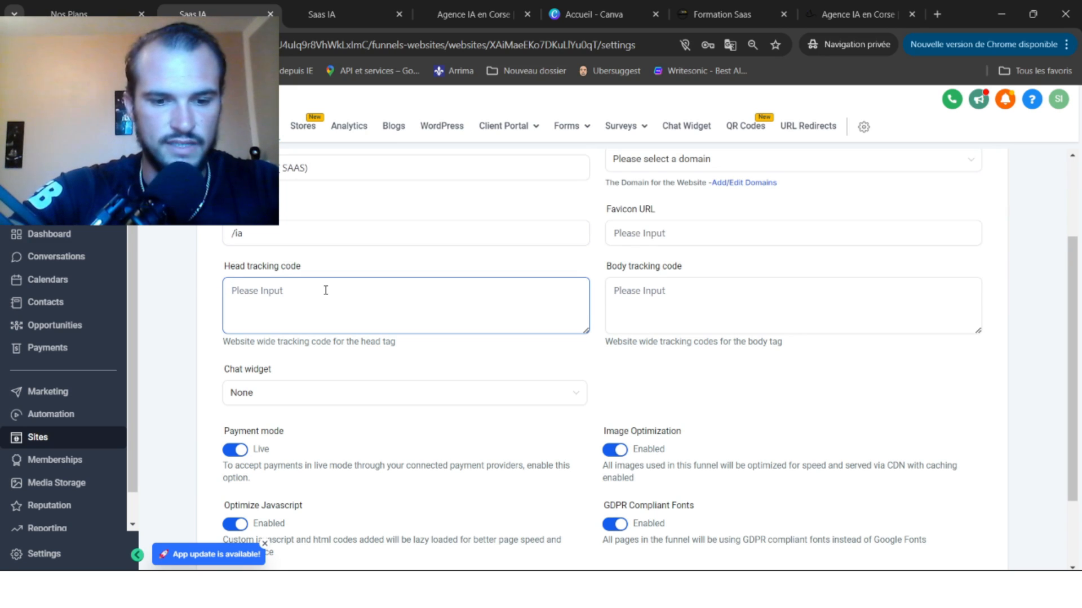
key("ctrl+v")
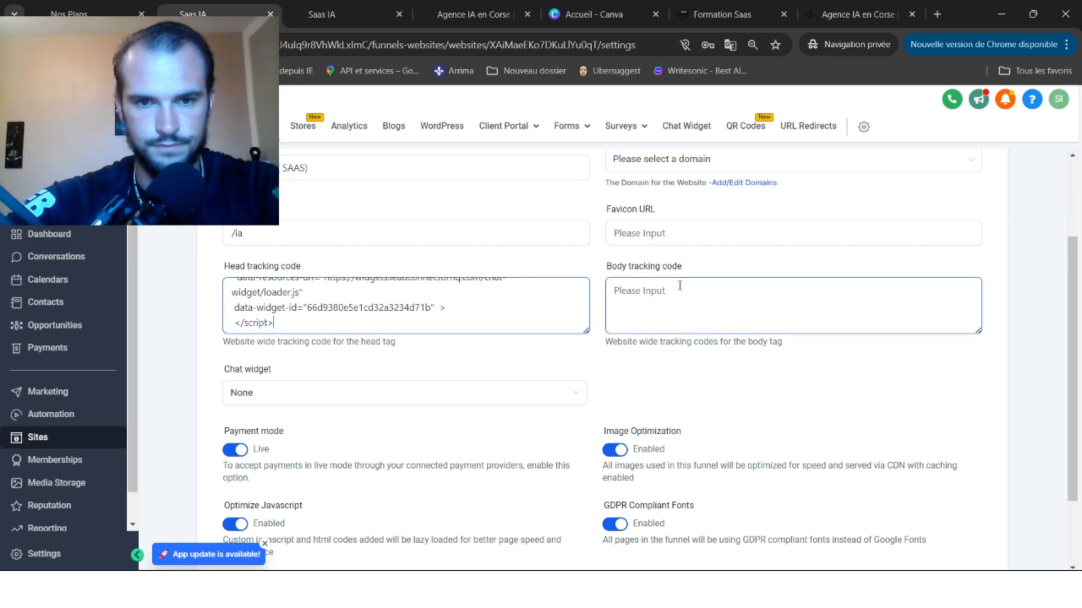
scroll(679, 285, "up", 2)
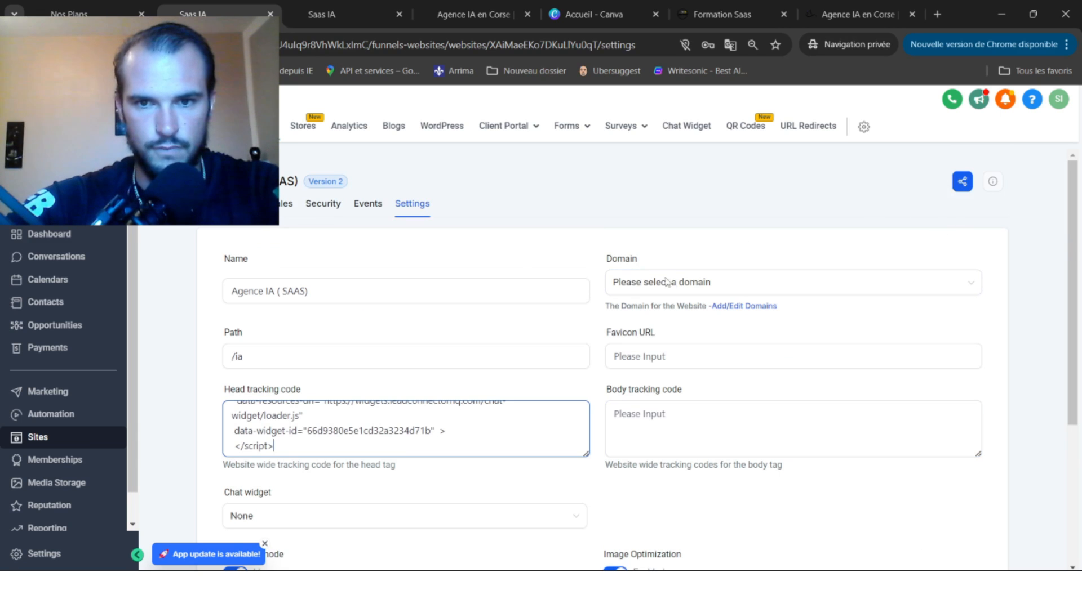
scroll(666, 282, "down", 4)
left_click(958, 499)
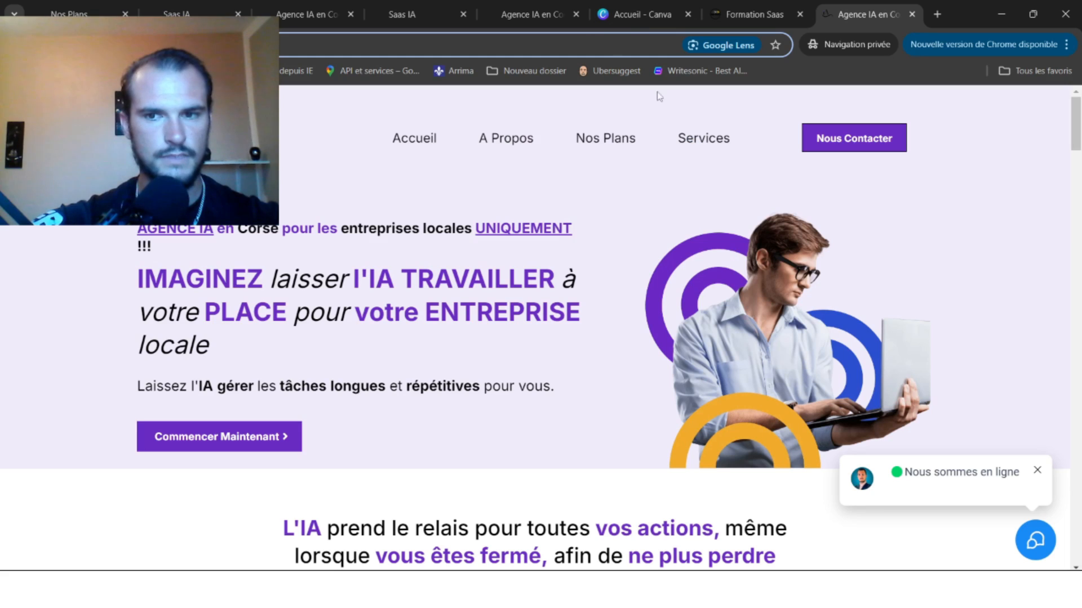
Open the chat bubble at the bottom right of the agency website to see the greeting.
left_click(939, 269)
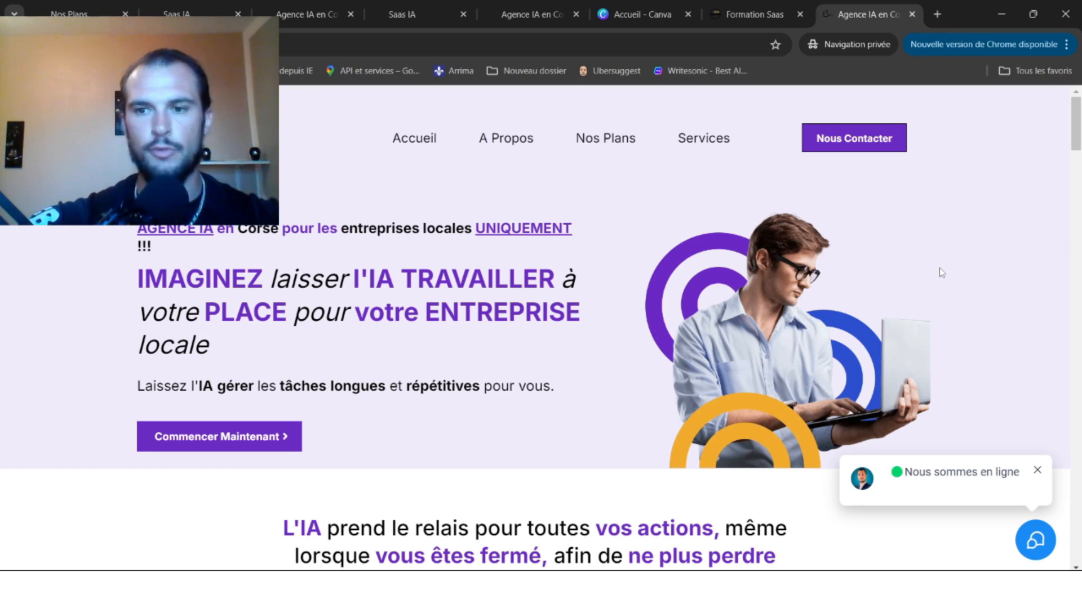
left_click_drag(1042, 479, 1027, 441)
left_click(1026, 441)
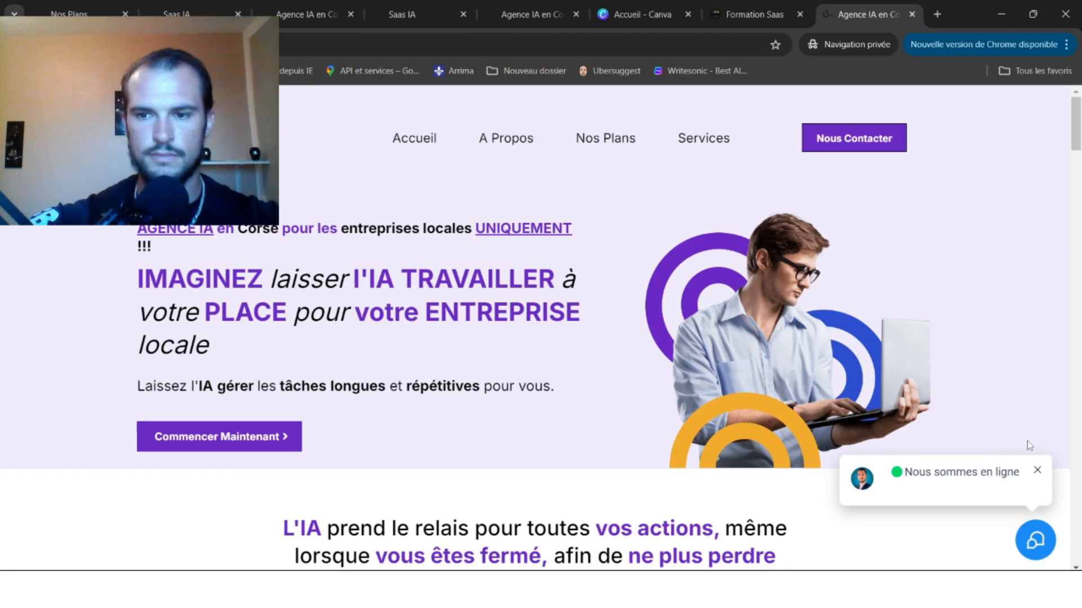
left_click(1037, 540)
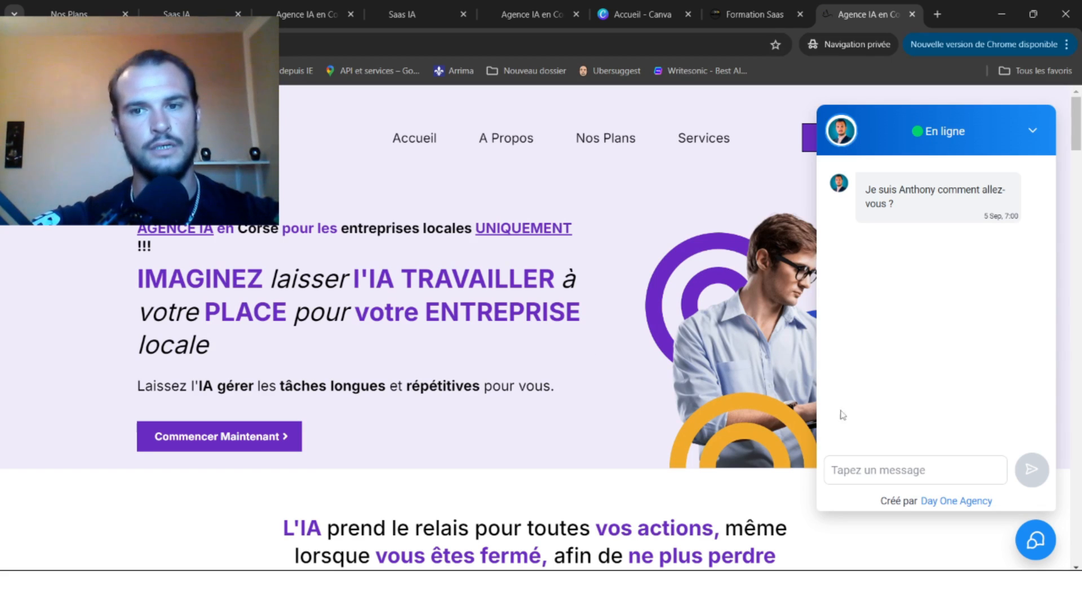
Send 'Bonjour j'ai besoin de renseignements', then ask whether they offer live chat connected with AI.
left_click(894, 476)
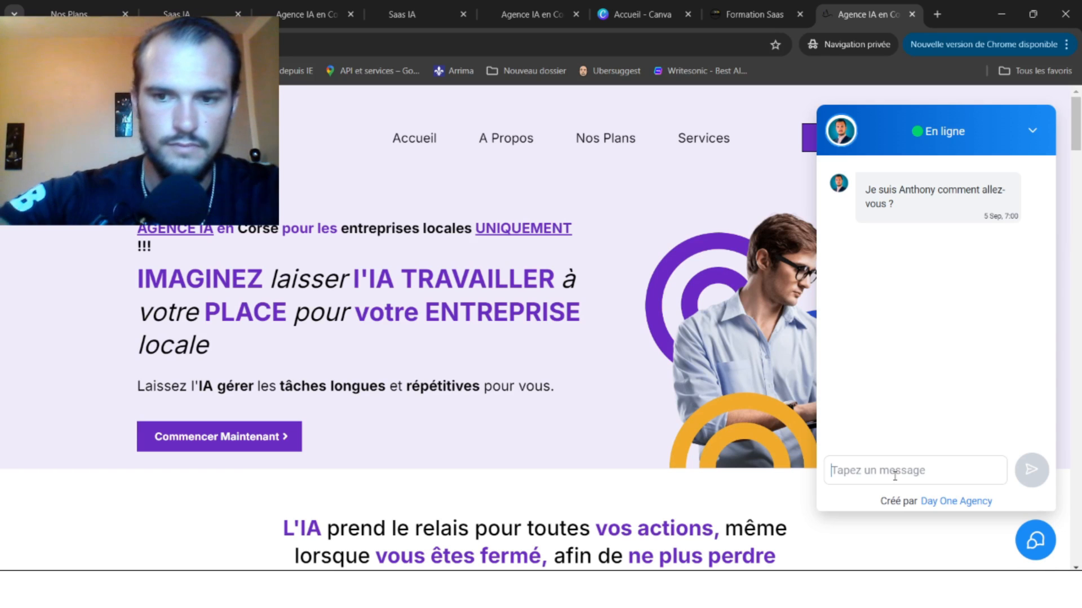
type("Bonjour ")
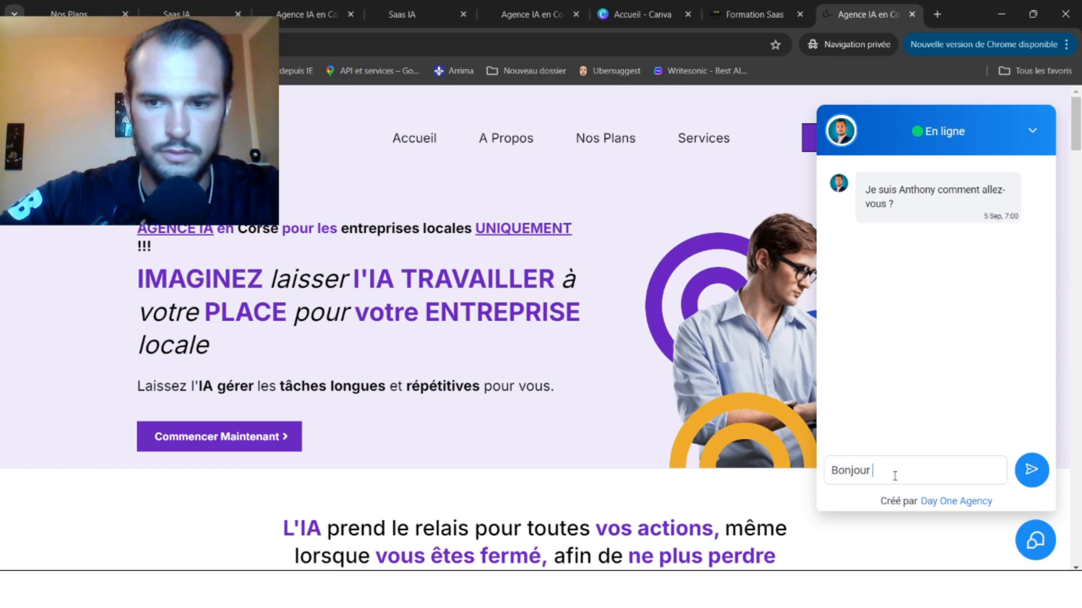
type("j'ai besoin ")
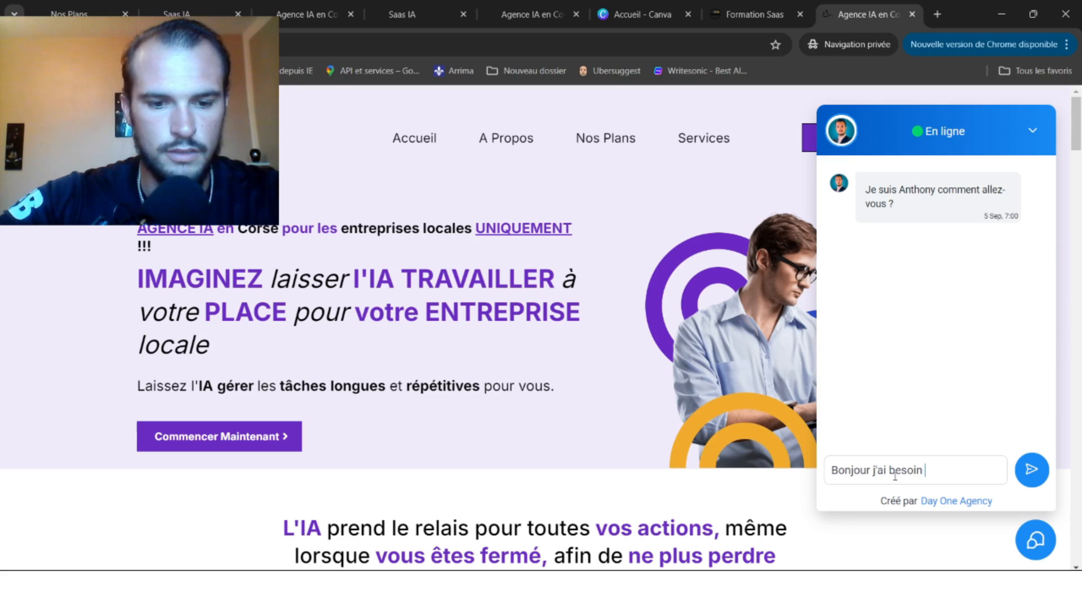
type("de rens")
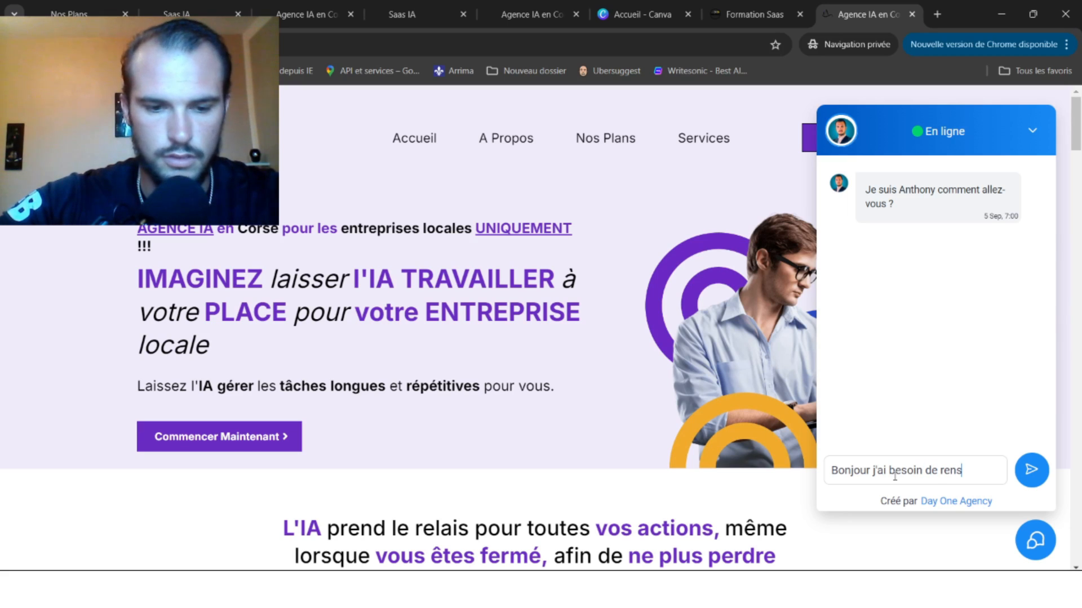
type("eignements")
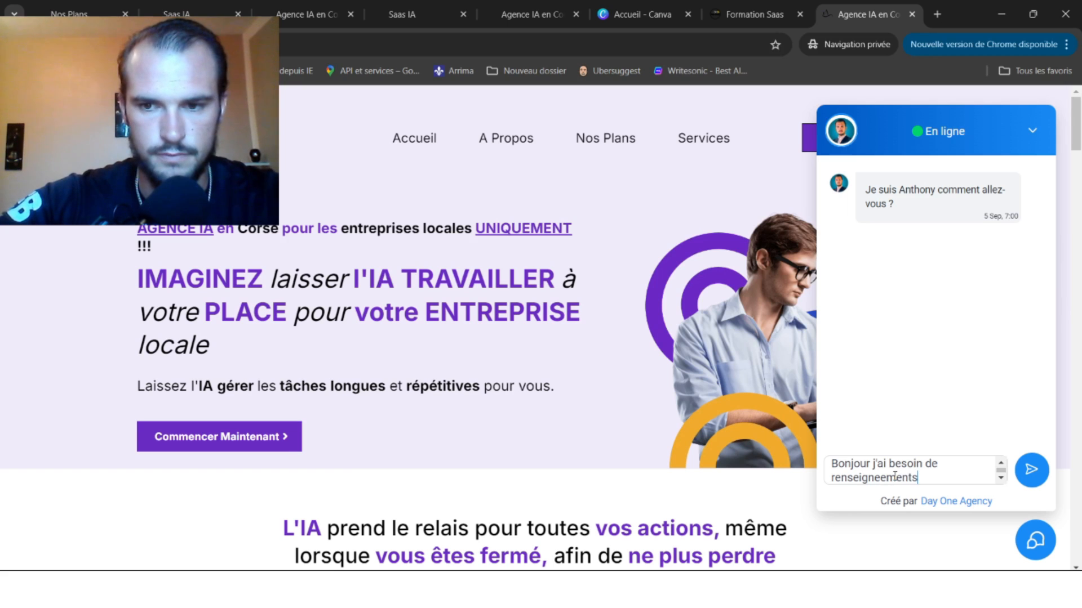
key("Return")
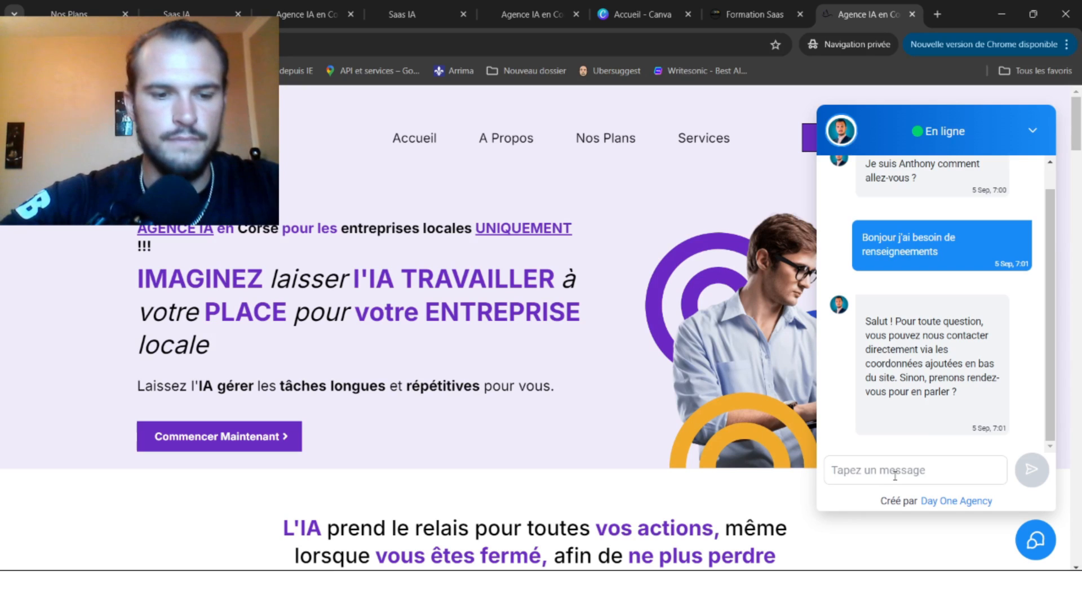
type("avant je voud")
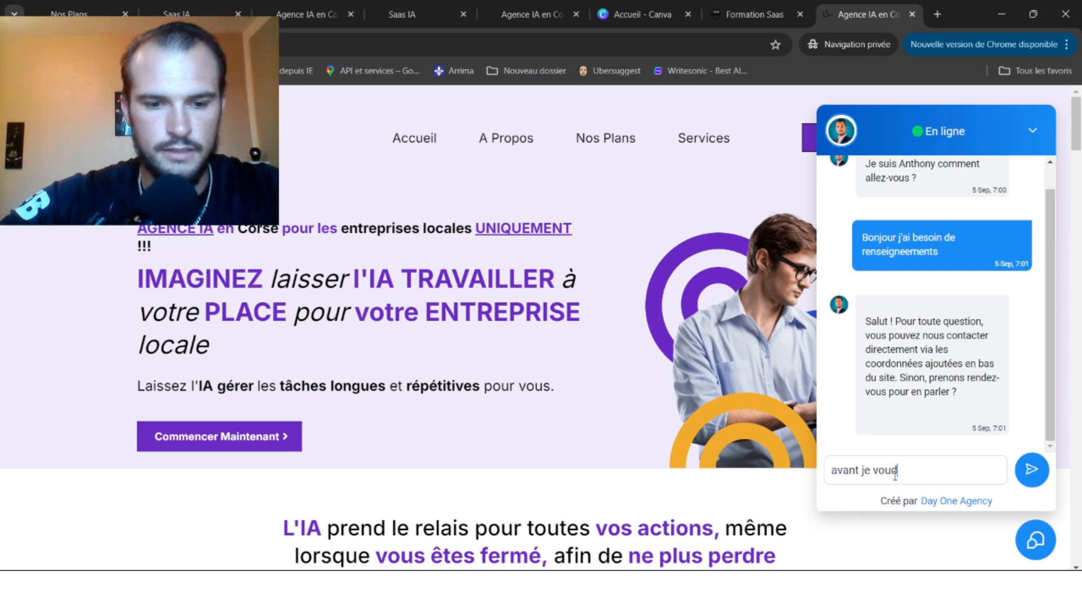
type("rais savoir si ")
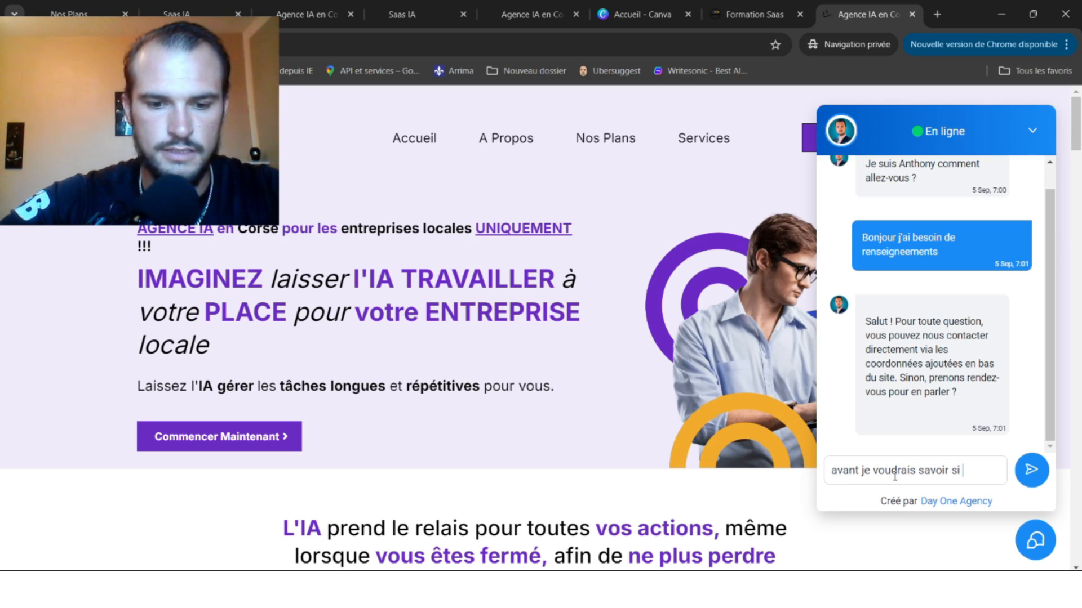
type("vous avez des")
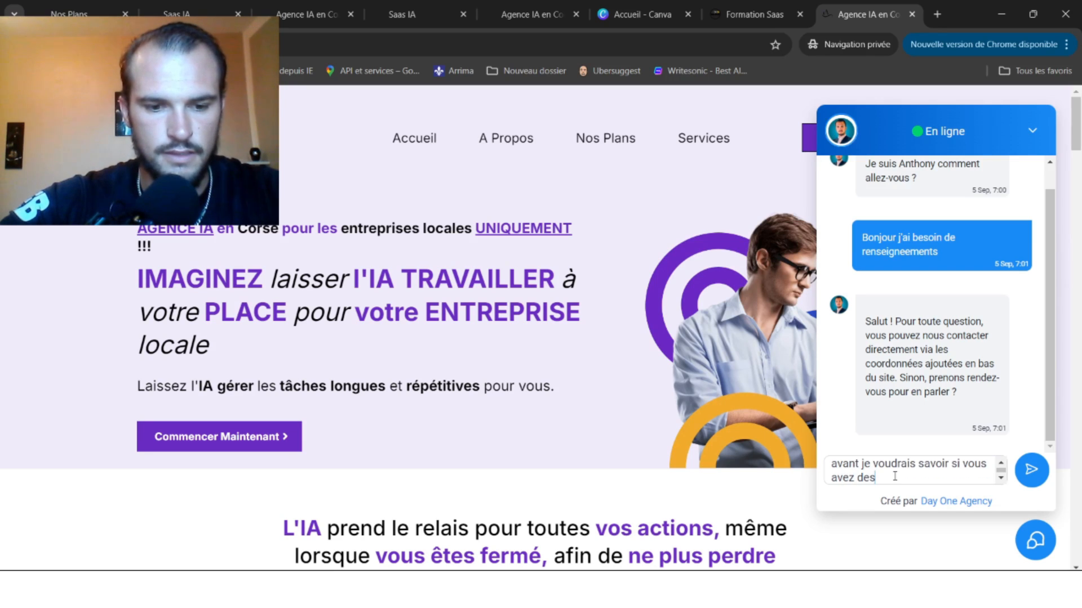
type(" chat live")
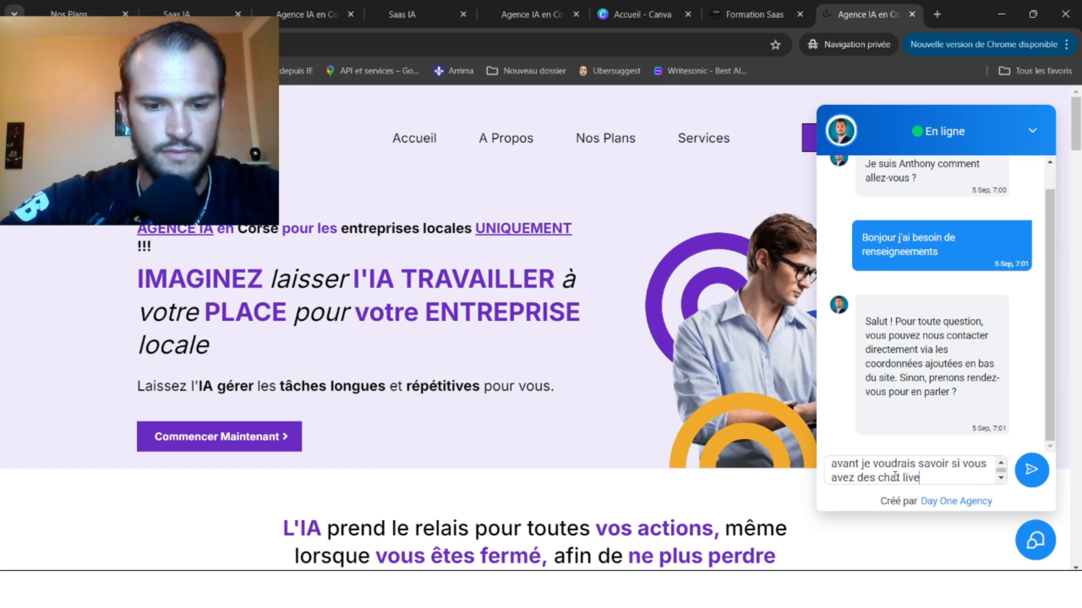
type(" connecté ")
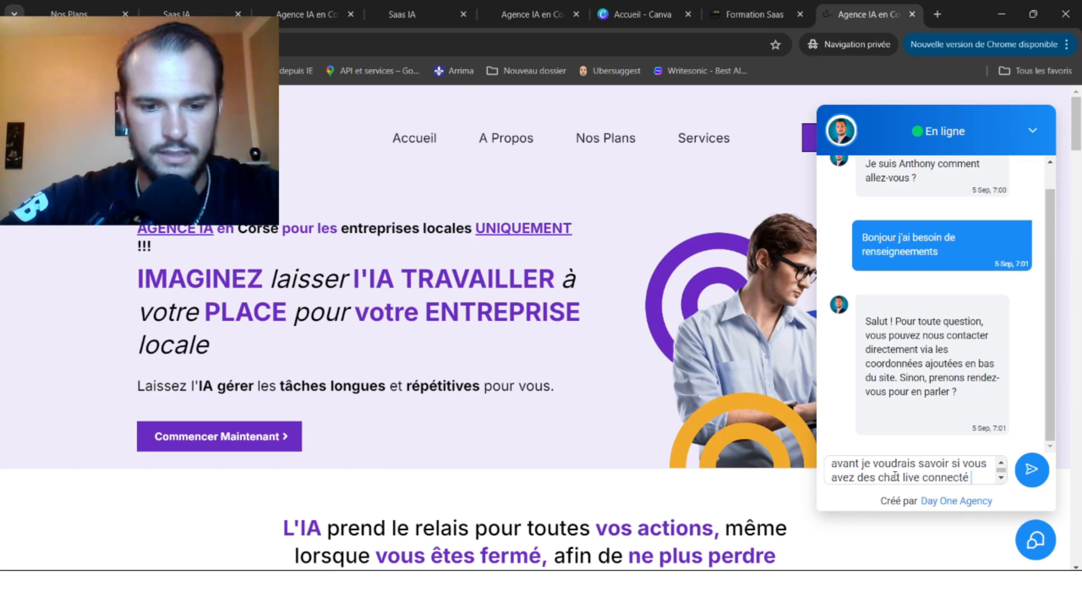
type("avec l'IA")
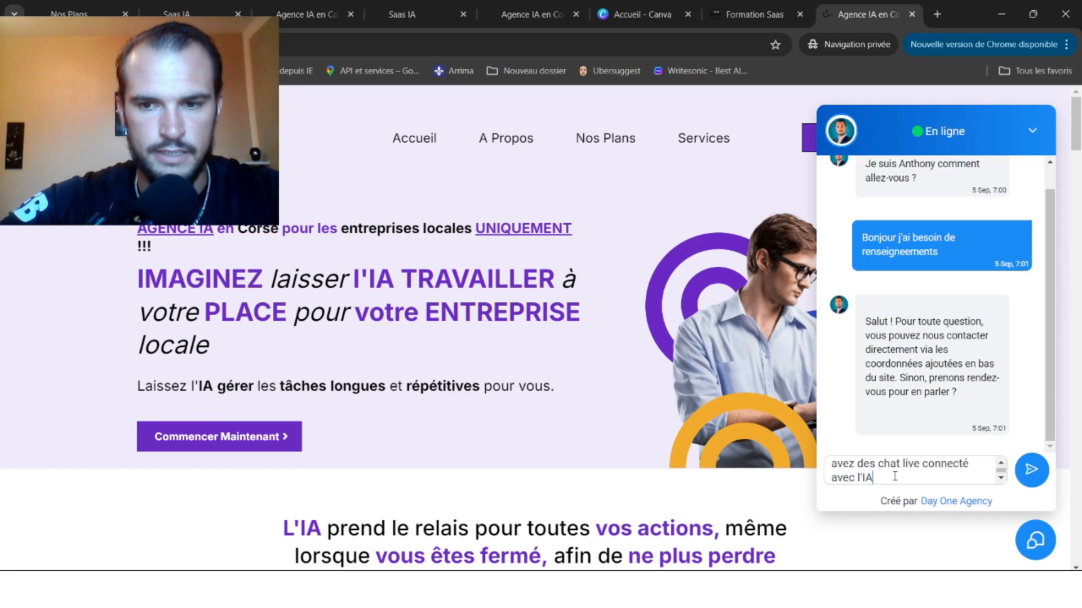
key("Return")
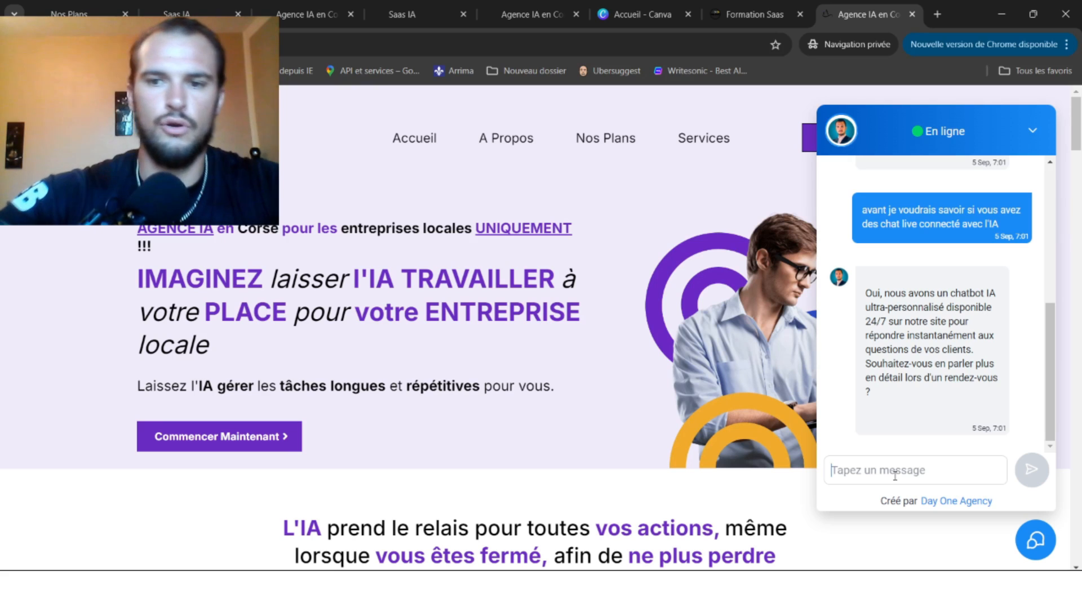
Send 'Oui j'aimerai prendre un rendez-vous' and open the returned booking link.
type("Oui j")
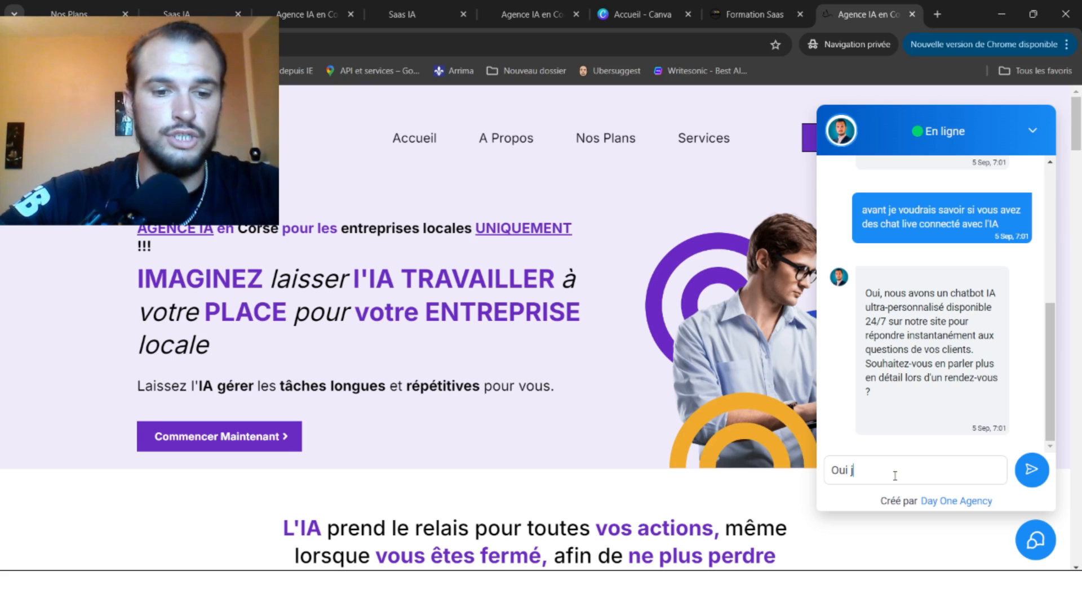
type("'aimerai")
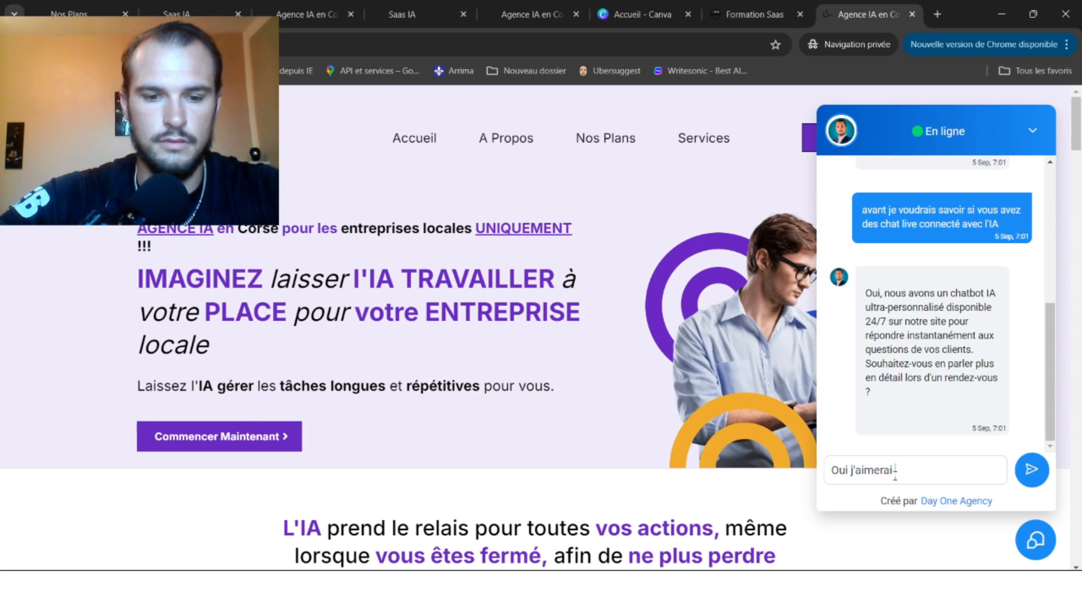
type(" prendre un r")
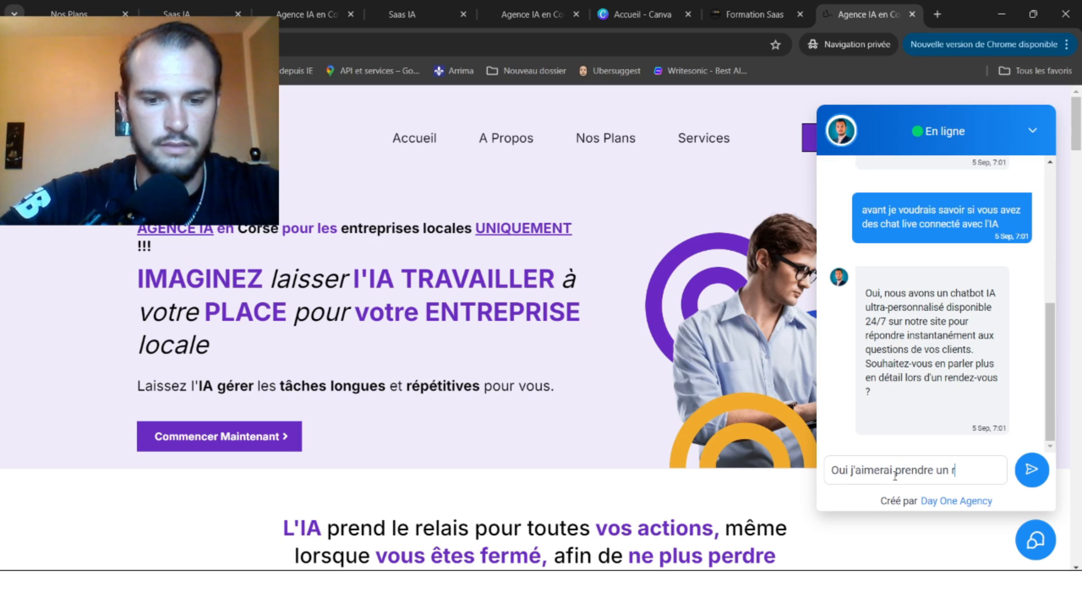
type("endez-vous")
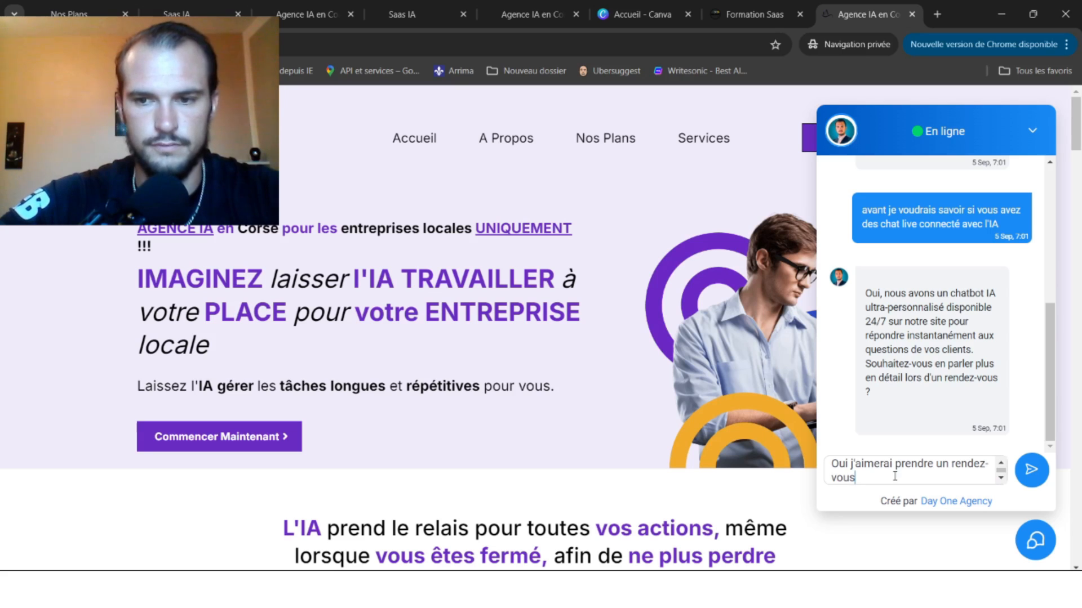
key("Return")
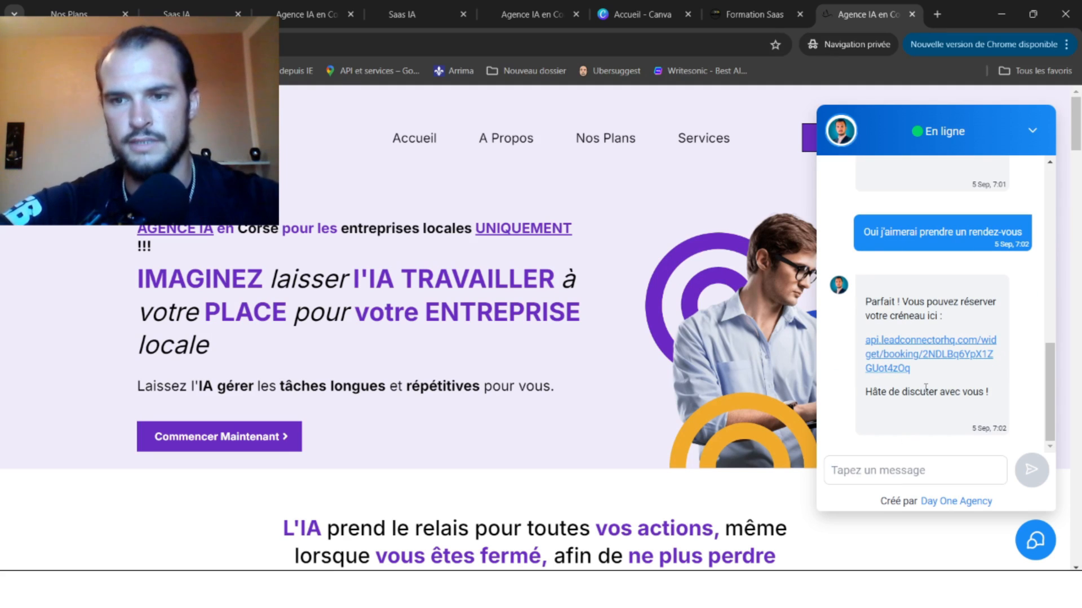
left_click(905, 371)
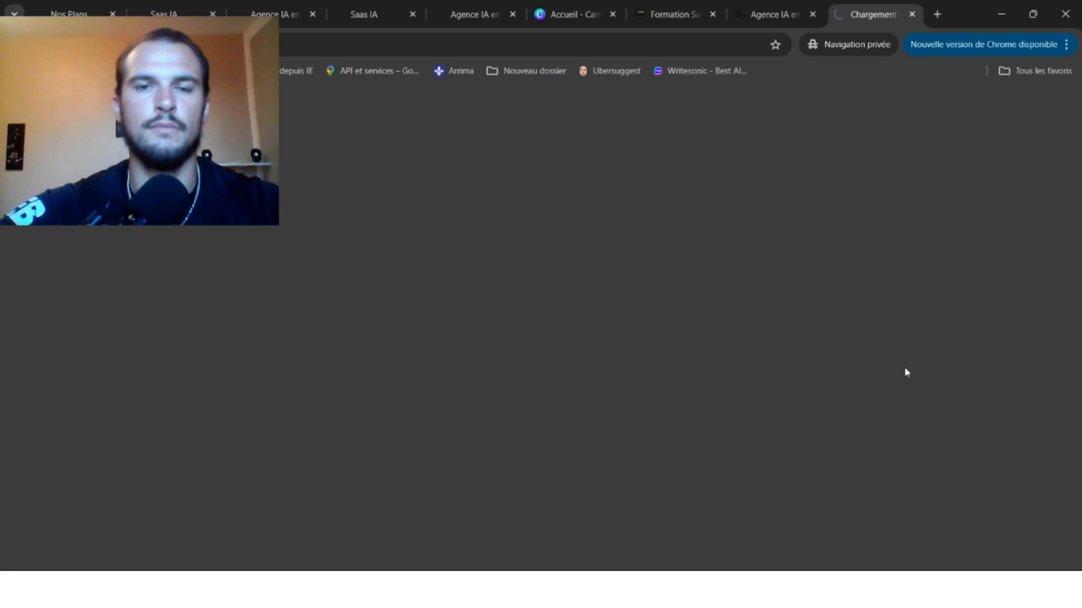